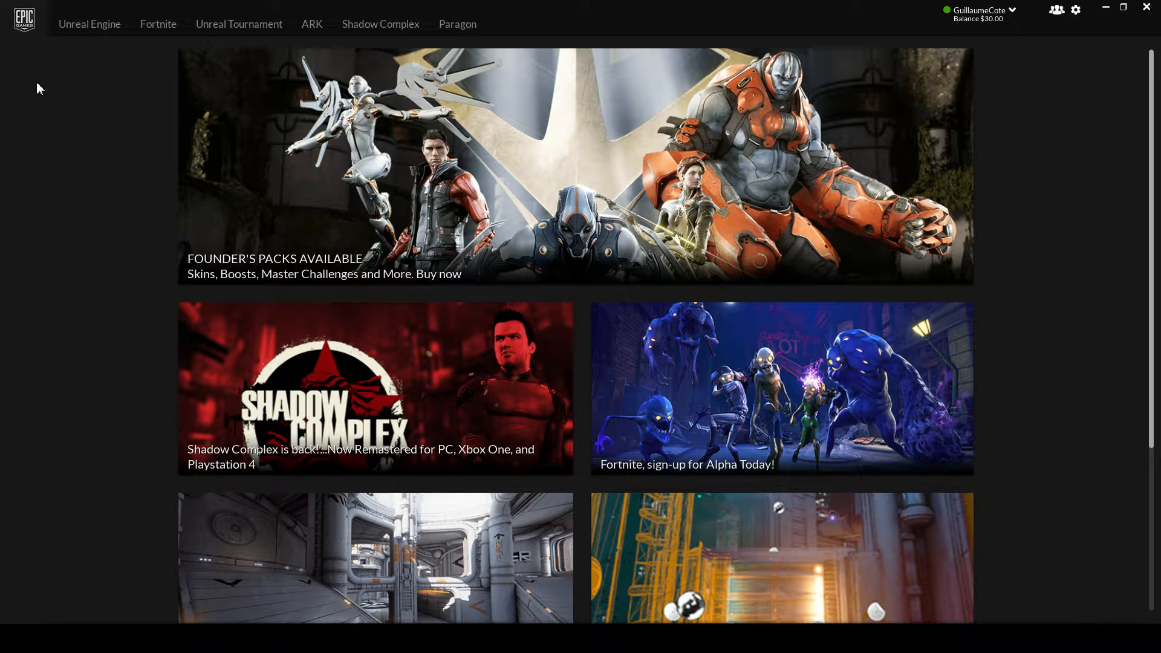
Open the Unreal Engine section of the launcher and look over the news on its Community page
left_click(80, 30)
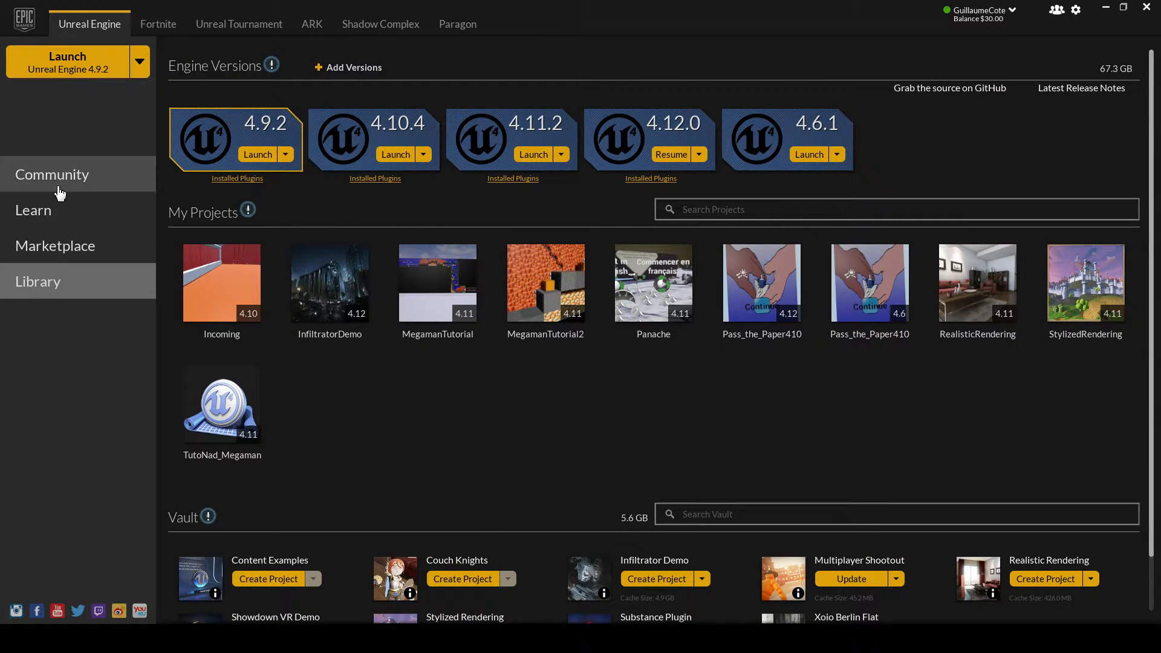
left_click(59, 193)
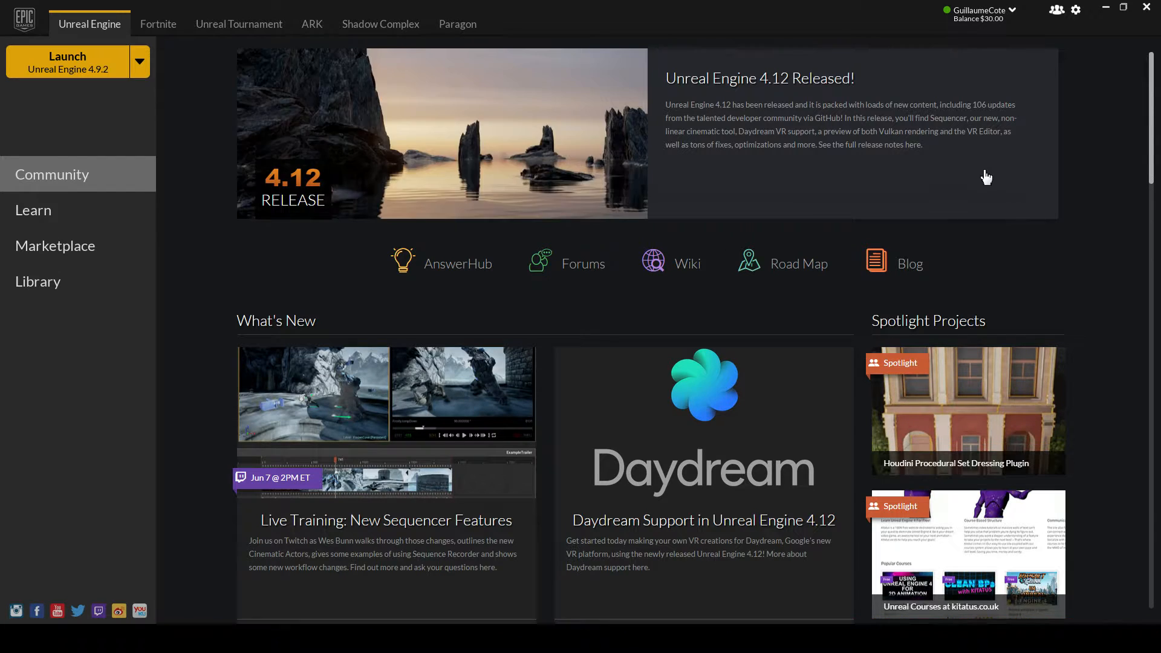
scroll(930, 463, "down", 2)
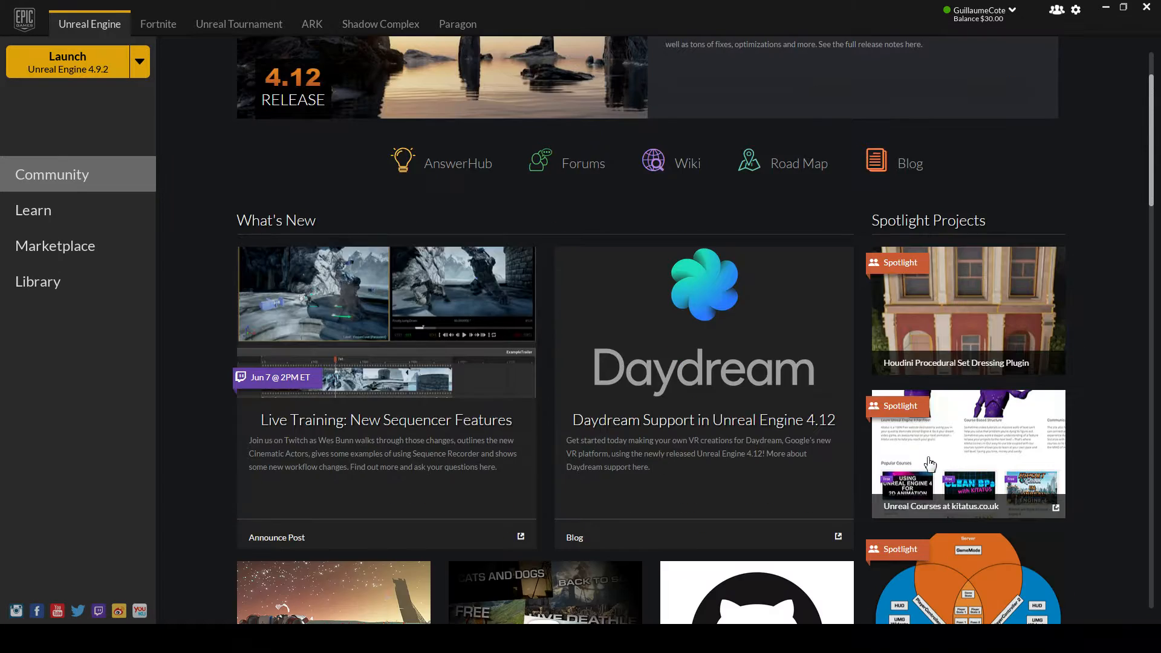
scroll(931, 464, "up", 2)
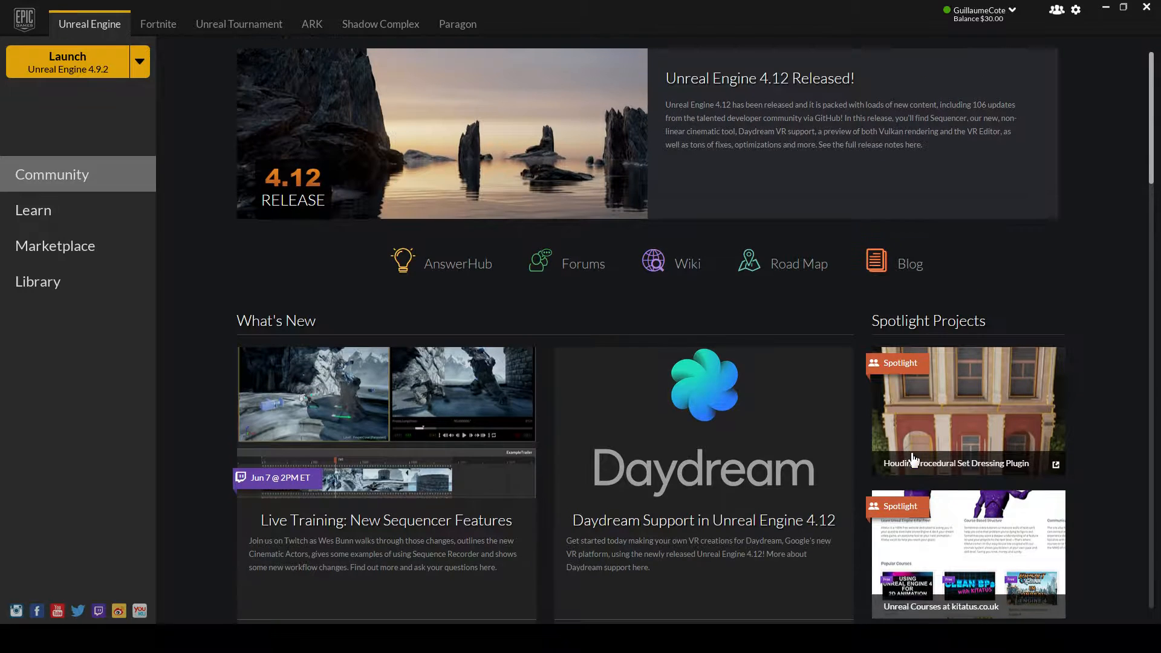
Return to the Library and view the list of engine versions available for quick launch
left_click(67, 291)
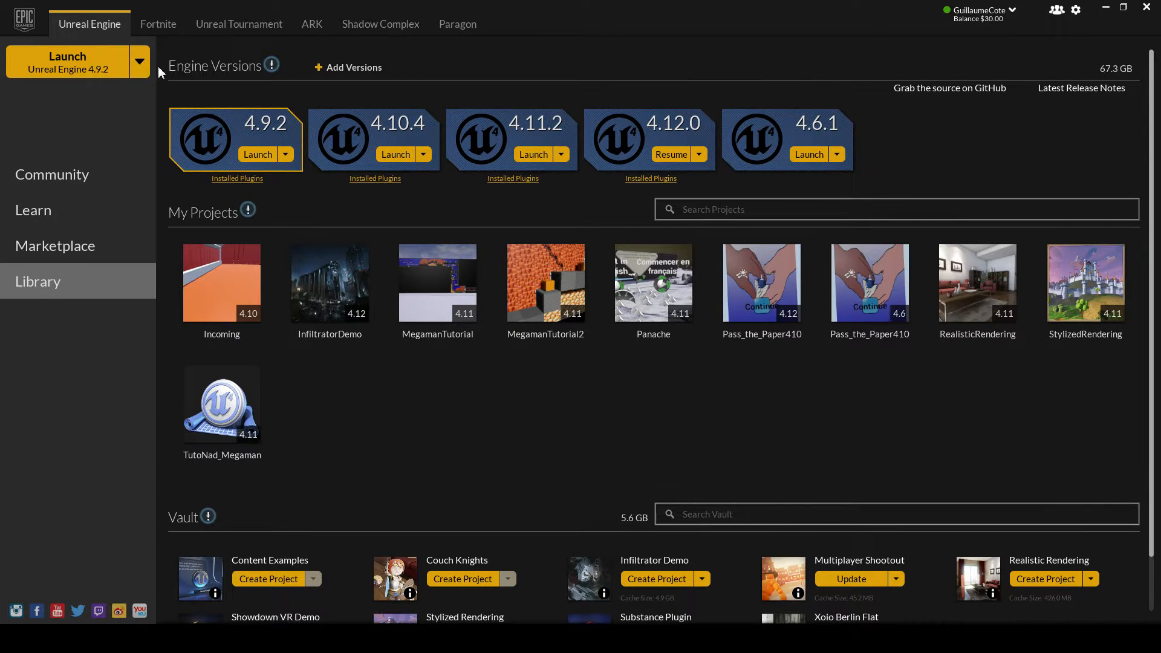
left_click(140, 62)
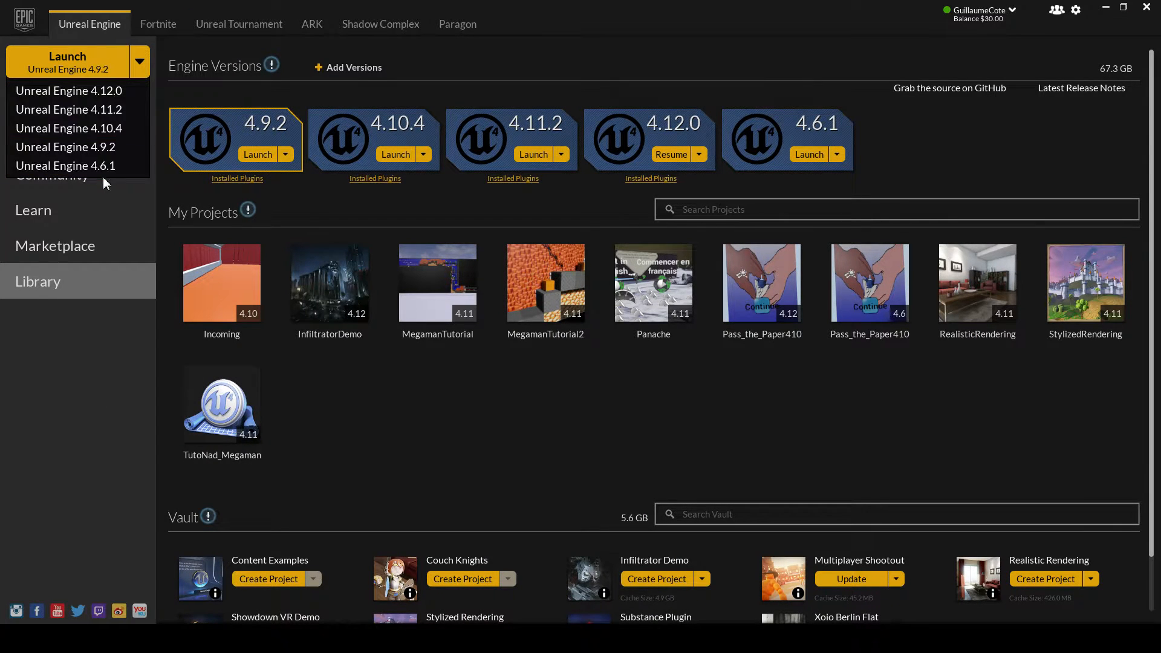
left_click(970, 137)
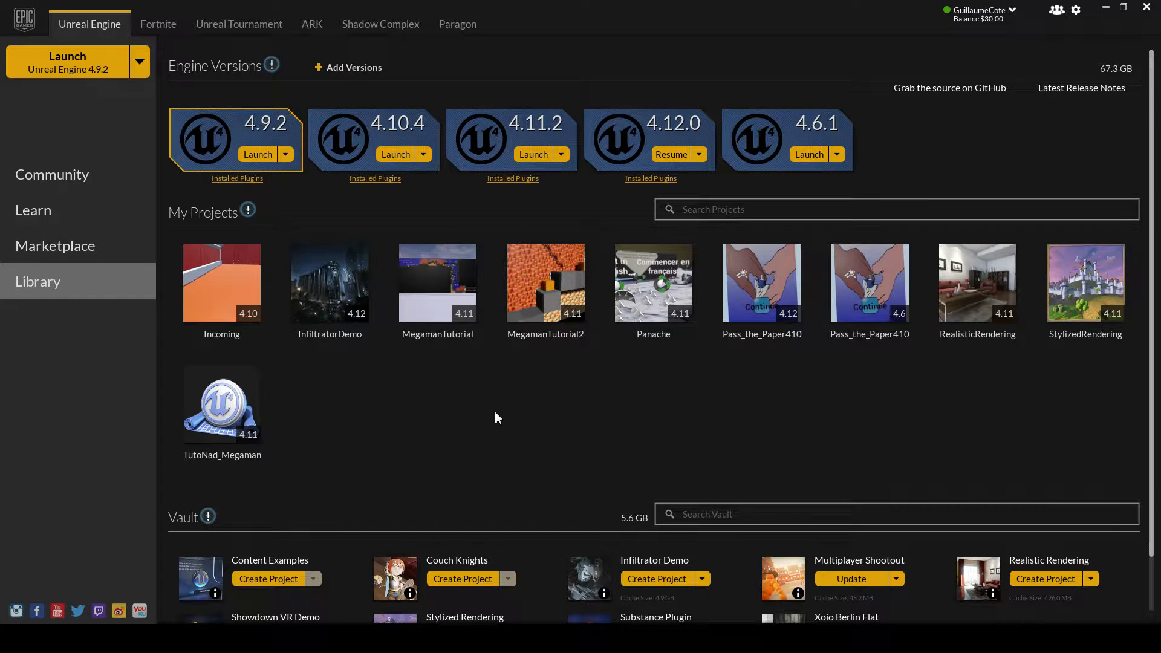
Launch engine version 4.11.2 and compare the Blueprint and C++ templates for a new project
left_click(540, 157)
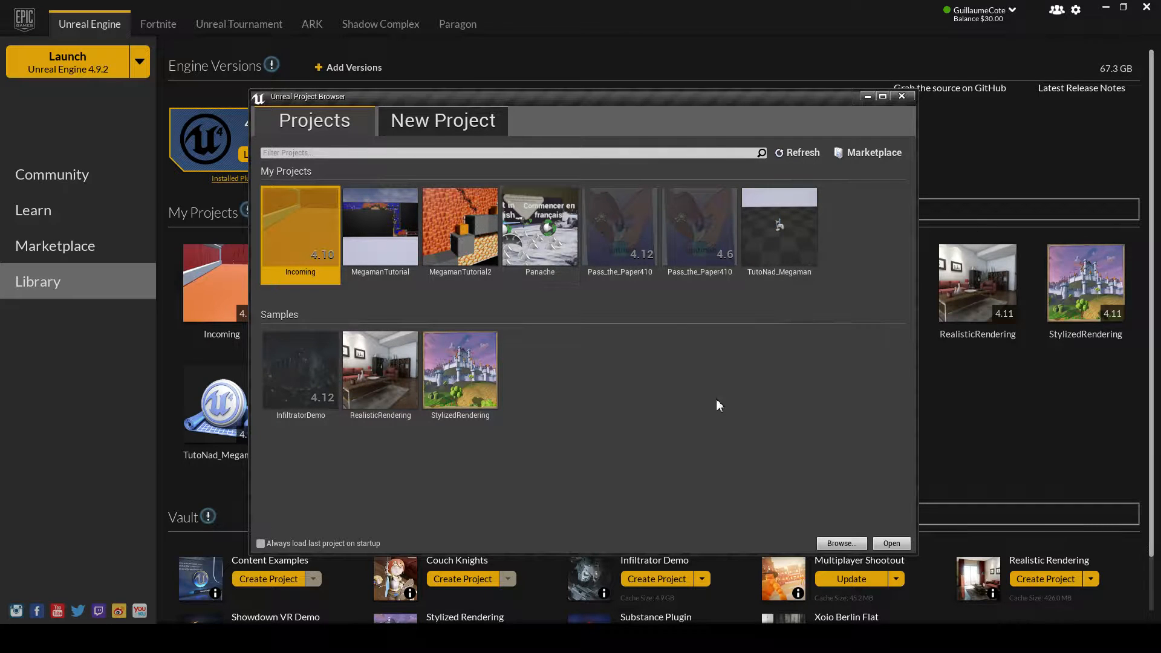
left_click(458, 123)
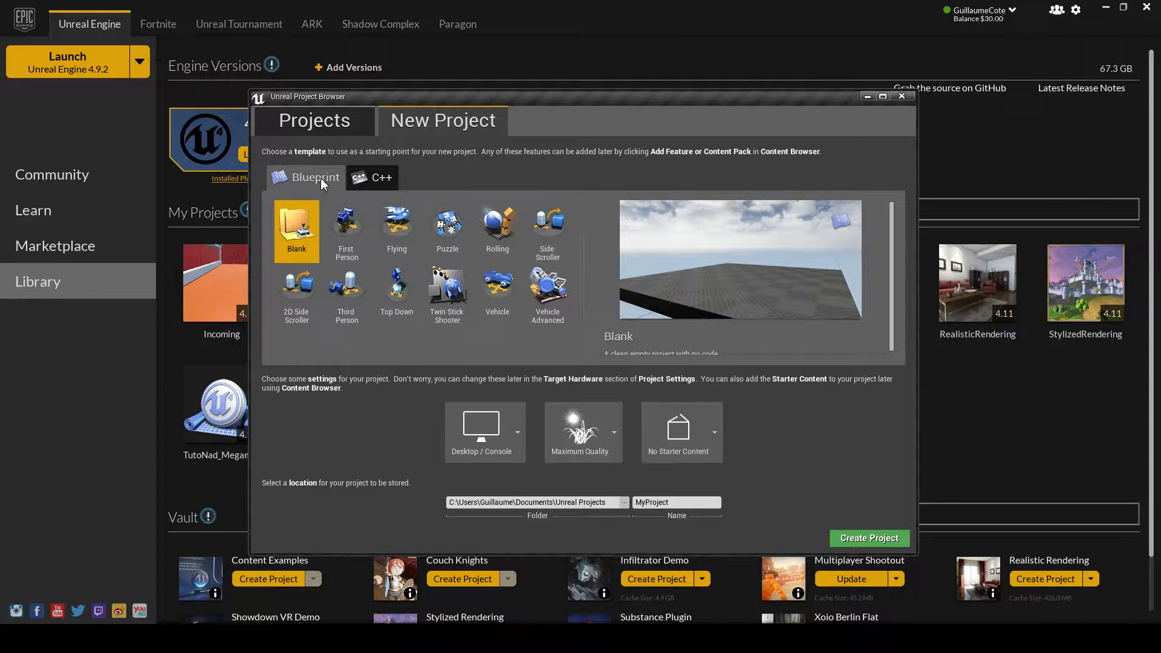
left_click(380, 178)
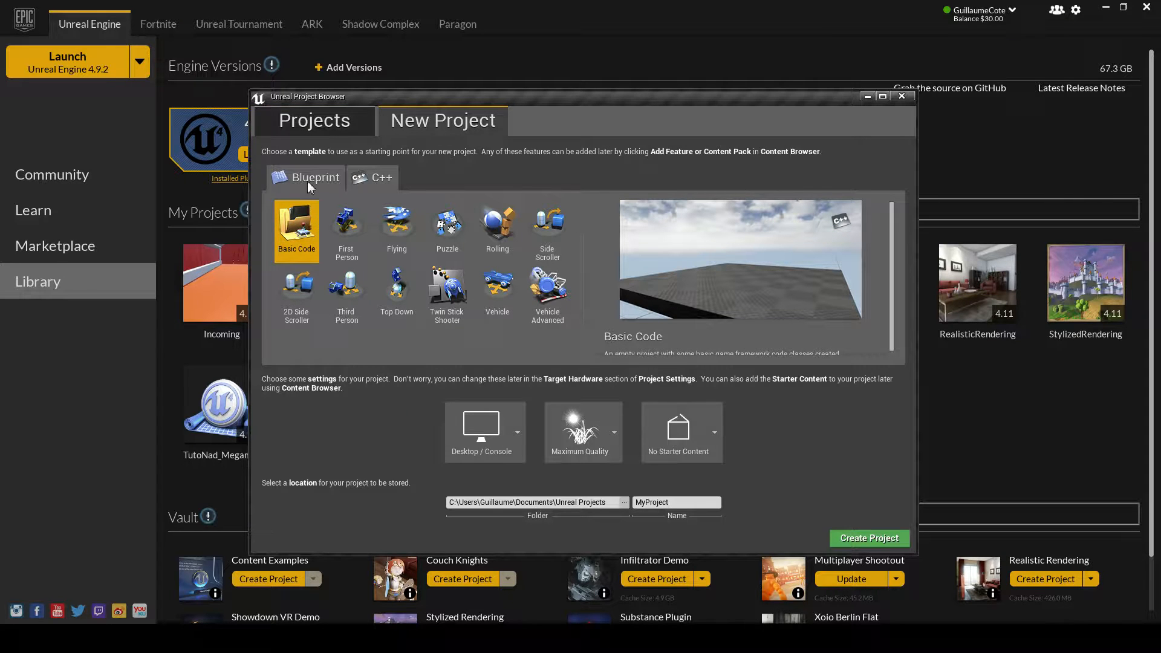
left_click(309, 181)
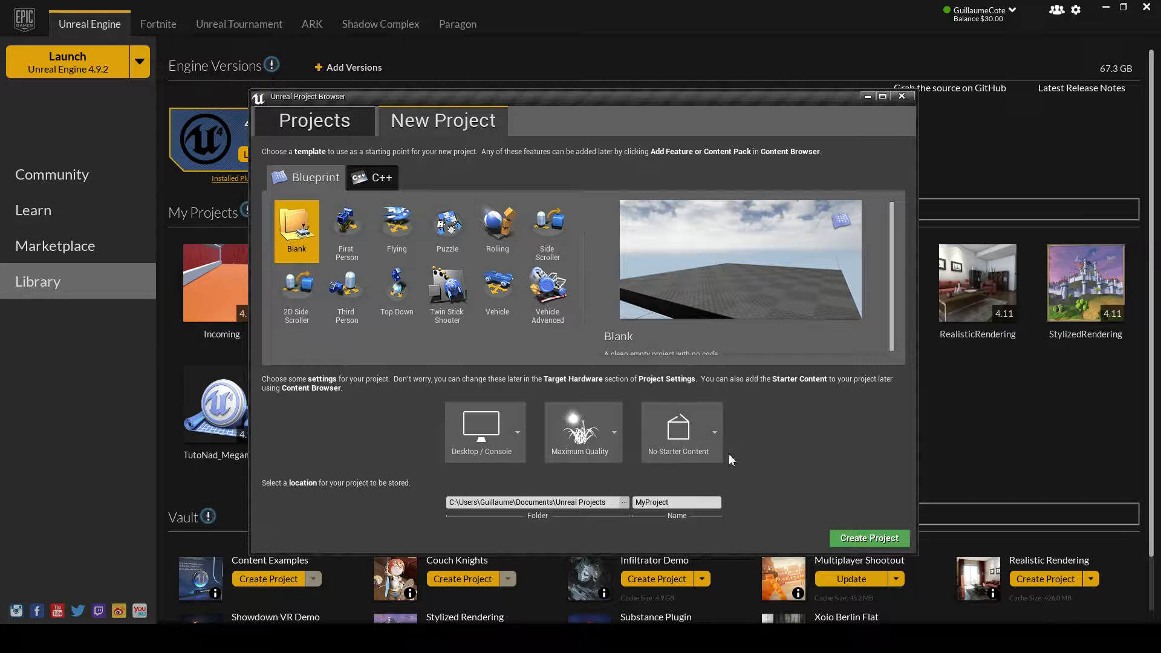
Check the starter content options and try the project name Tutonad_megaman, then clear the name
left_click(717, 450)
left_click(687, 492)
left_click(693, 503)
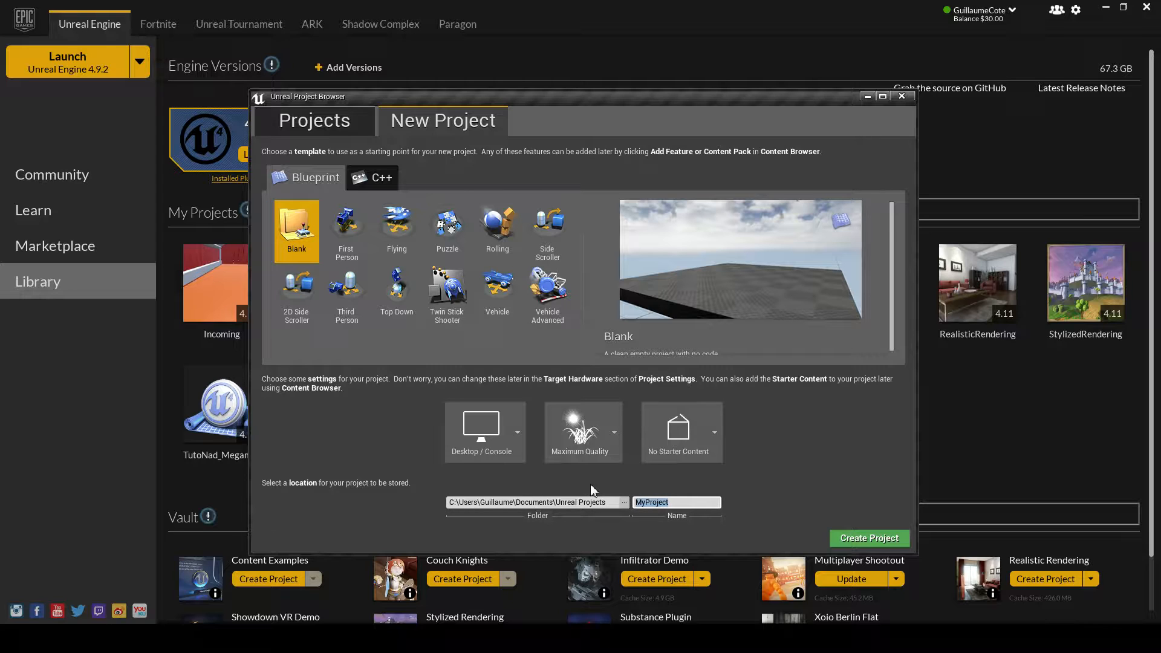
type("Tutonad_megaman")
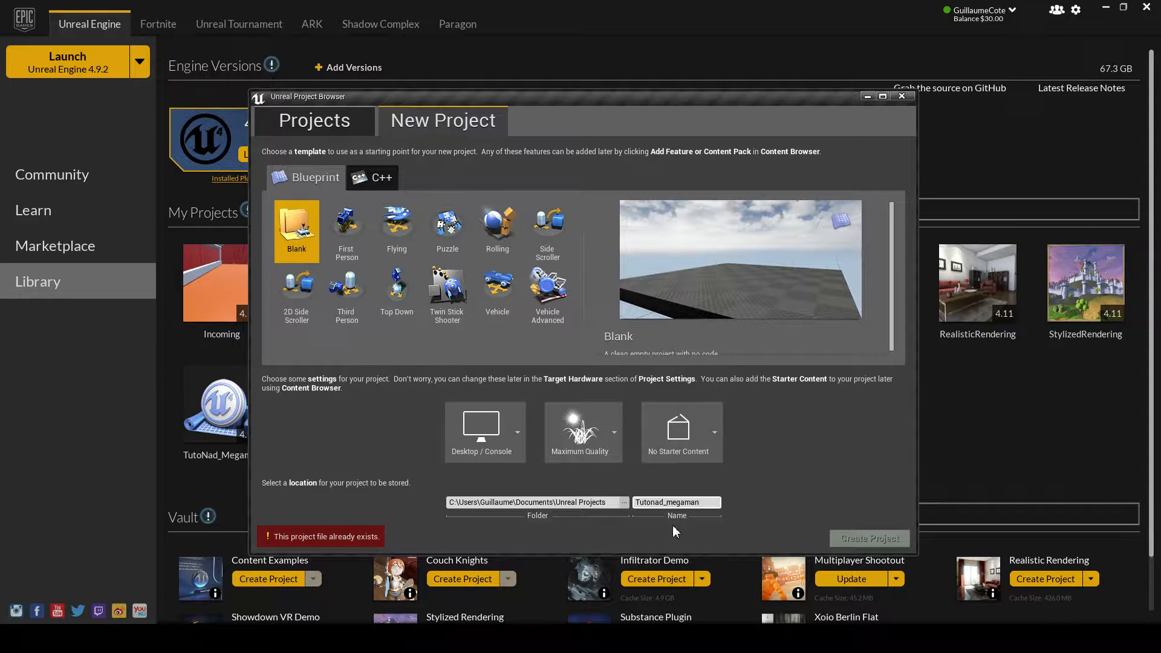
left_click_drag(711, 502, 569, 498)
key("BackSpace")
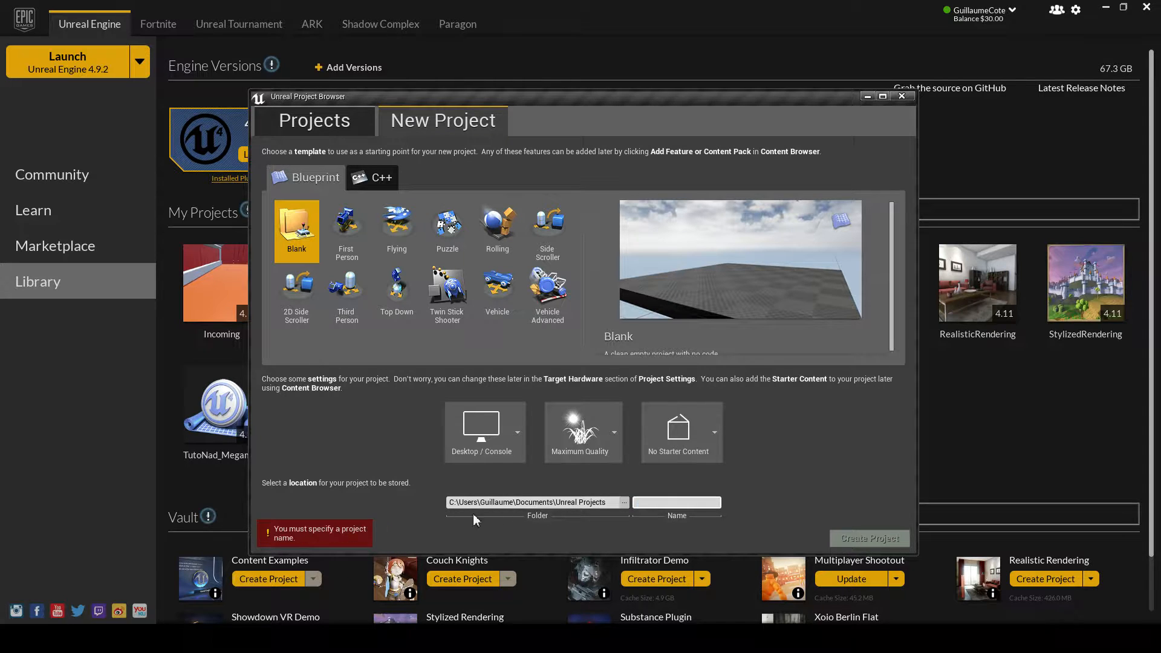
Change the drive in the new project's folder path to H:
left_click(459, 505)
left_click_drag(458, 505, 411, 515)
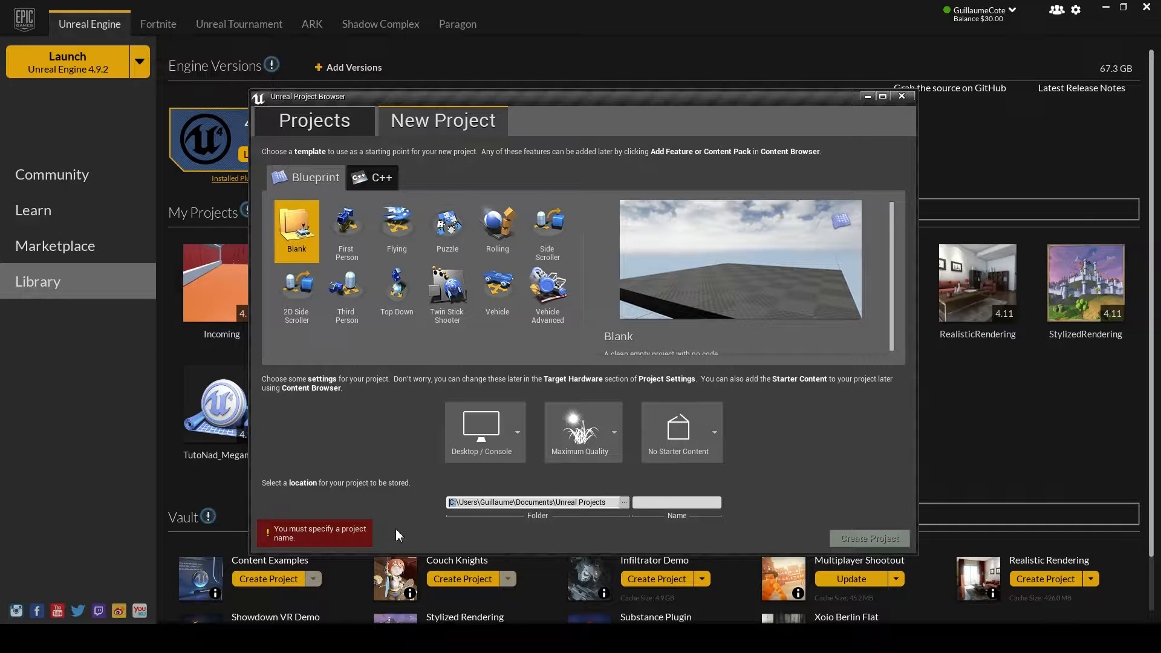
key("BackSpace")
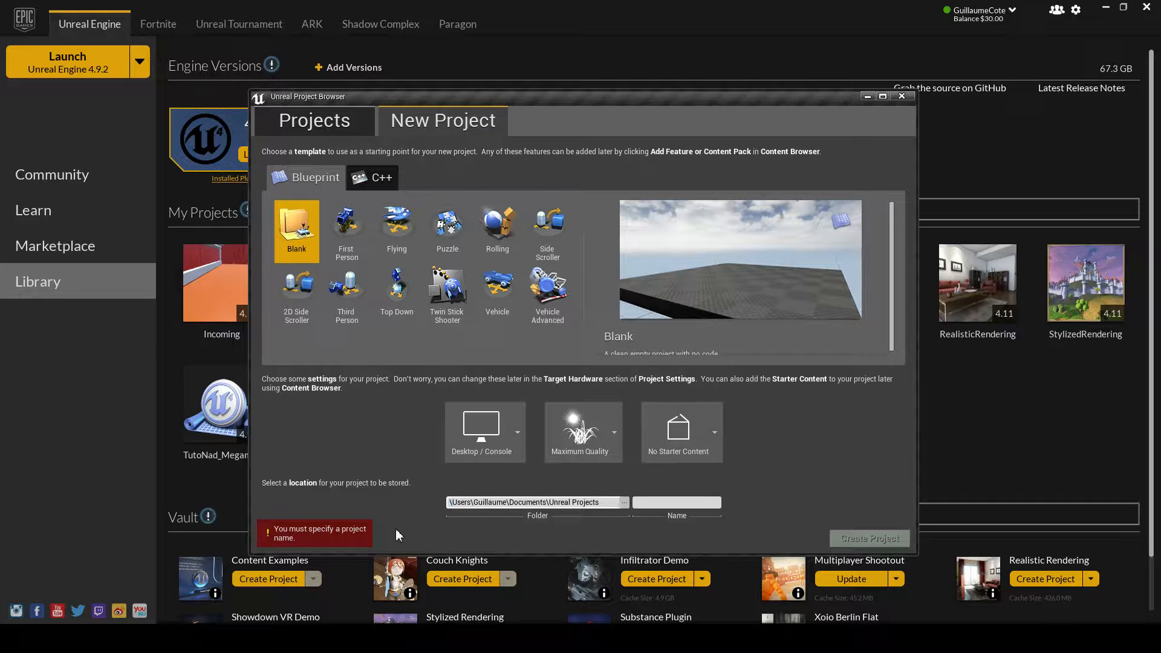
type("\\")
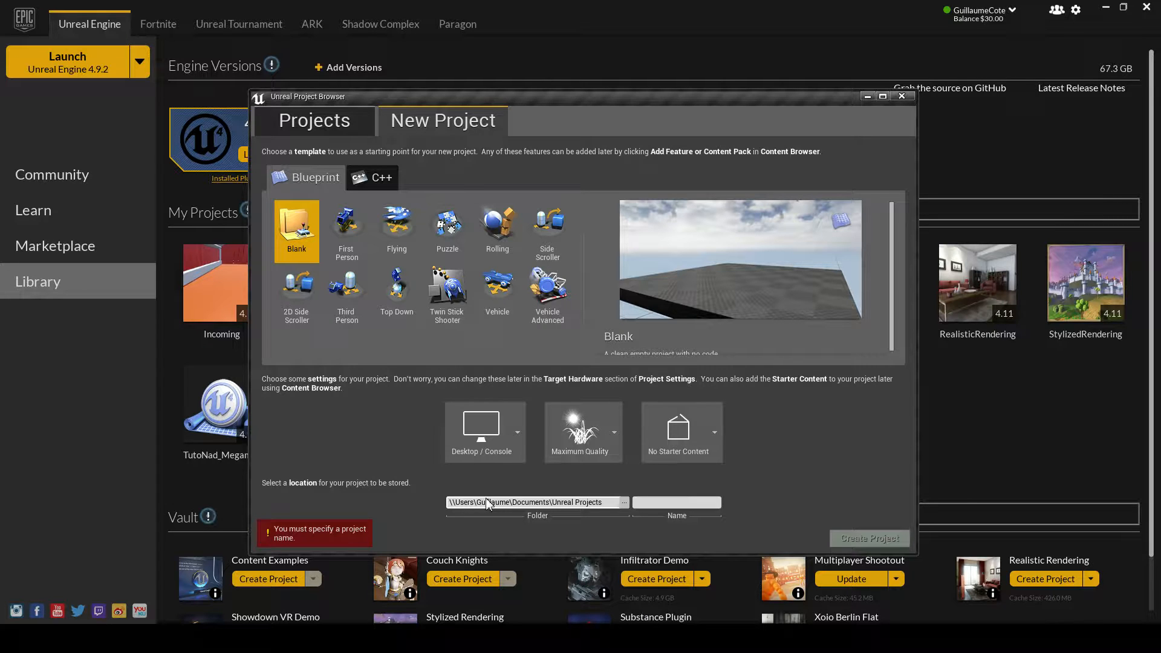
key("BackSpace")
type("H:")
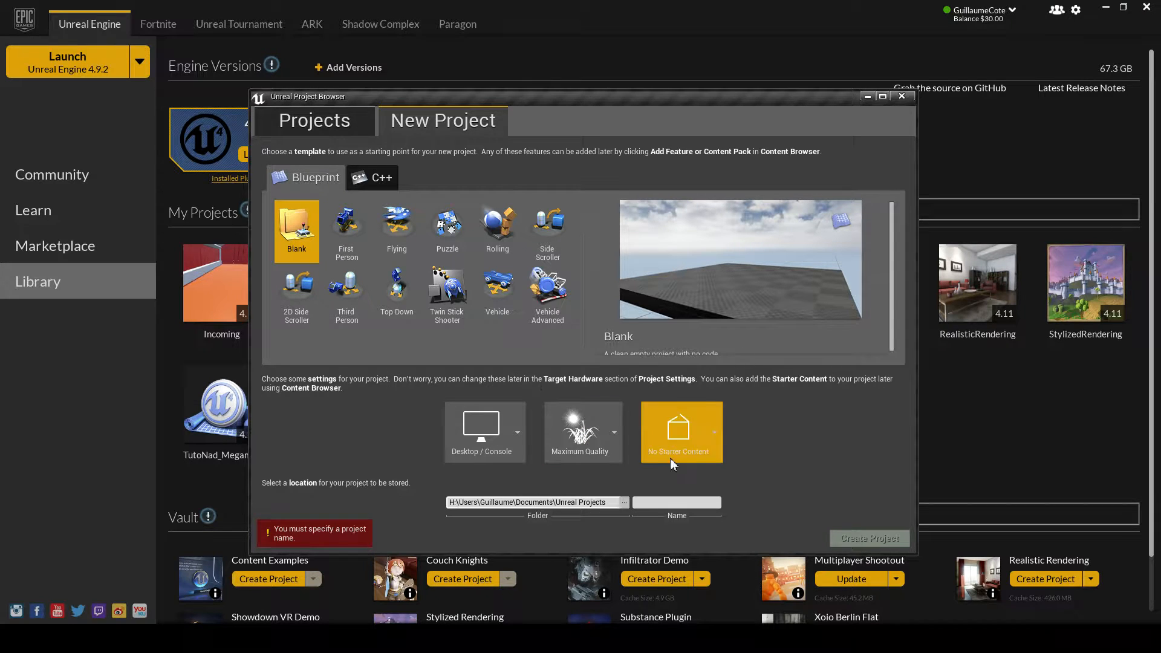
Abandon the new project setup and open the existing TutoNad_Megaman project from the Library
left_click(901, 97)
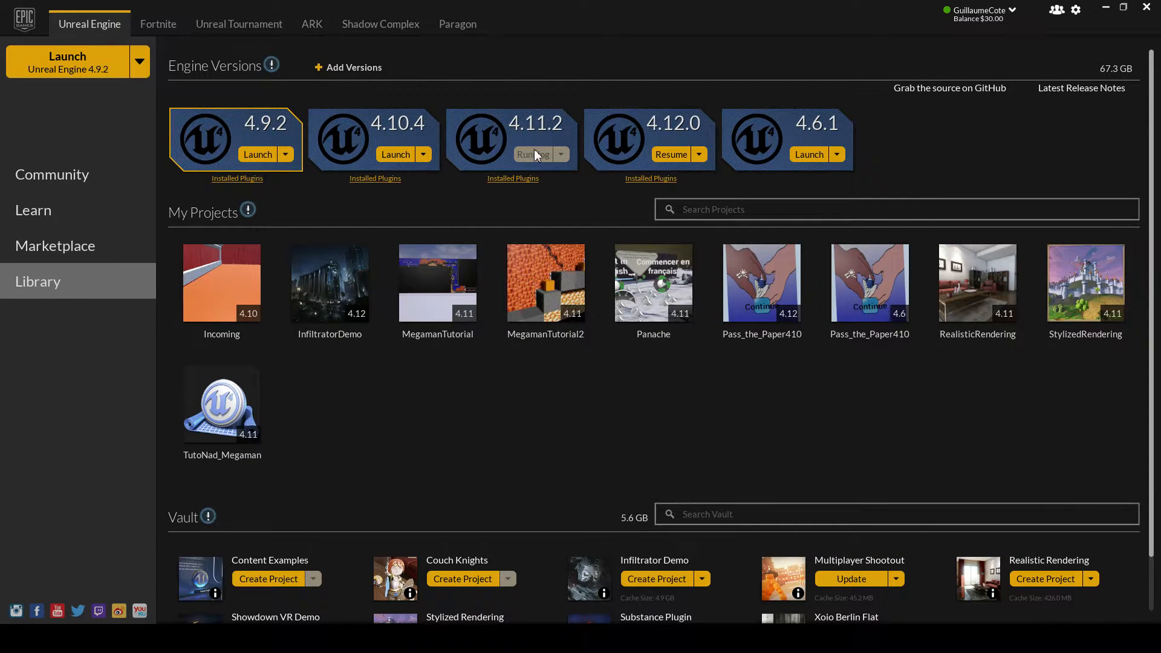
left_click(208, 446)
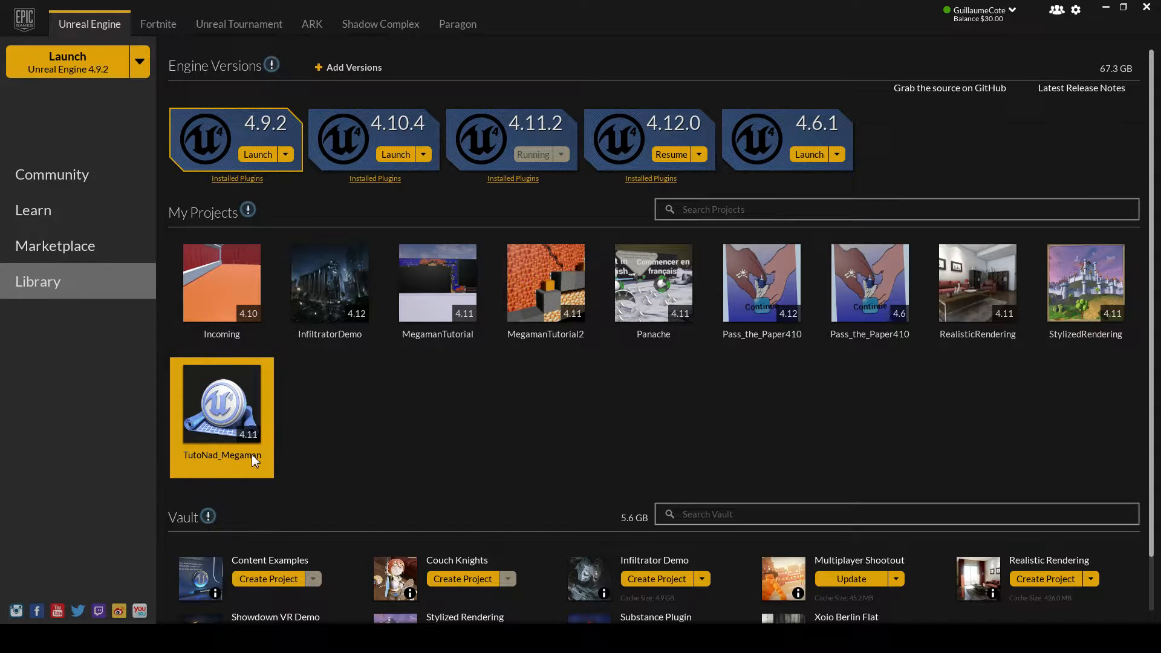
double_click(257, 422)
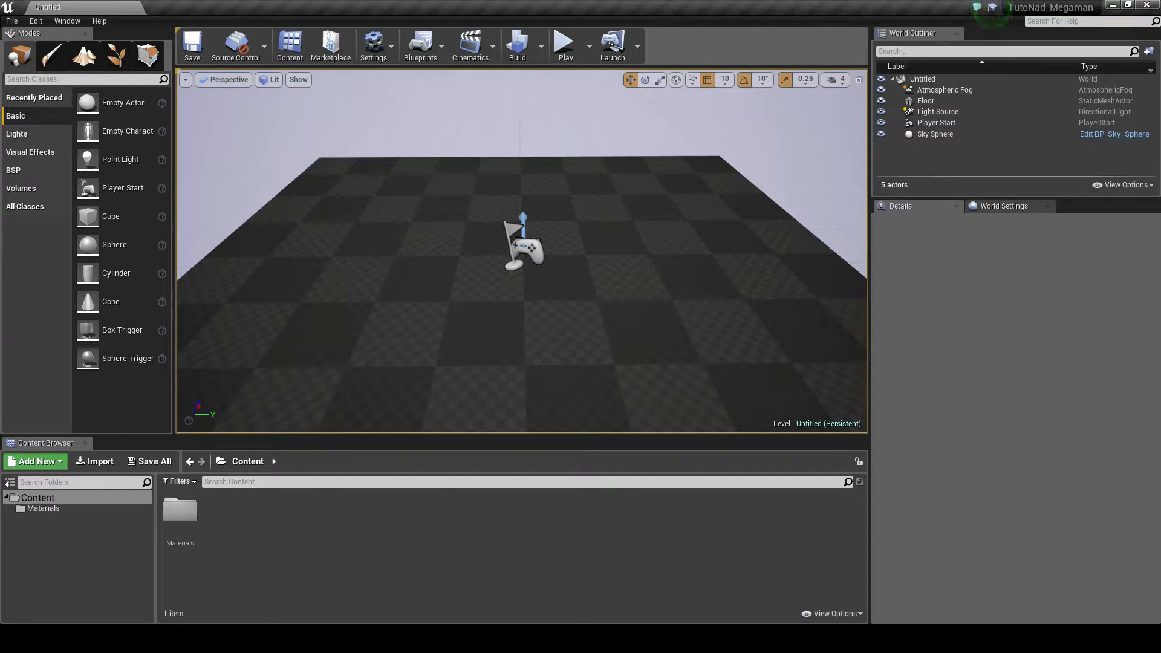
Fly the camera around the level to examine the floor and player start from different distances and heights
right_click_drag(521, 251, 654, 132)
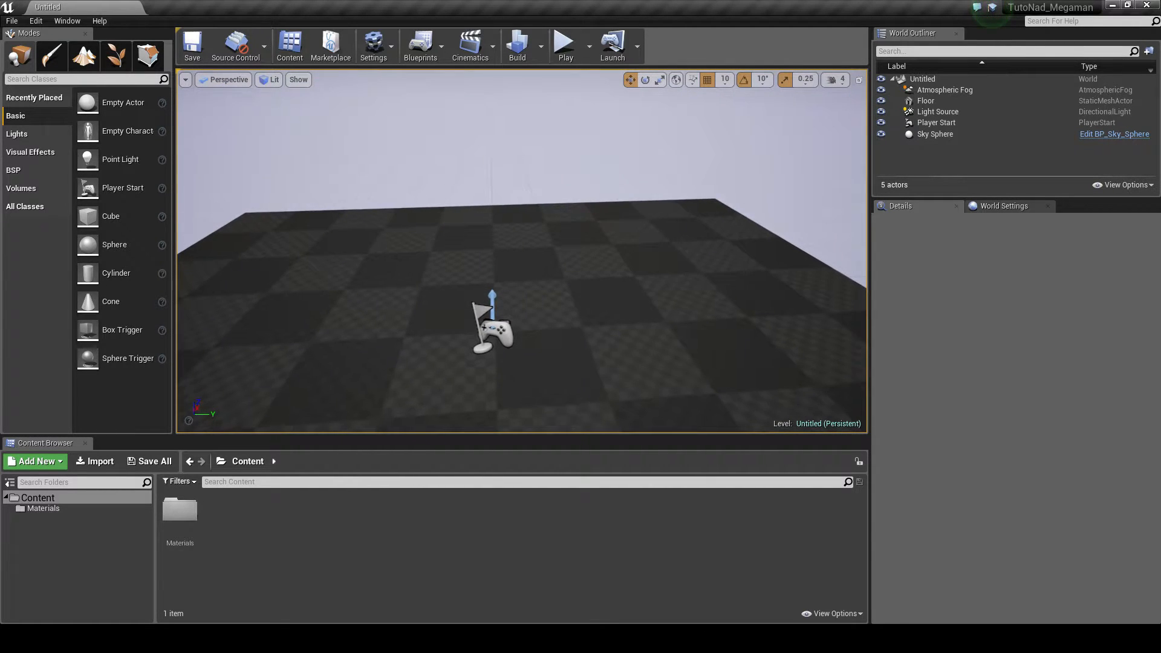
key("s")
key("a")
key("d")
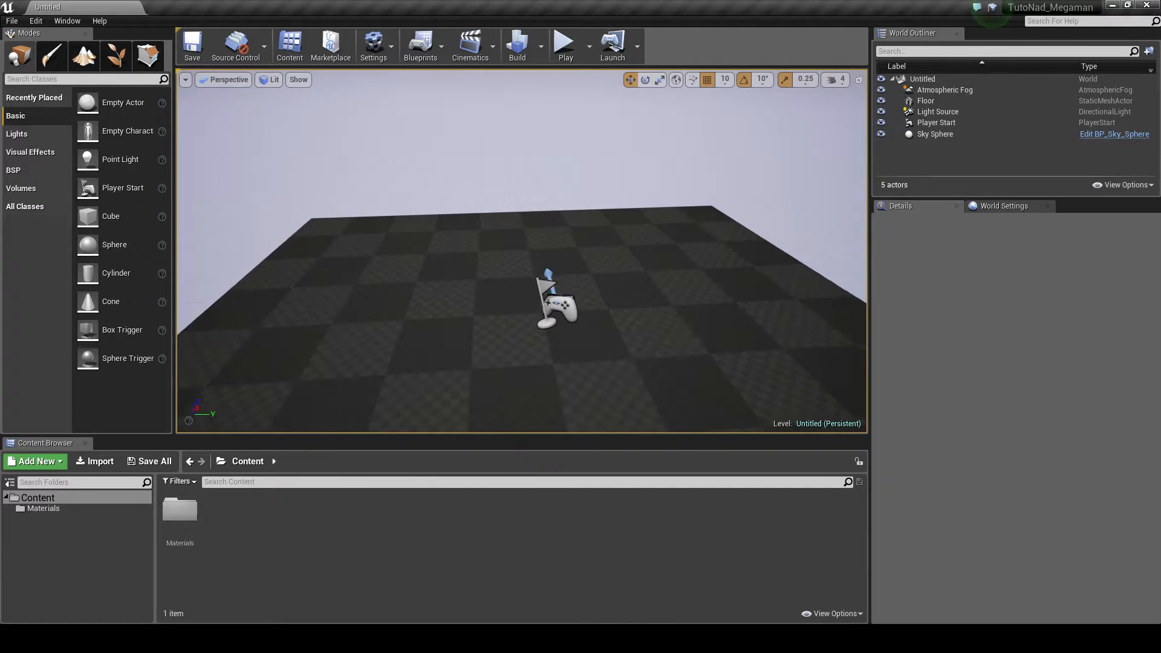
right_click_drag(521, 250, 614, 254)
key("s")
right_click_drag(531, 262, 544, 242)
key("q")
key("e")
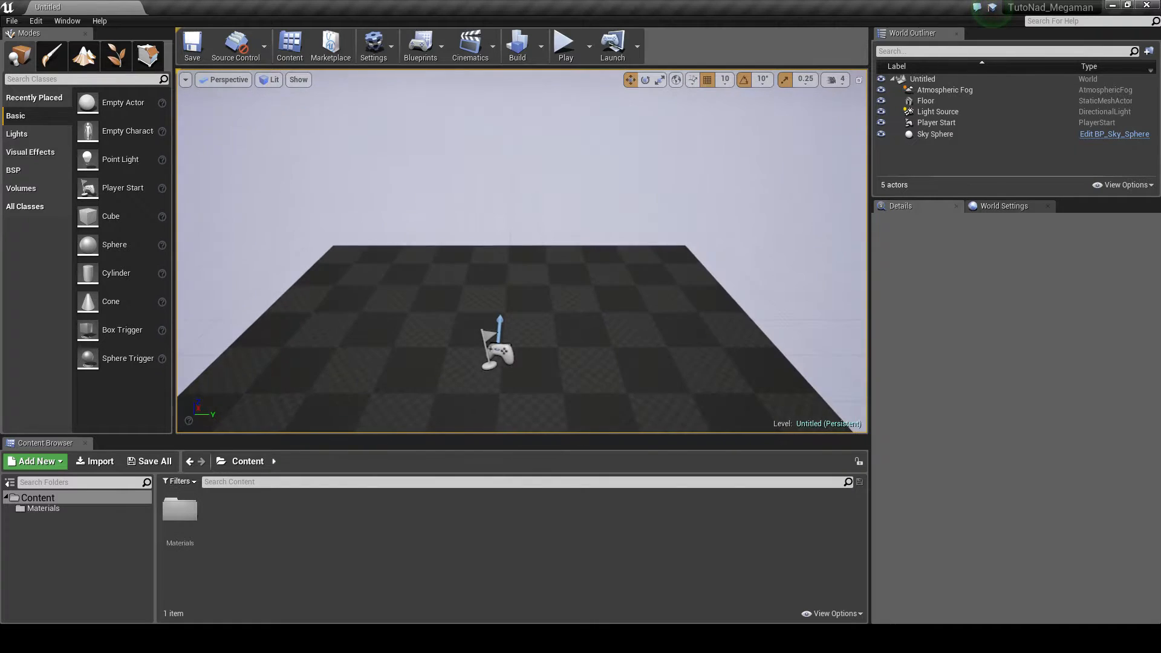
key("q")
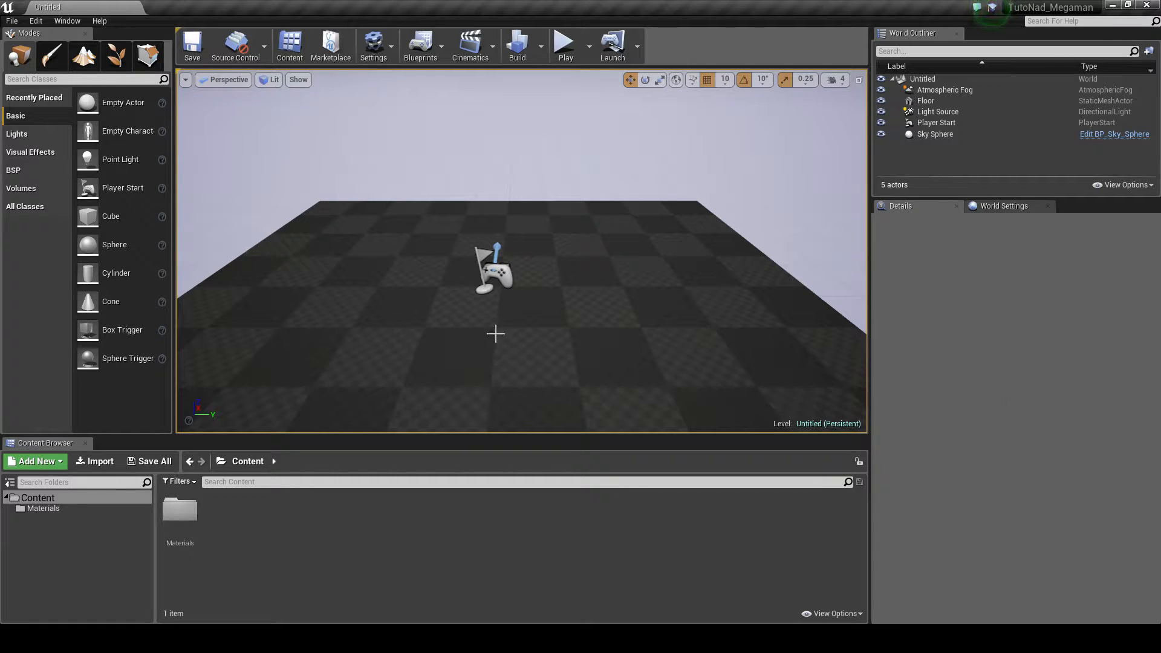
Delete the Materials folder from the project's Content folder
left_click(179, 511)
key("Delete")
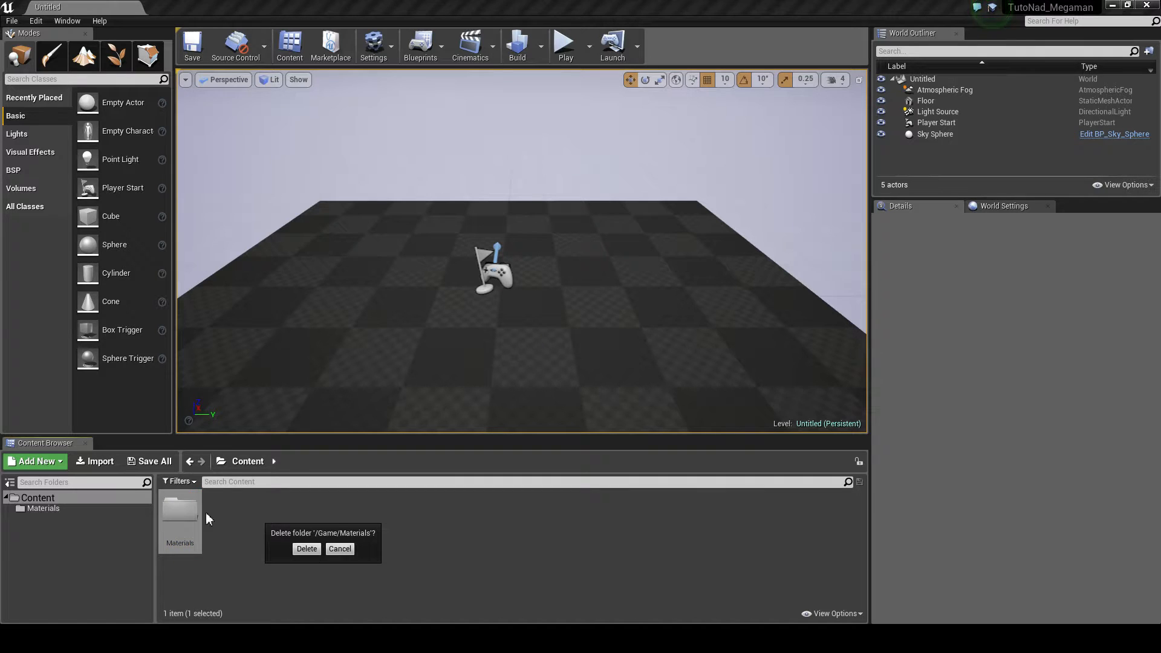
left_click(310, 548)
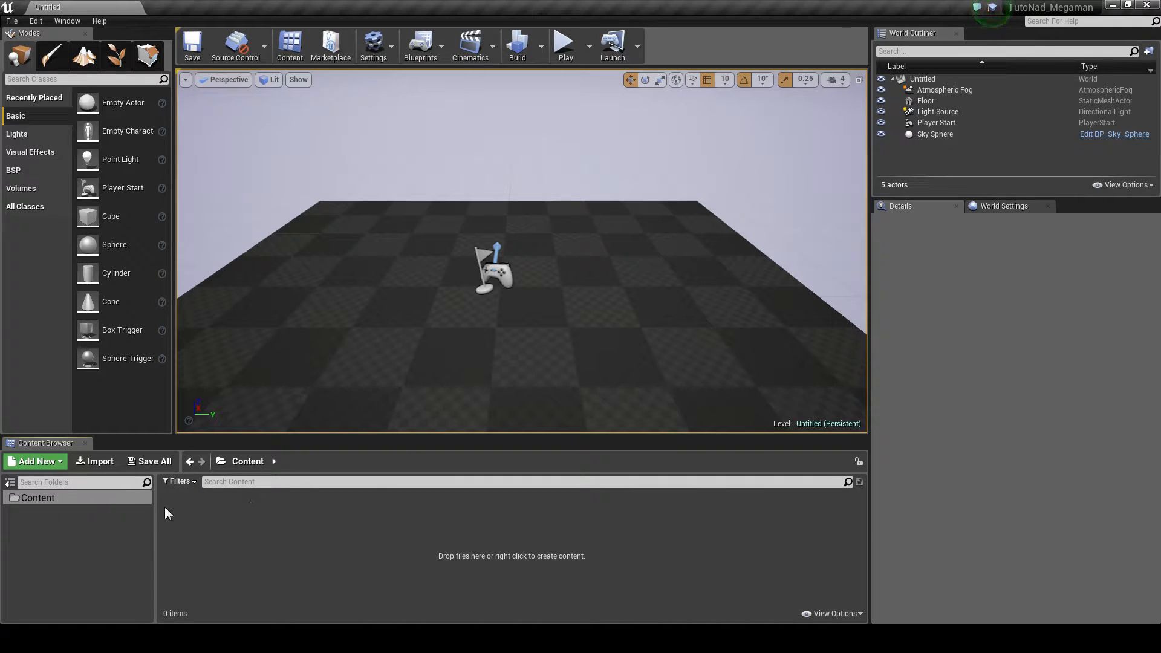
Switch to the file explorer, import Monkey.fbx from Sample Pictures into the Content folder, and dismiss the message log
right_click_drag(694, 161, 536, 370)
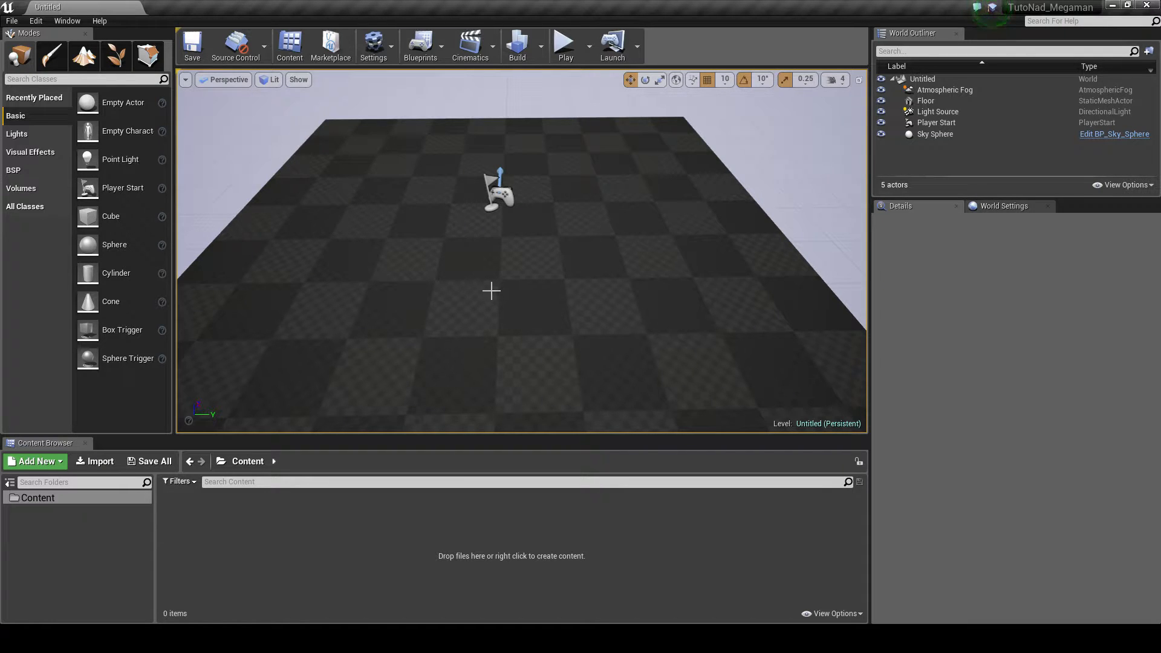
right_click_drag(510, 230, 501, 218)
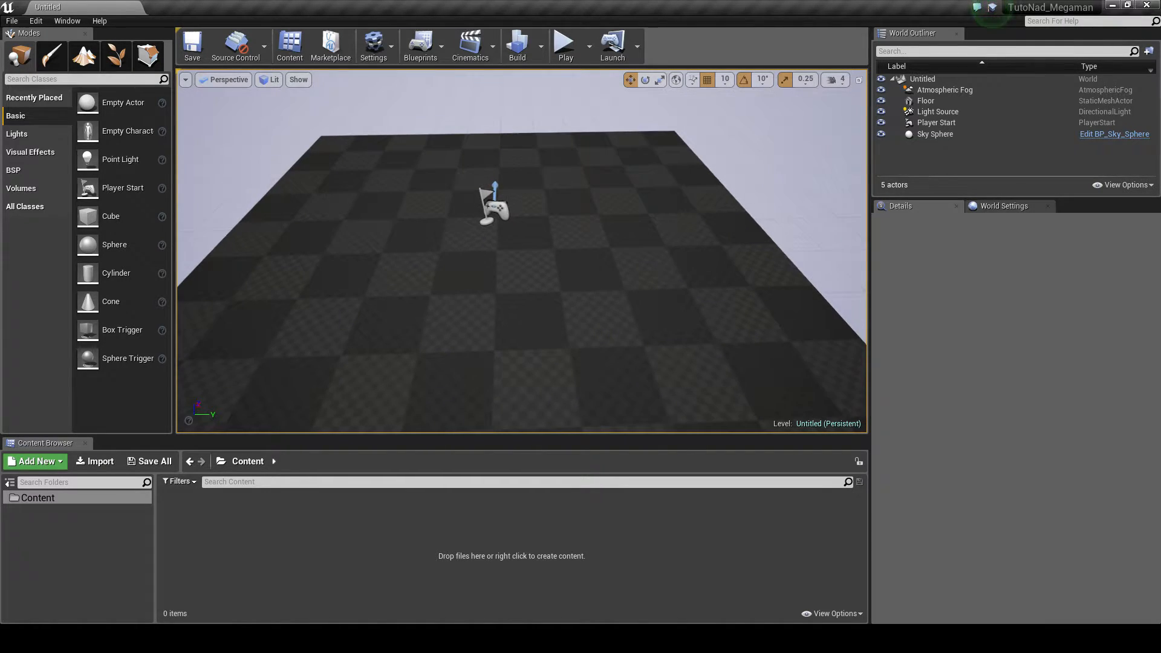
key("alt+Tab")
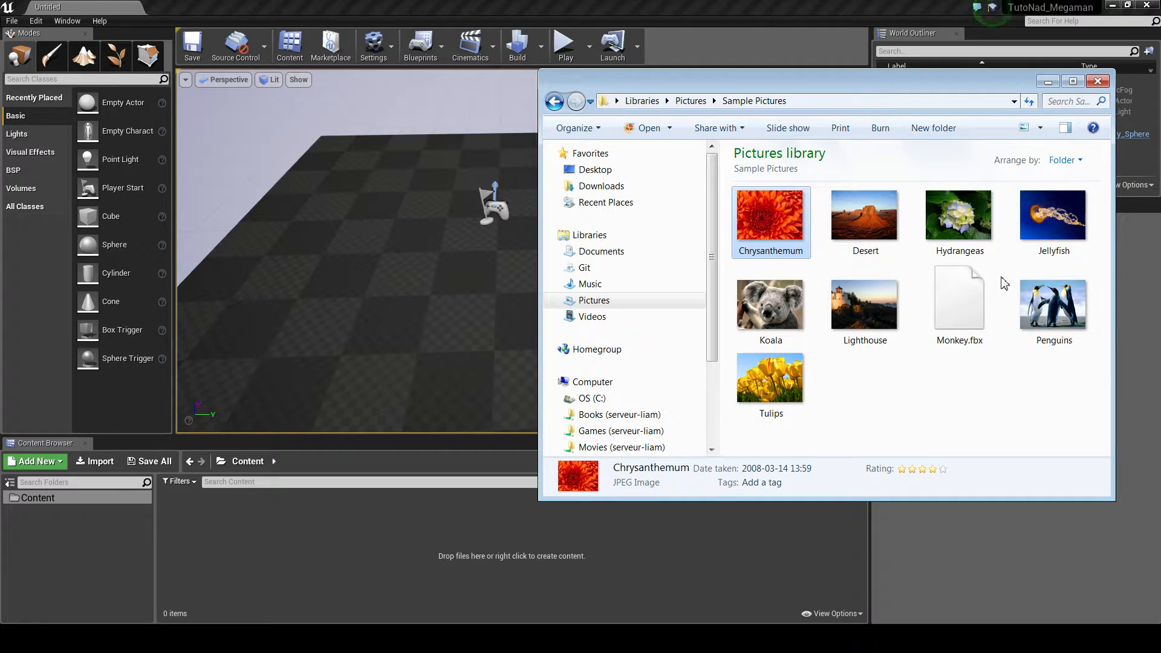
left_click(978, 303)
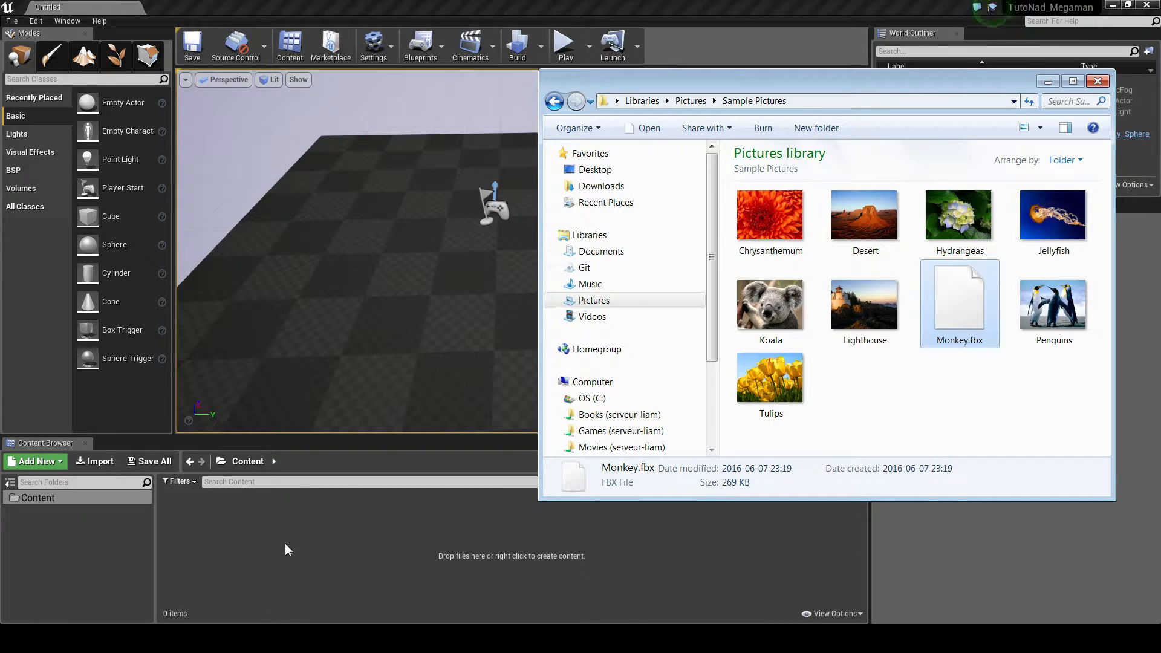
left_click_drag(975, 309, 324, 544)
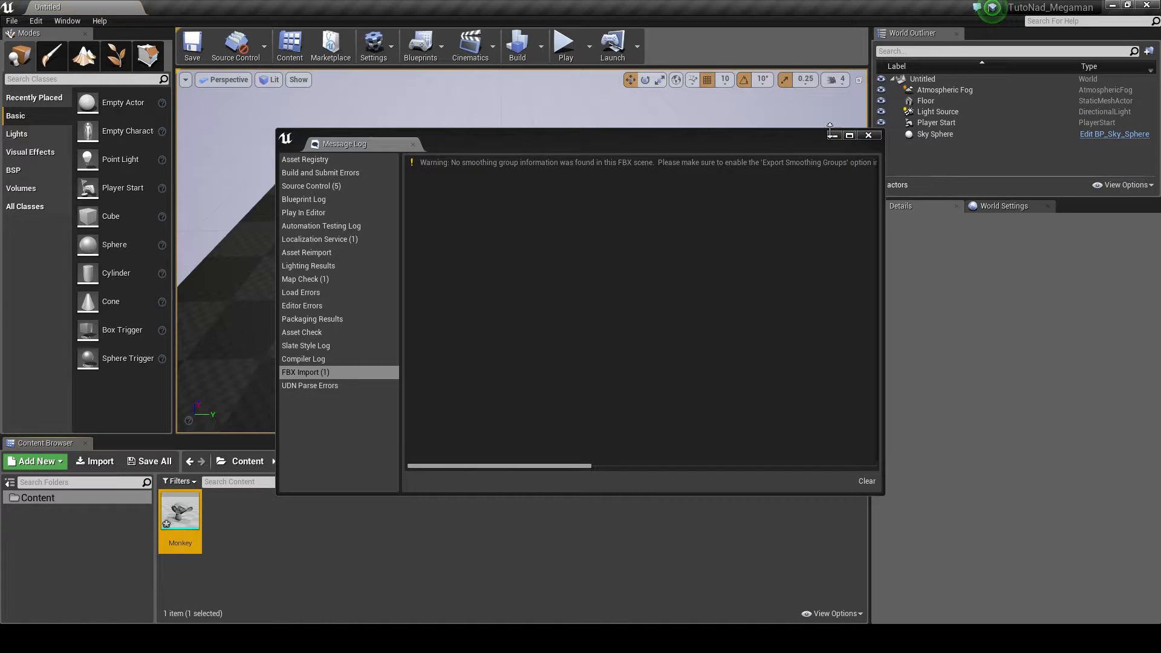
left_click(870, 139)
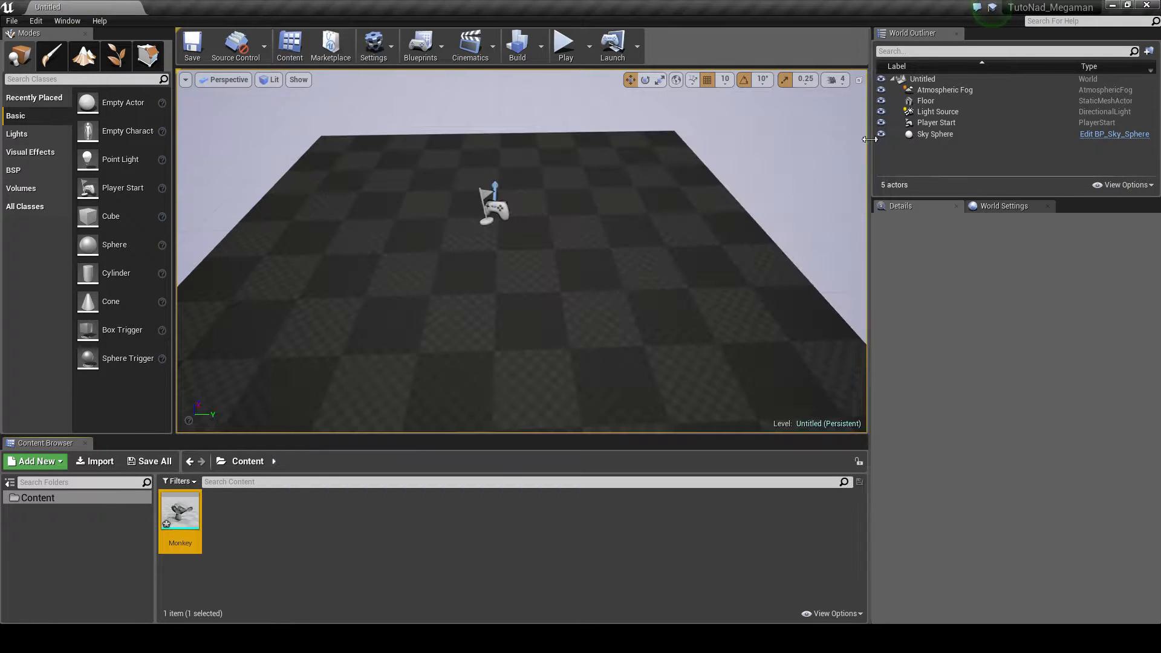
Place the Monkey mesh on the floor at X 20, Y -40, Z 120 cm, rotated 90° about Z
left_click_drag(214, 496, 477, 165)
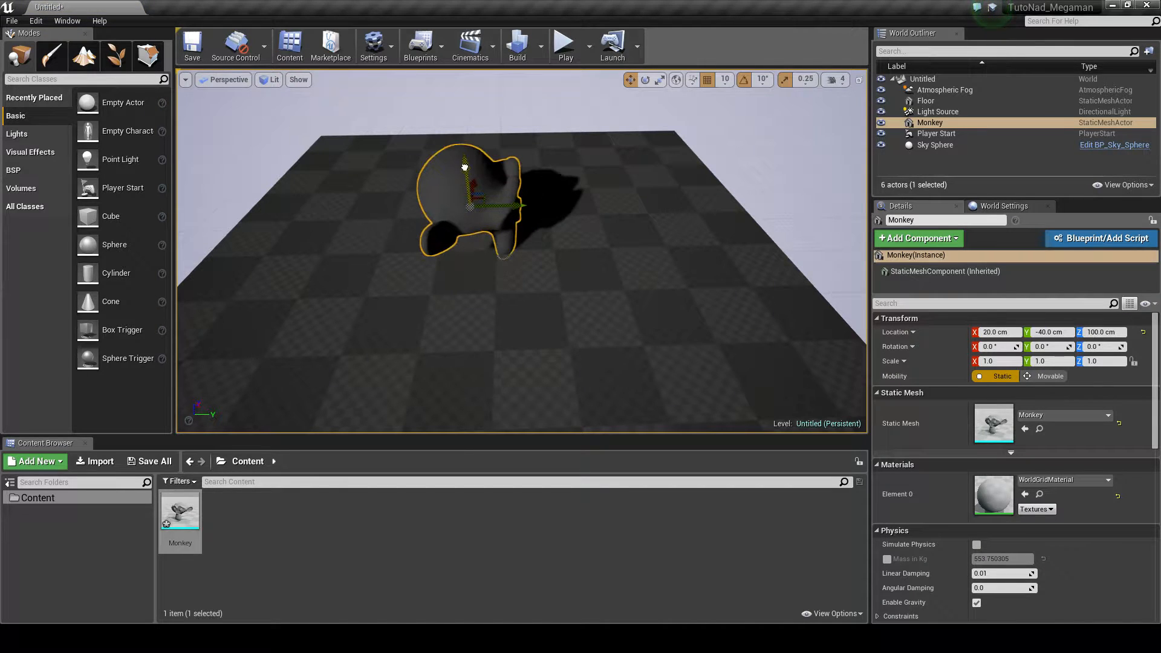
key("e")
left_click_drag(510, 219, 546, 196)
key("w")
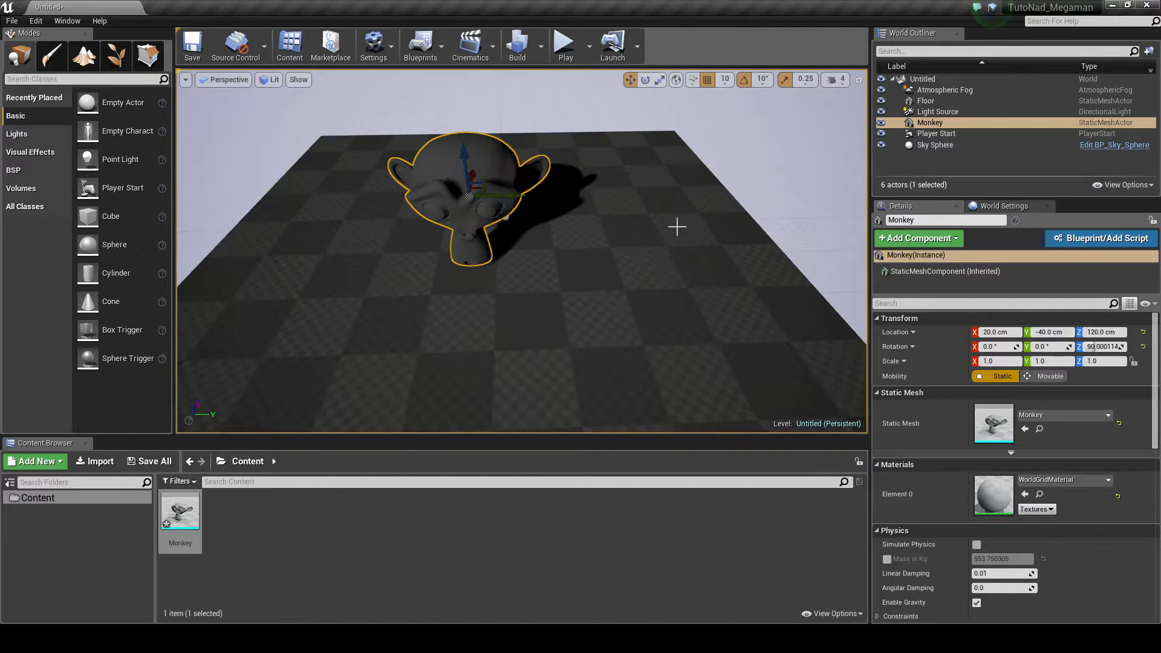
Switch to the file explorer and import the Tulips image from Sample Pictures into the project's Content folder
key("f")
right_click_drag(546, 196, 540, 244)
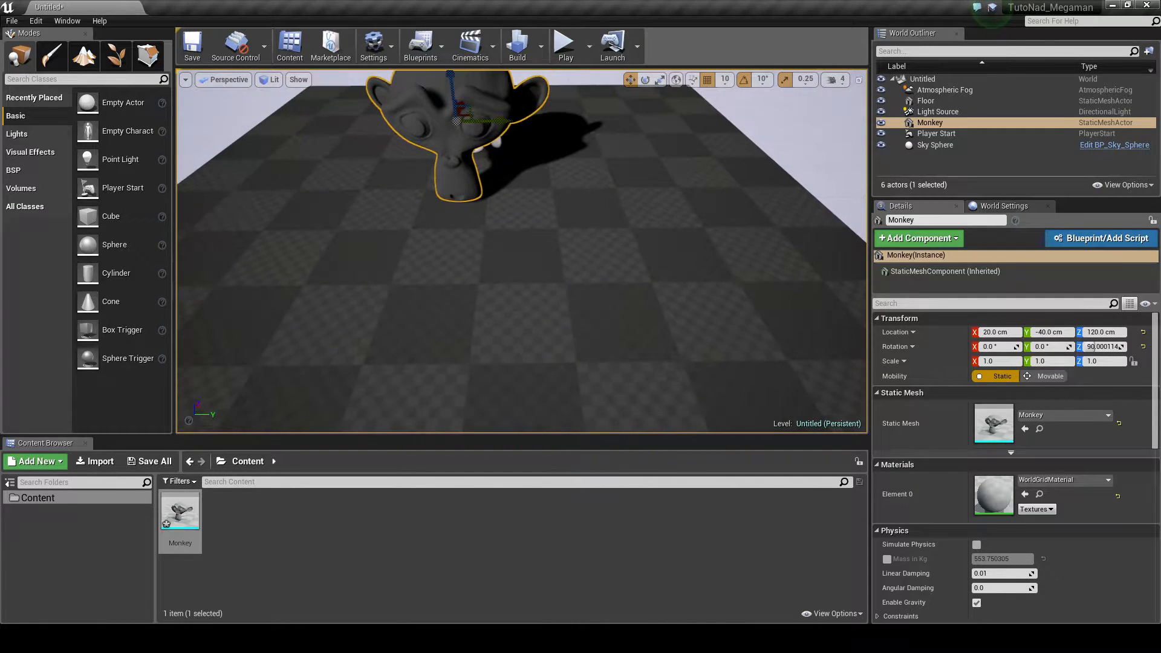
left_click(423, 638)
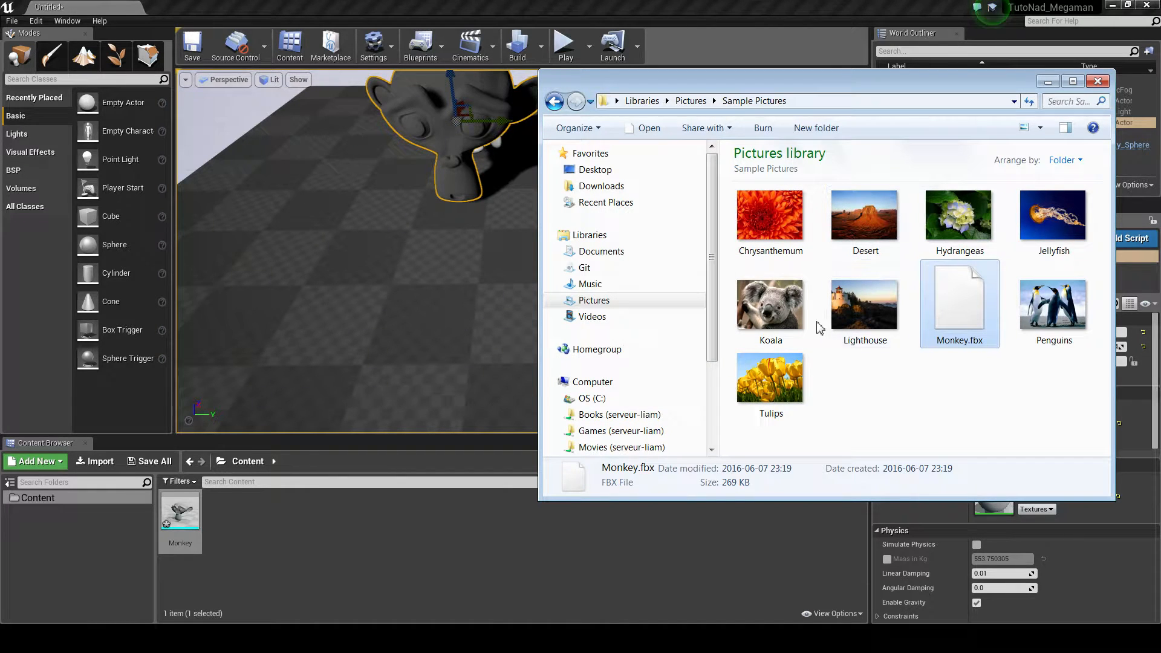
left_click(794, 385)
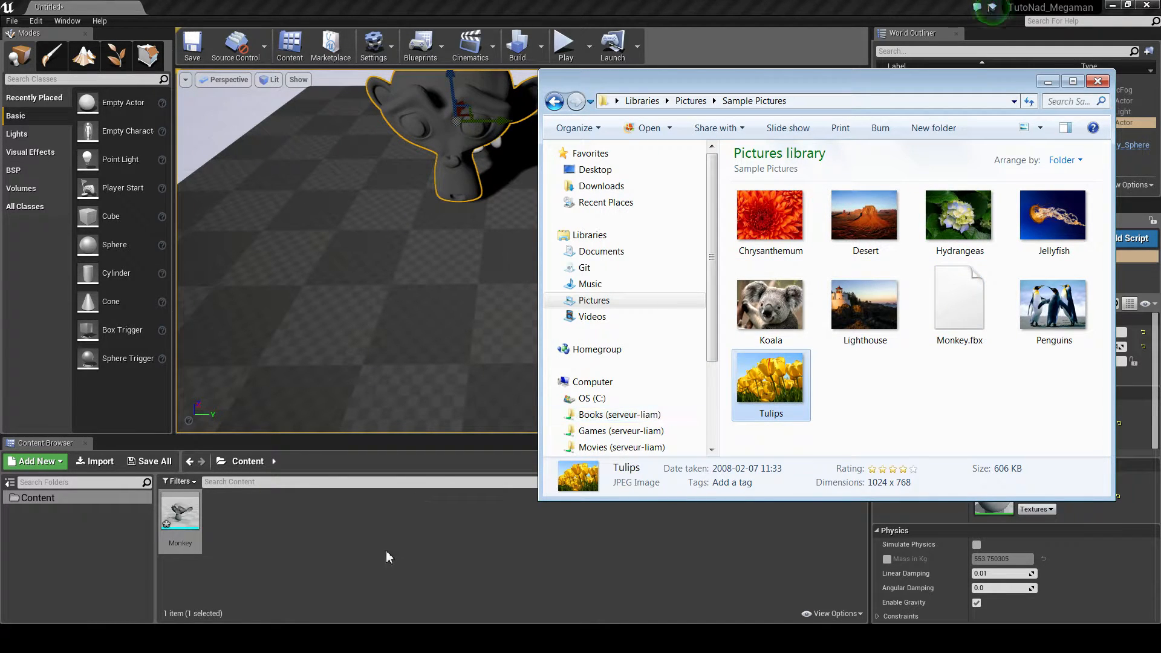
left_click_drag(371, 546, 372, 543)
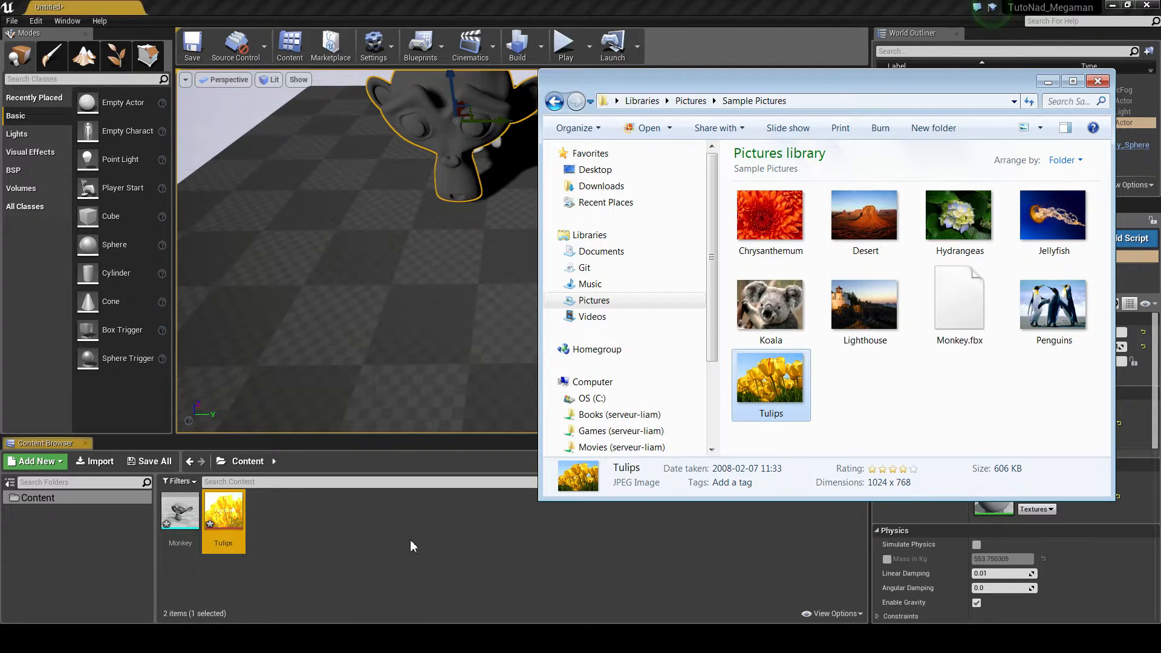
Apply the imported Tulips texture to the floor beneath the Monkey as the Tulips_Mat material
left_click(227, 515)
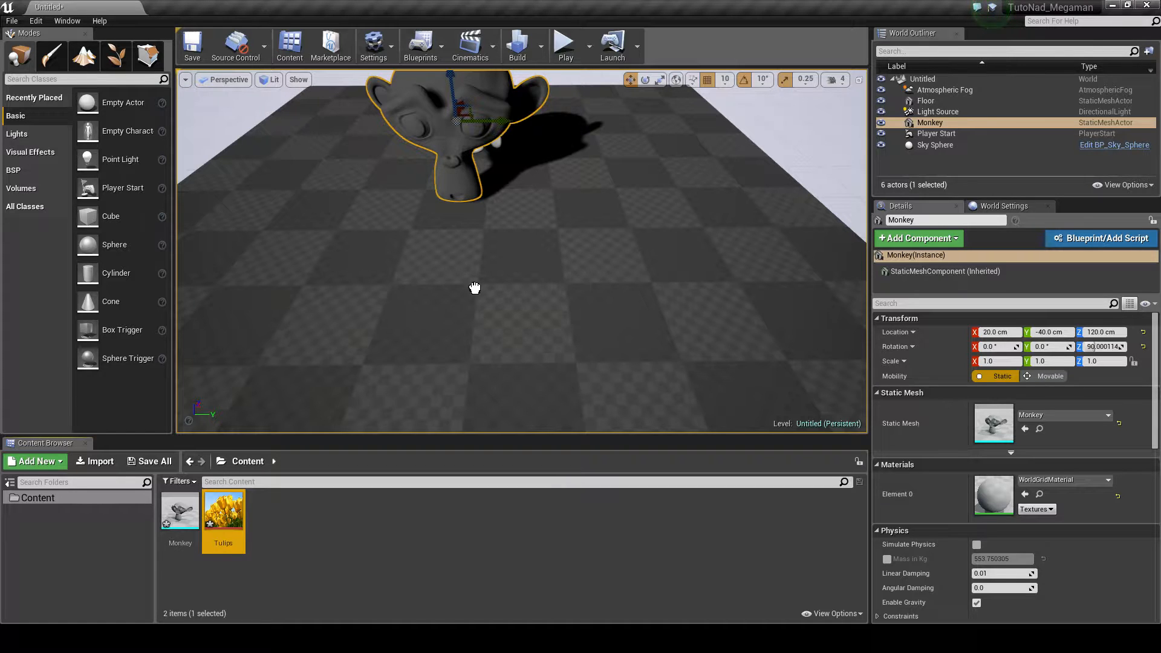
left_click_drag(475, 288, 524, 279)
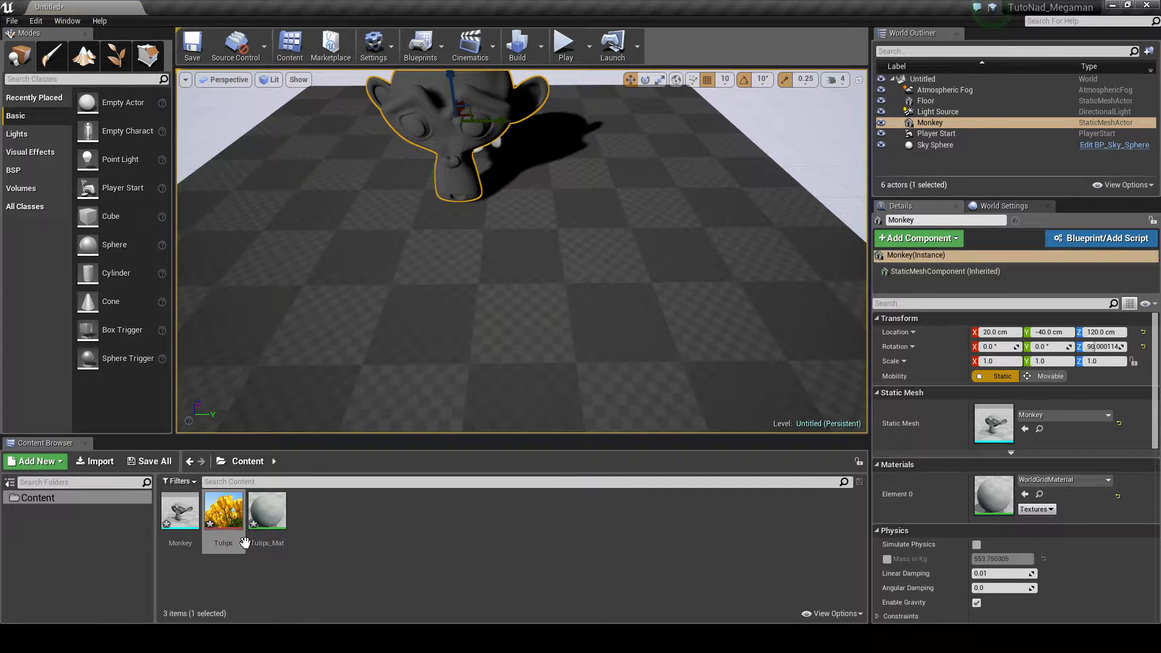
left_click(279, 529)
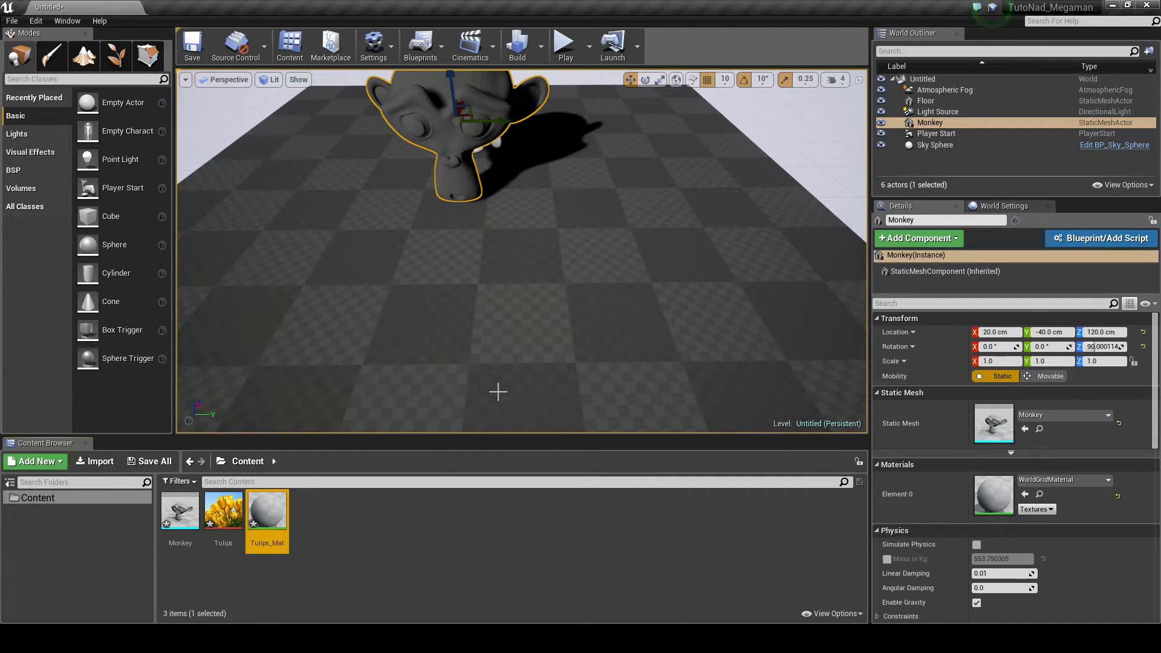
left_click_drag(498, 391, 498, 391)
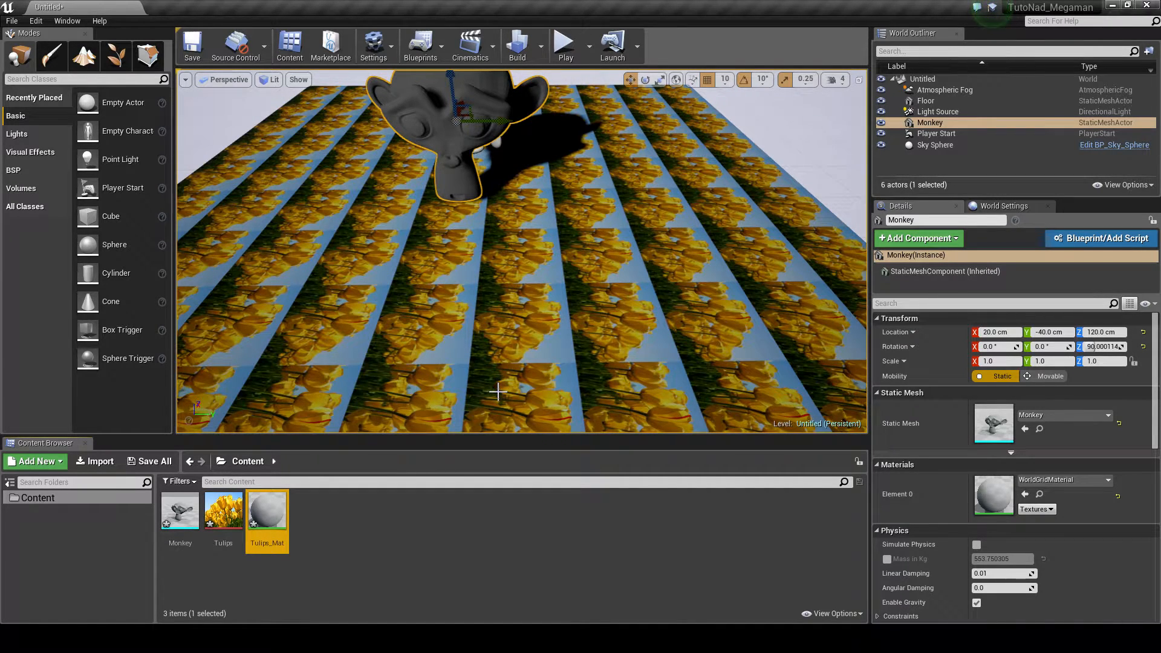
right_click_drag(510, 330, 533, 321)
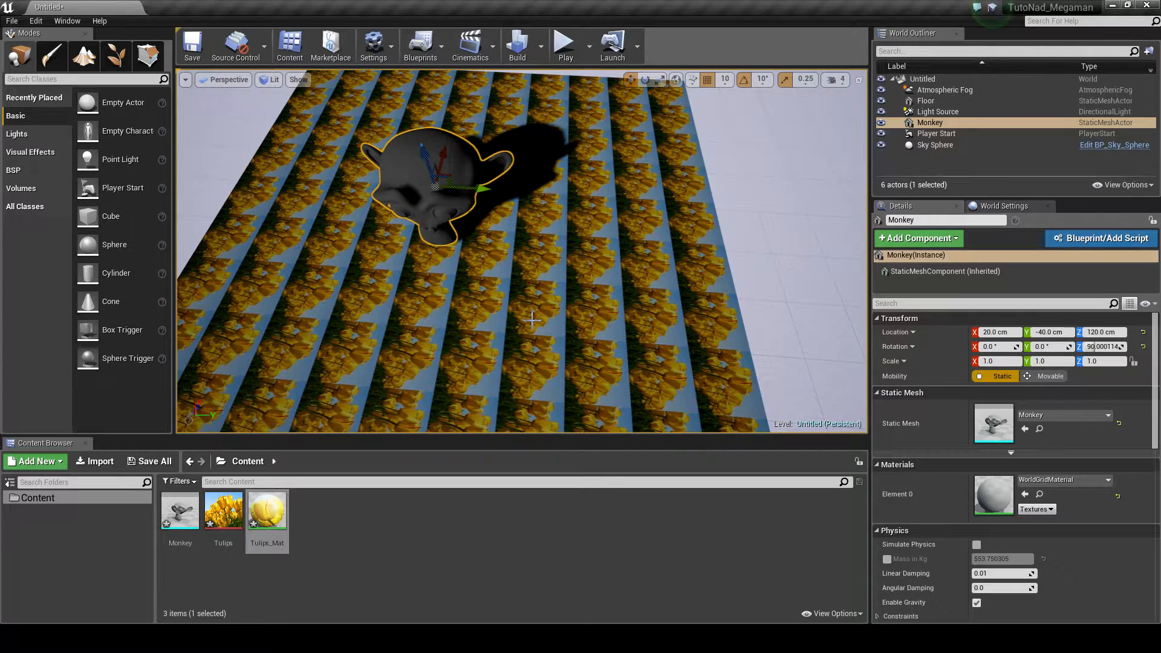
key("f")
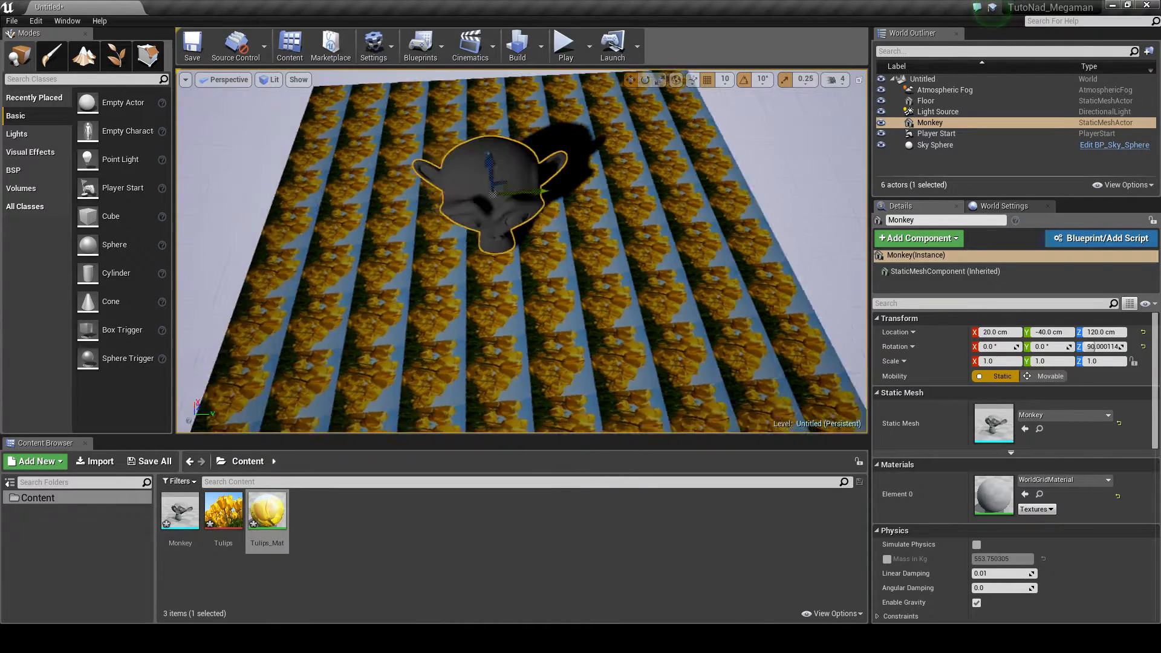
left_click_drag(635, 254, 567, 299, "alt")
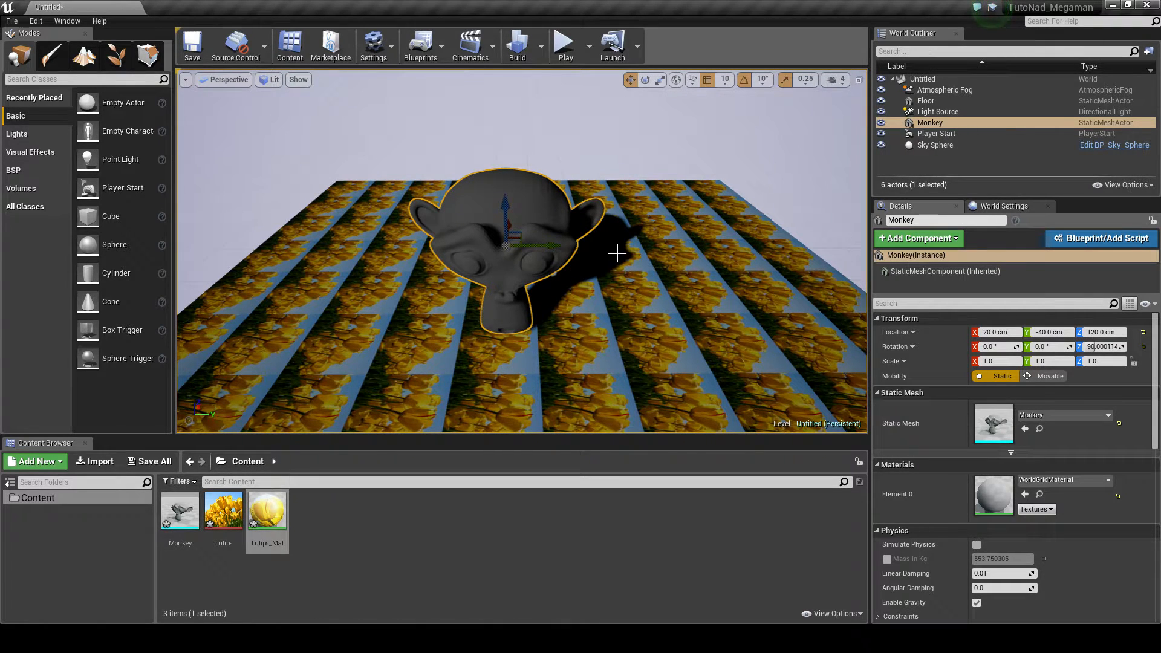
left_click_drag(617, 253, 309, 370, "alt")
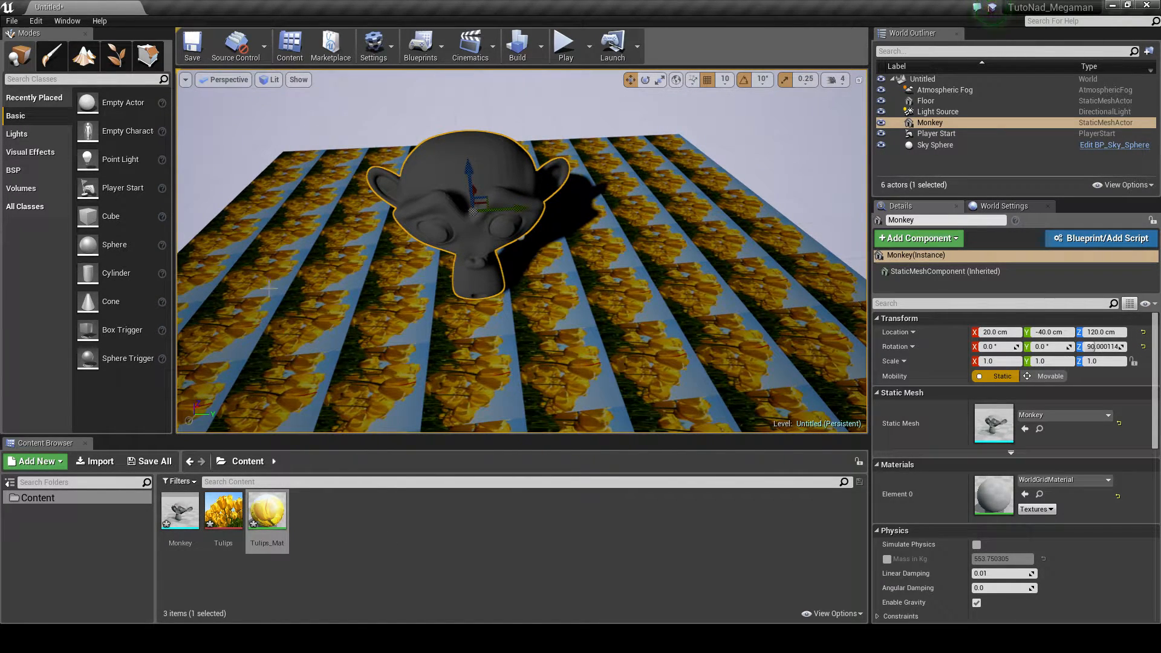
Create a folder named Materials inside the project's Content folder
left_click(372, 542)
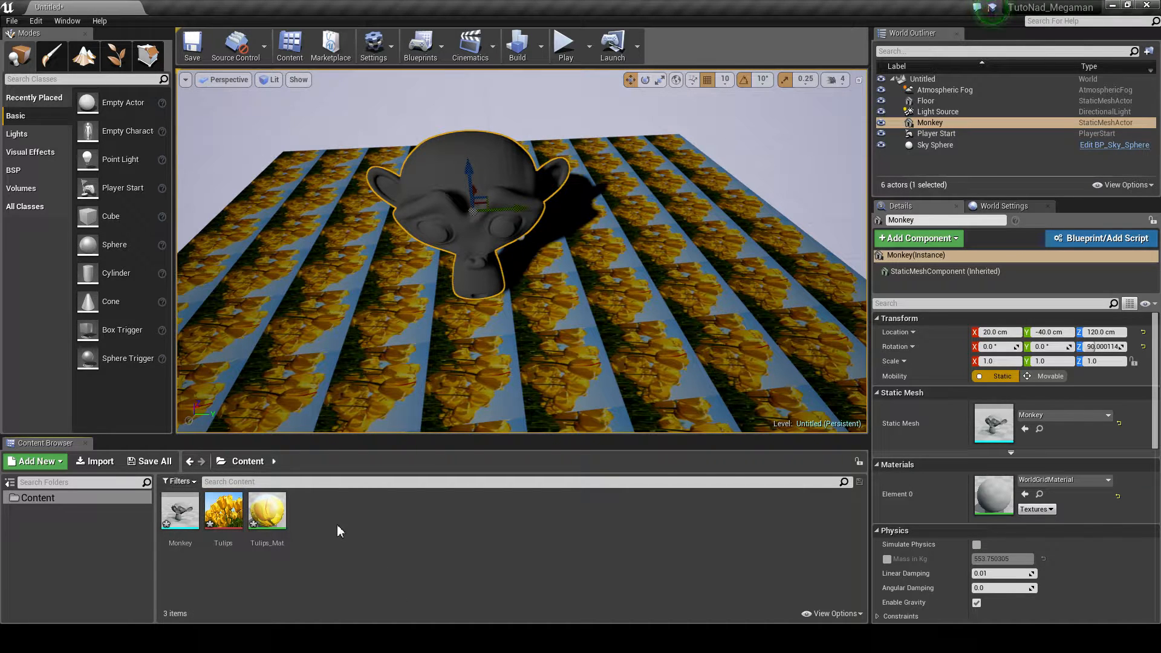
right_click(333, 513)
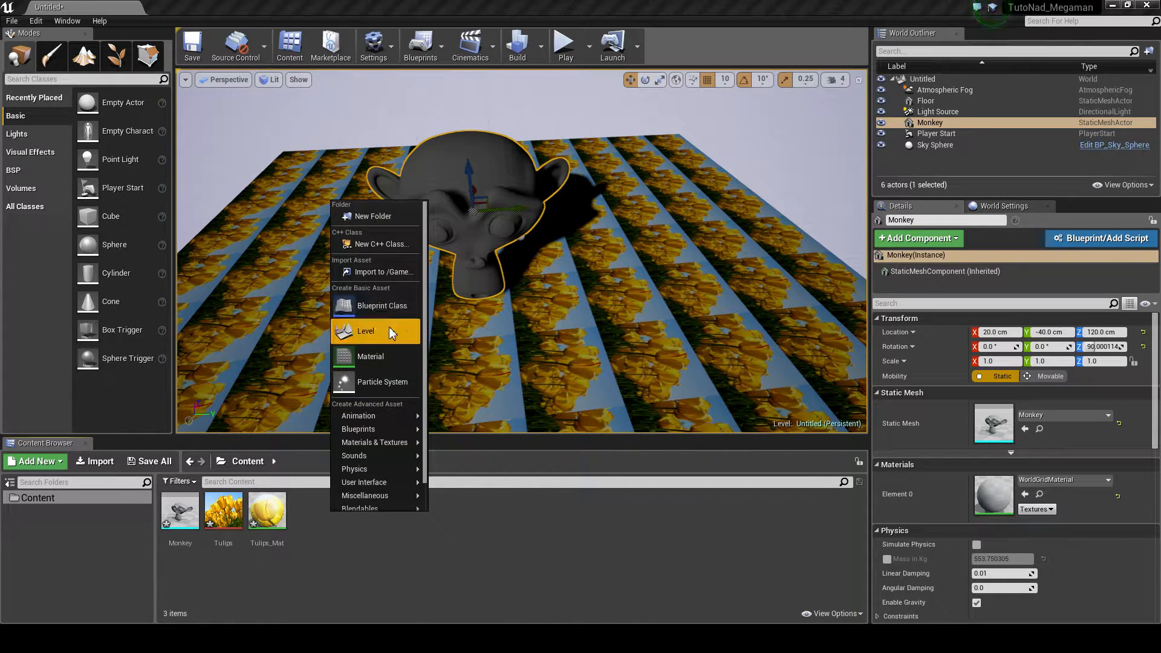
scroll(394, 384, "down", 1)
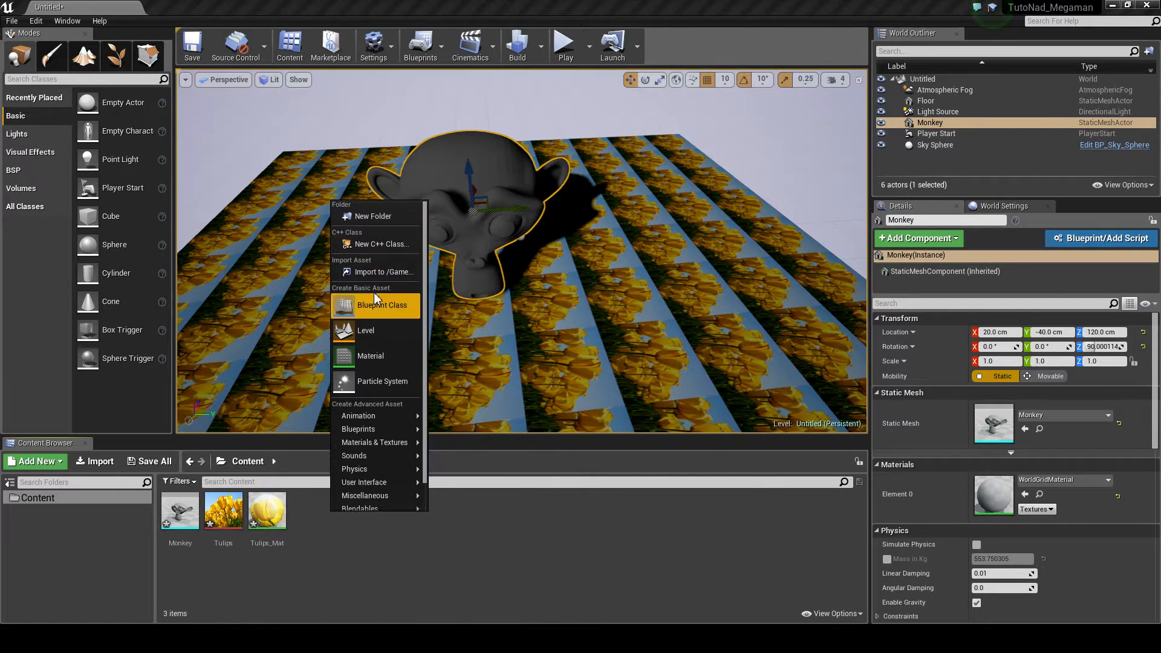
scroll(378, 266, "up", 1)
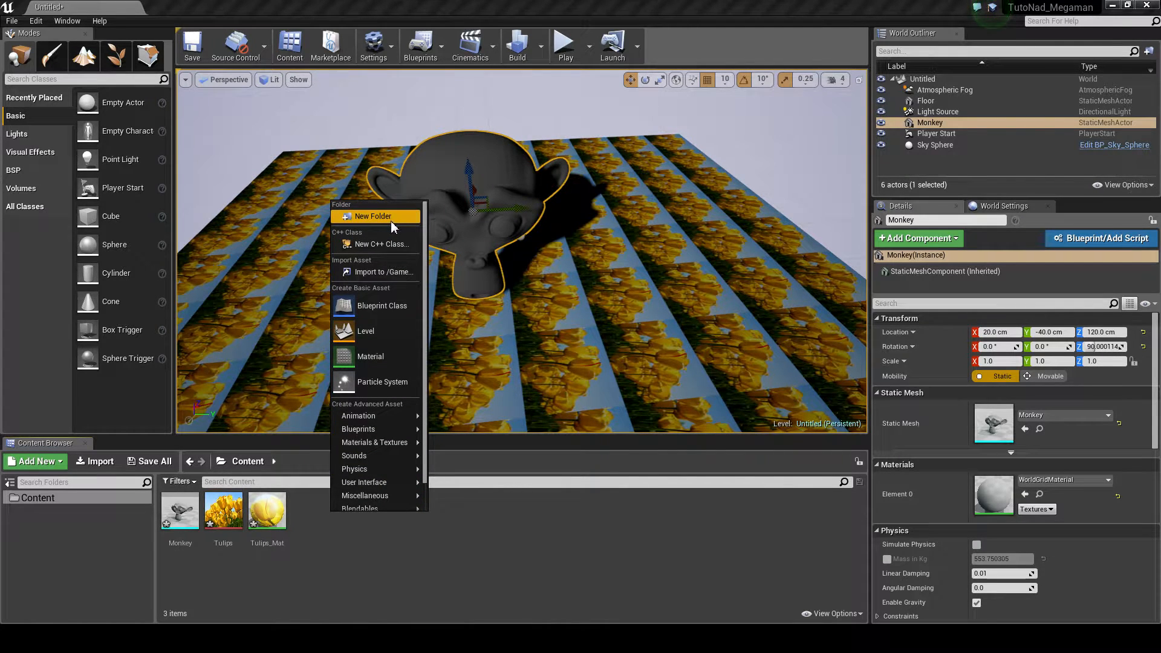
left_click(391, 220)
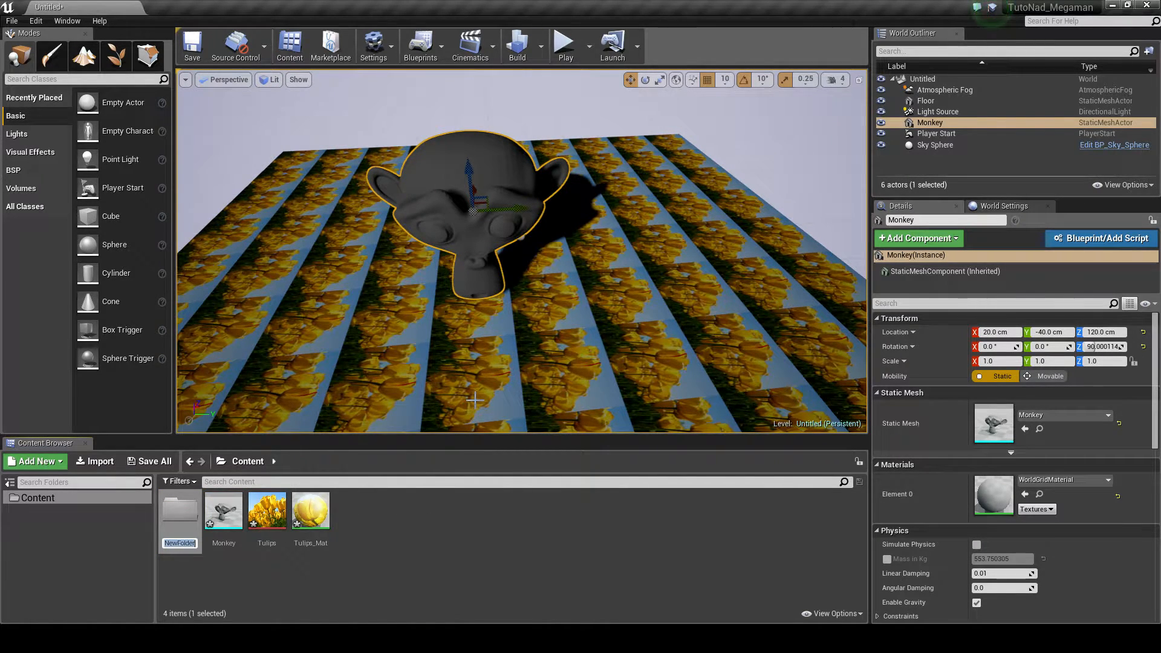
type("Materials")
key("Return")
Move the Tulips texture and the Tulips_Mat material into the Materials folder
left_click(223, 514)
left_click(270, 549, "ctrl")
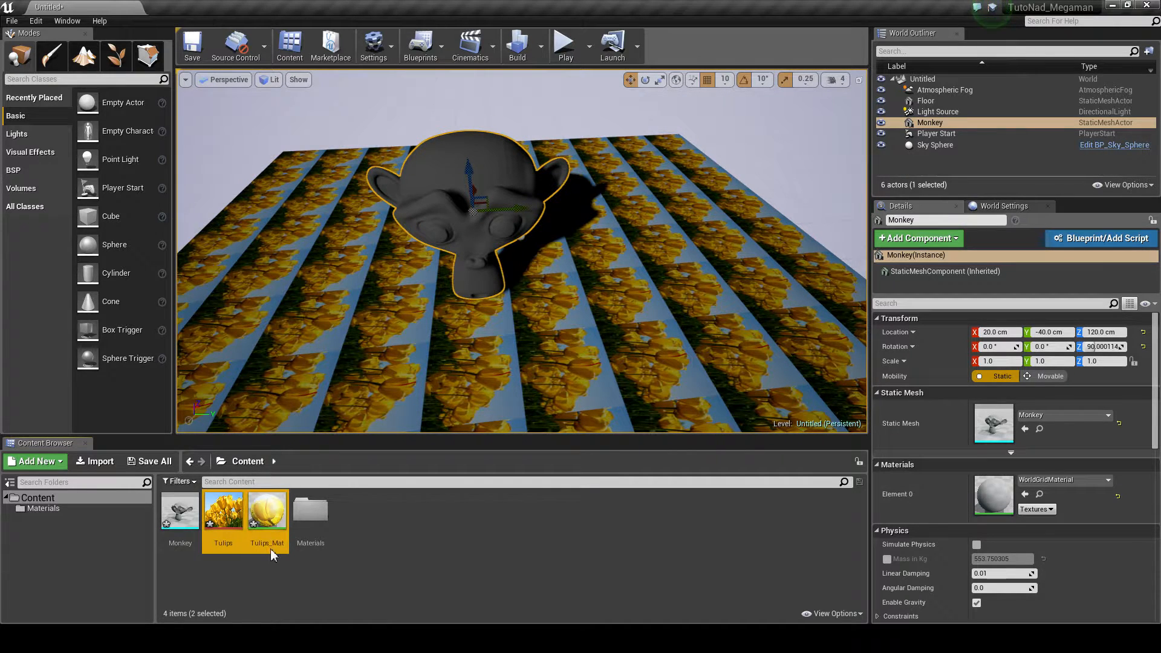
left_click_drag(290, 521, 310, 514)
left_click(333, 539)
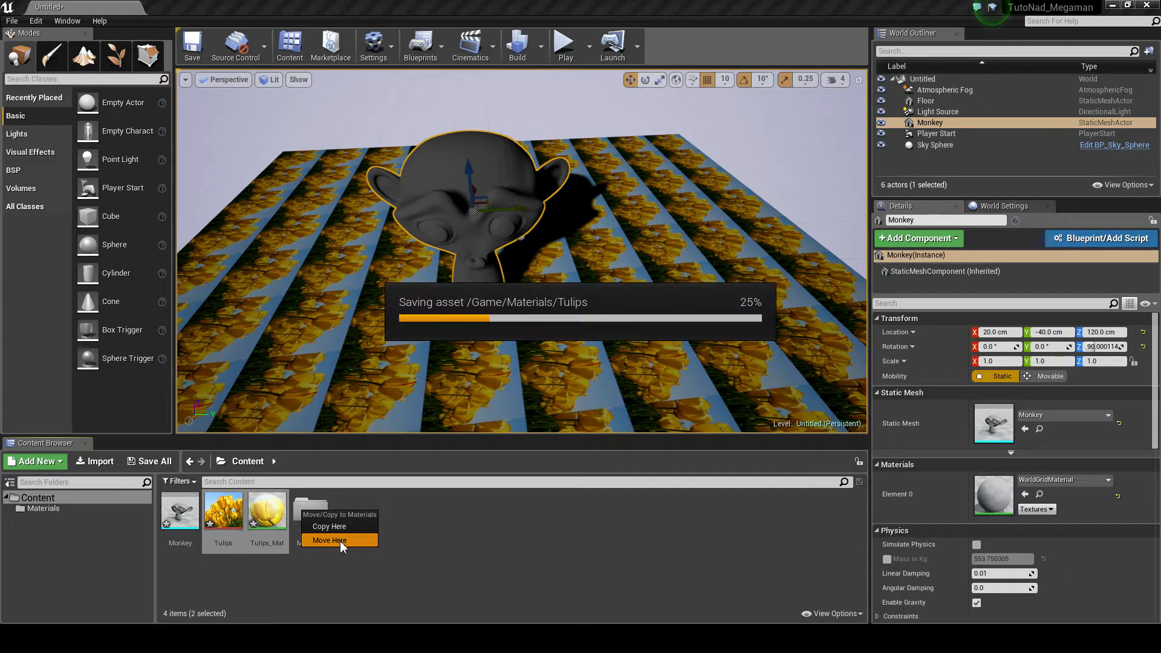
Hide the folder tree beside the Content folder's assets and show it again, twice
left_click(9, 484)
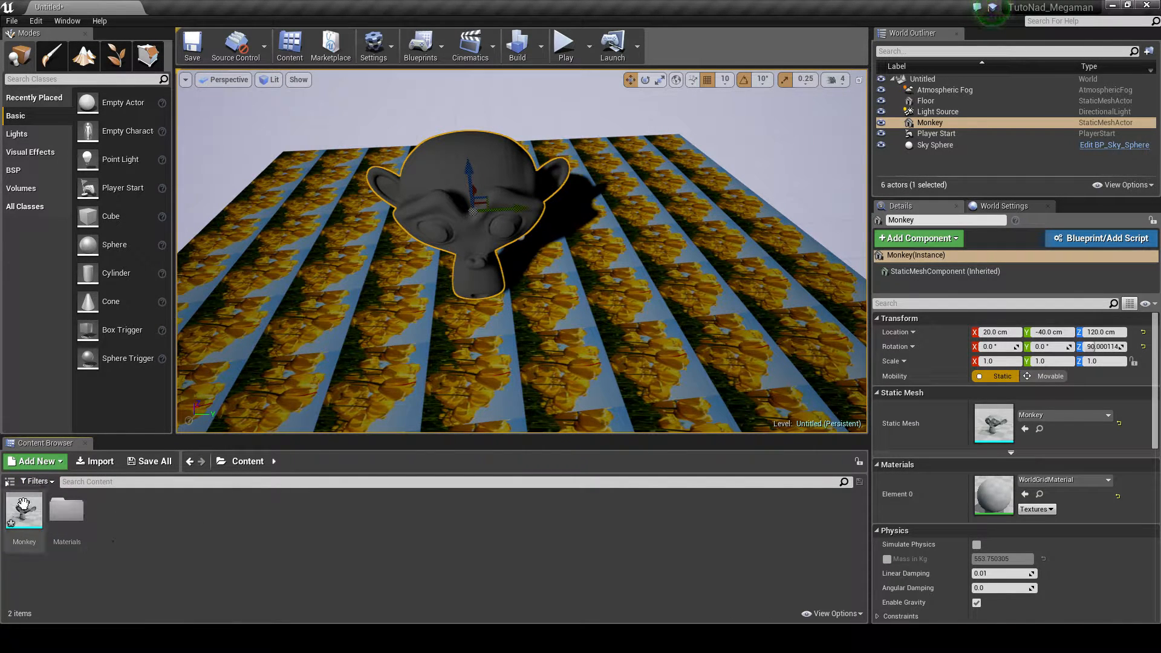
left_click(10, 483)
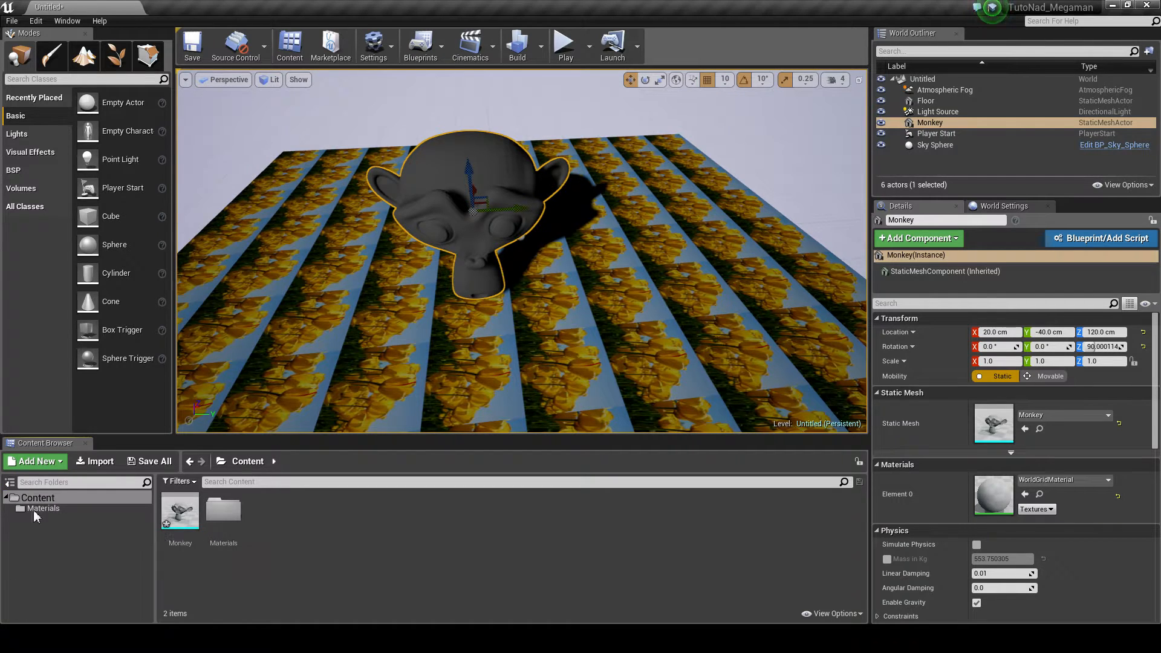
left_click(9, 483)
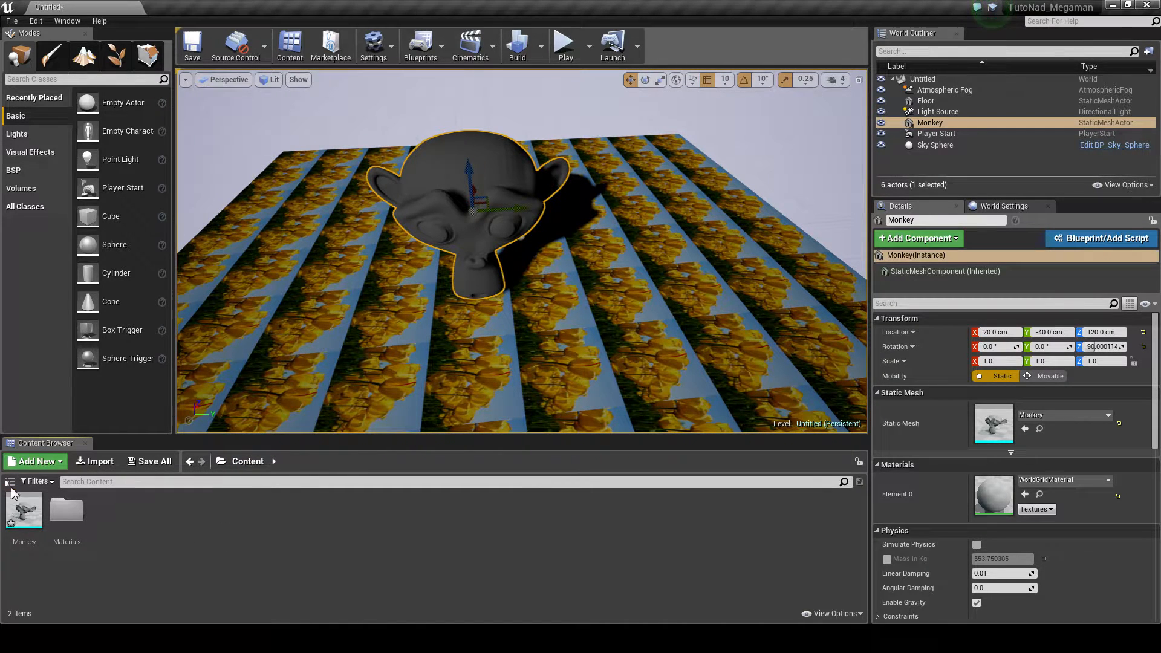
left_click(10, 482)
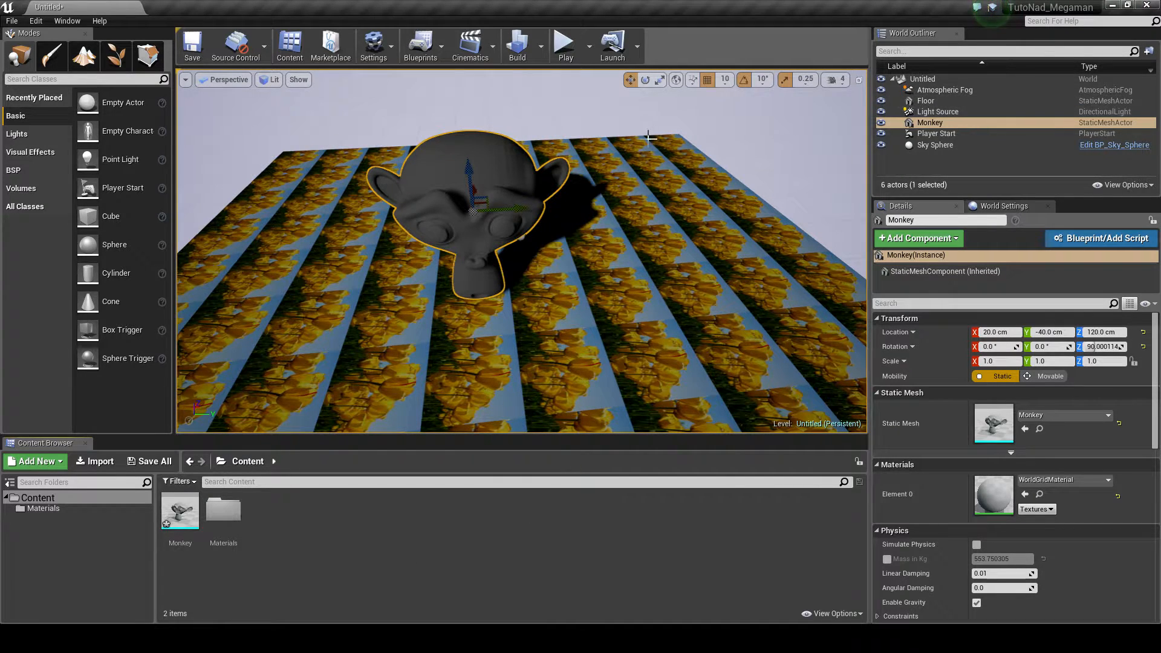
Open the World Settings of the Untitled level and look through its world, game mode, physics and lighting options
right_click_drag(744, 202, 701, 202)
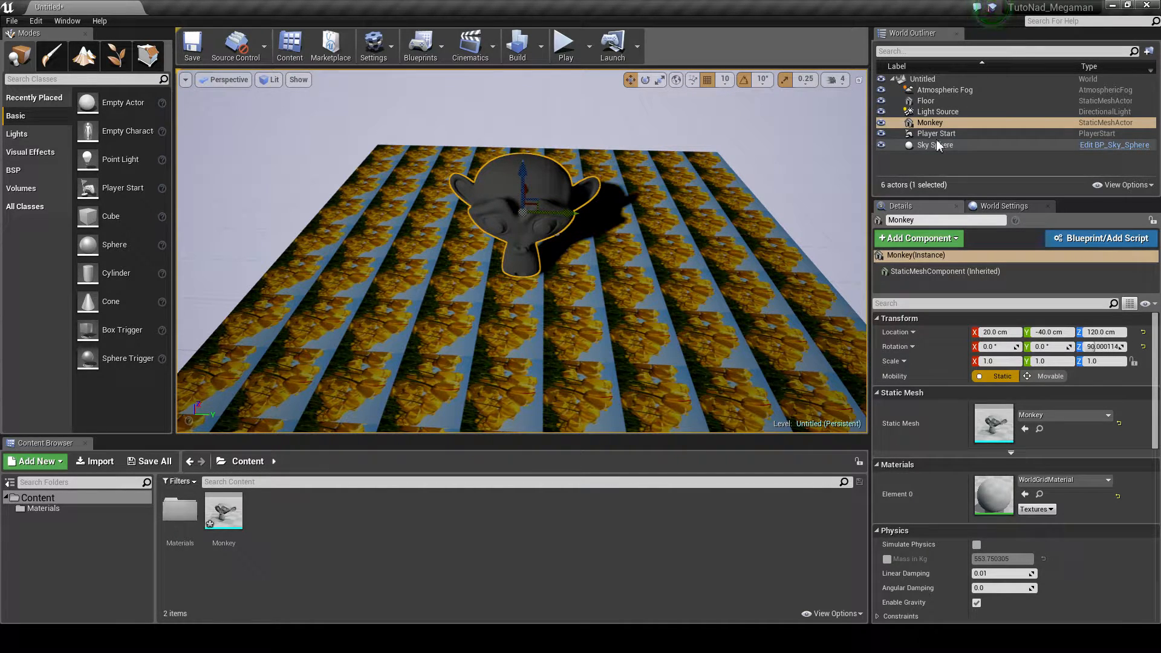
scroll(695, 156, "down", 4)
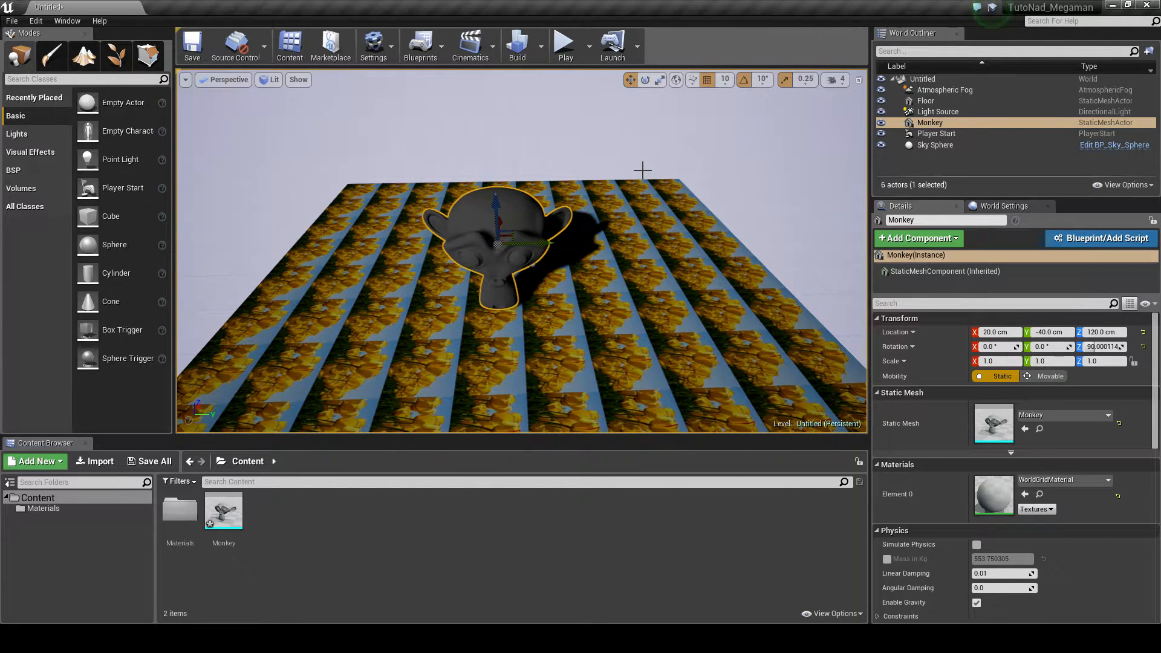
right_click_drag(692, 162, 720, 162)
left_click(953, 83)
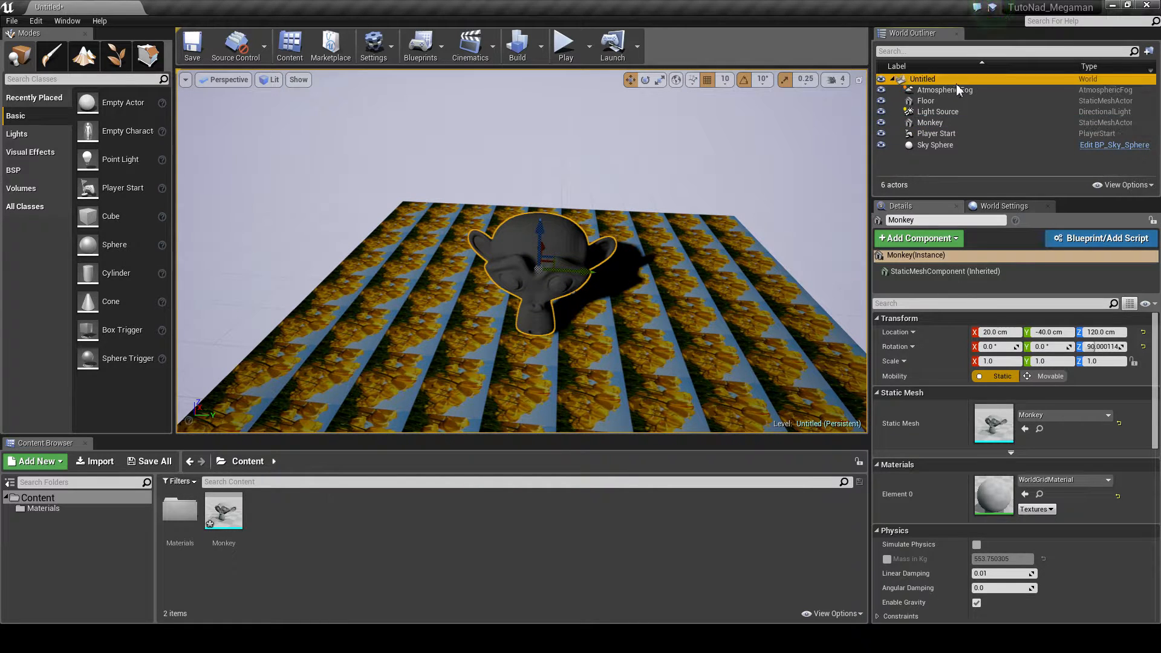
right_click_drag(720, 162, 787, 152)
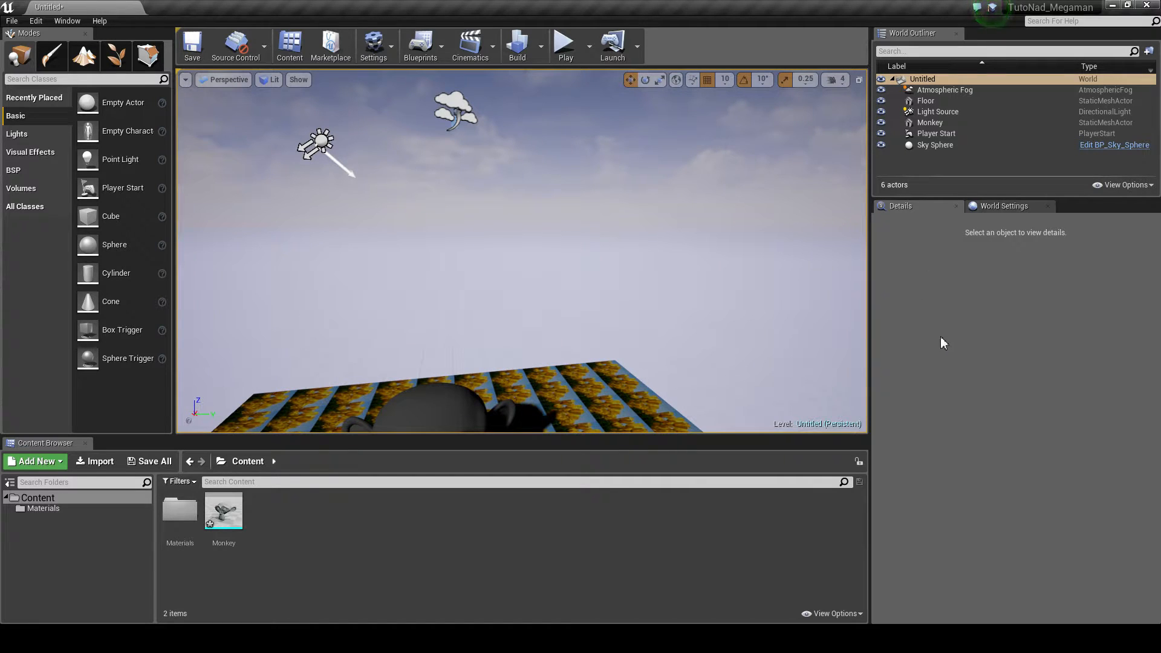
right_click(963, 78)
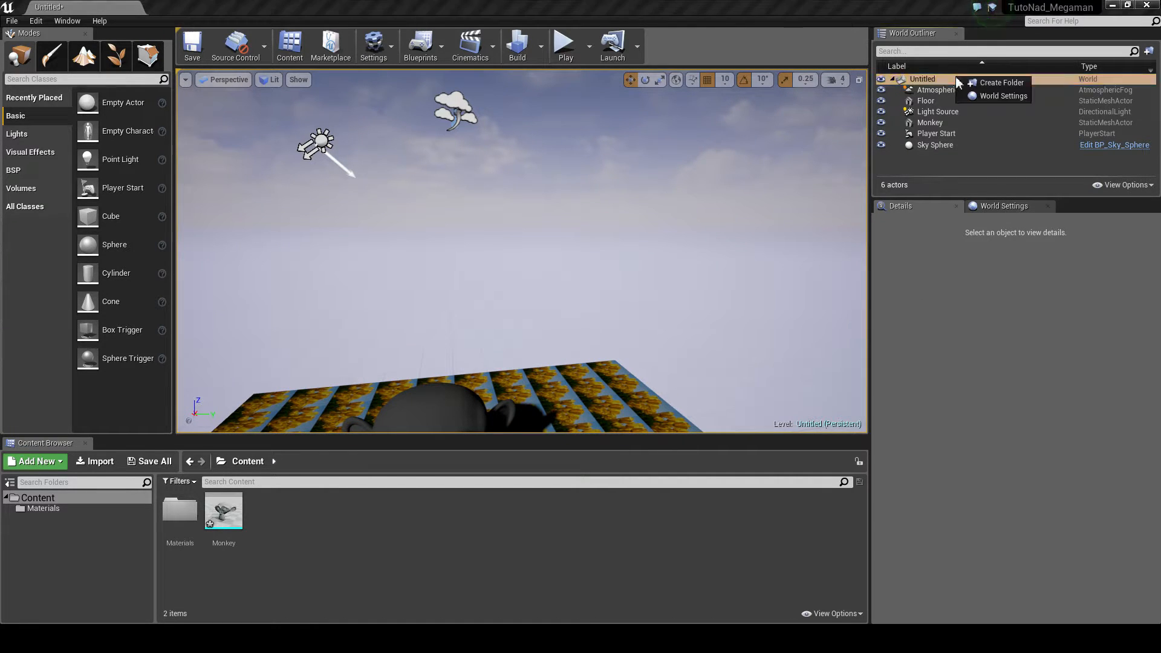
left_click(1005, 96)
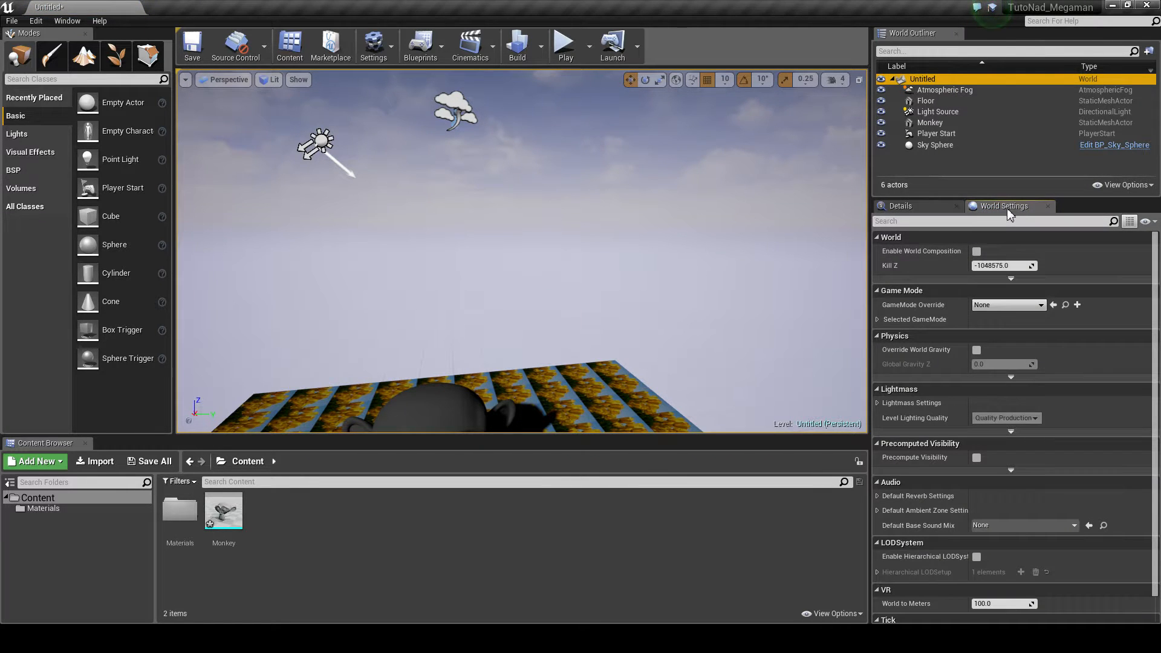
scroll(999, 302, "down", 1)
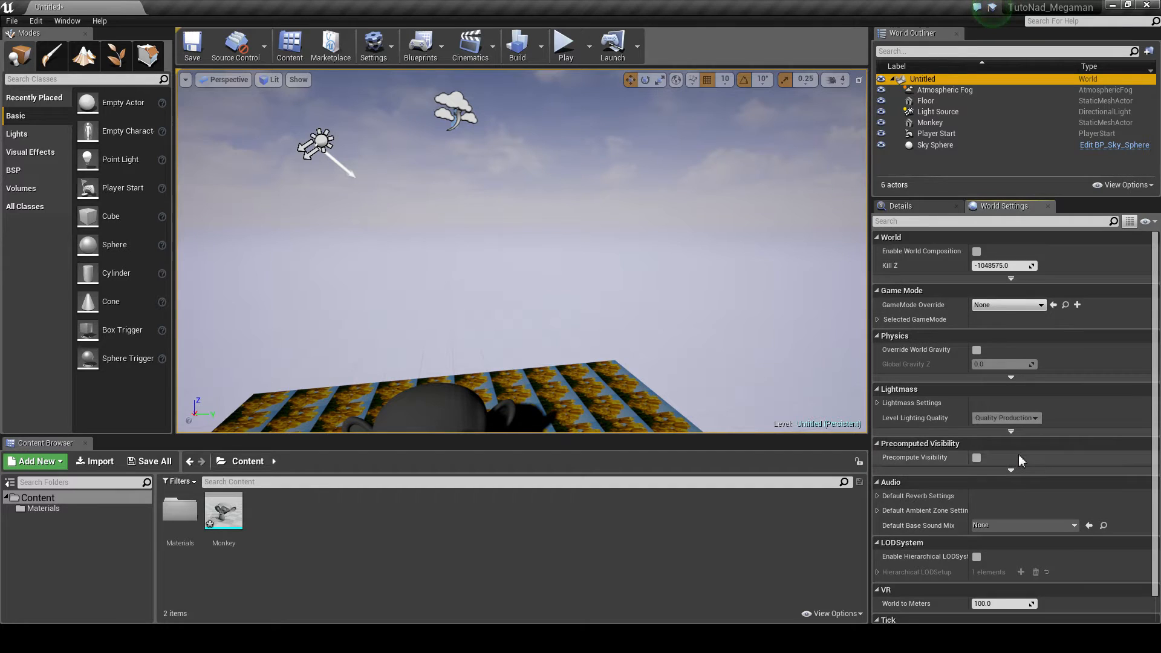
scroll(1022, 451, "up", 1)
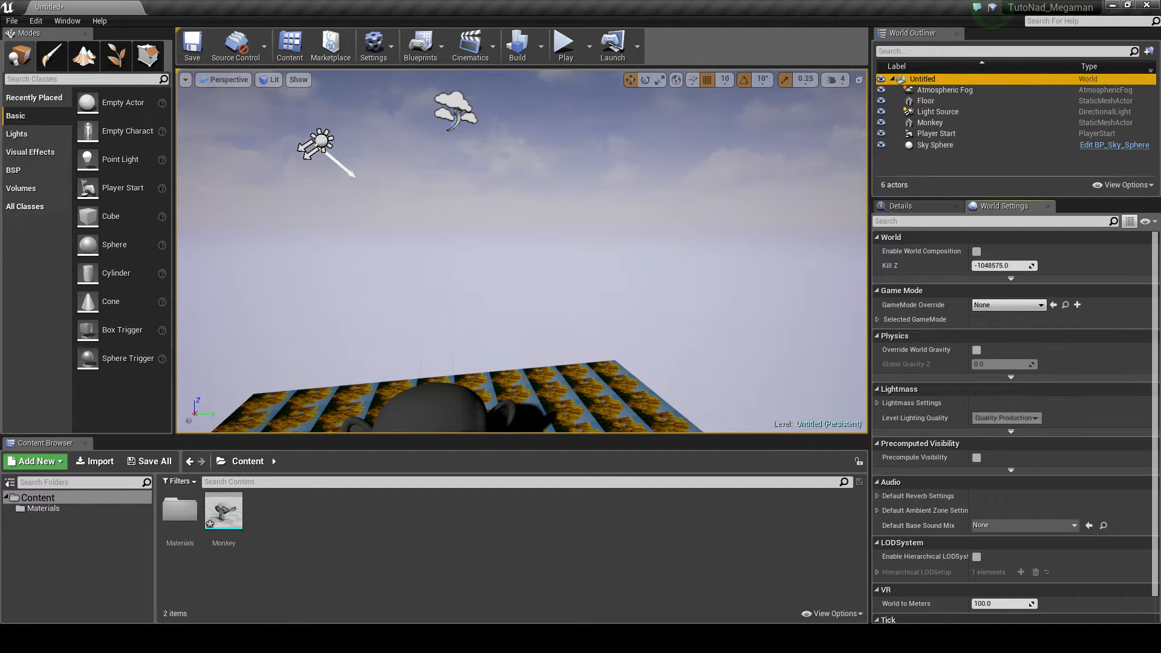
Focus on the Atmospheric Fog actor and raise its Fog Multiplier in the actor's details
left_click(943, 91)
key("f")
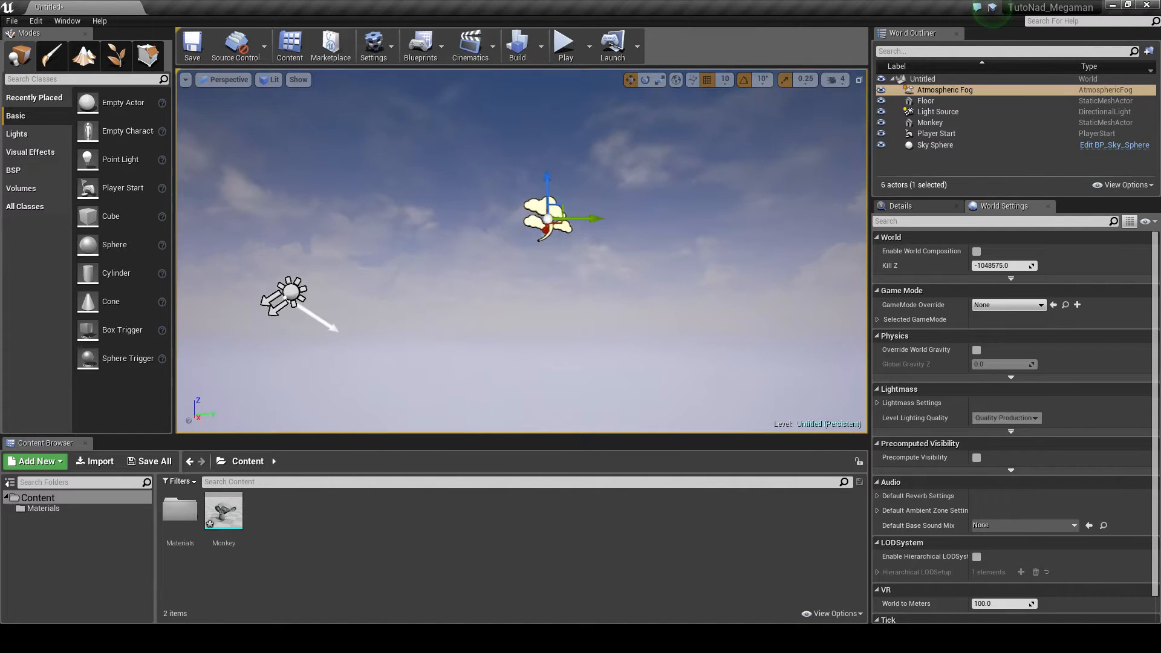
right_click_drag(522, 251, 523, 360)
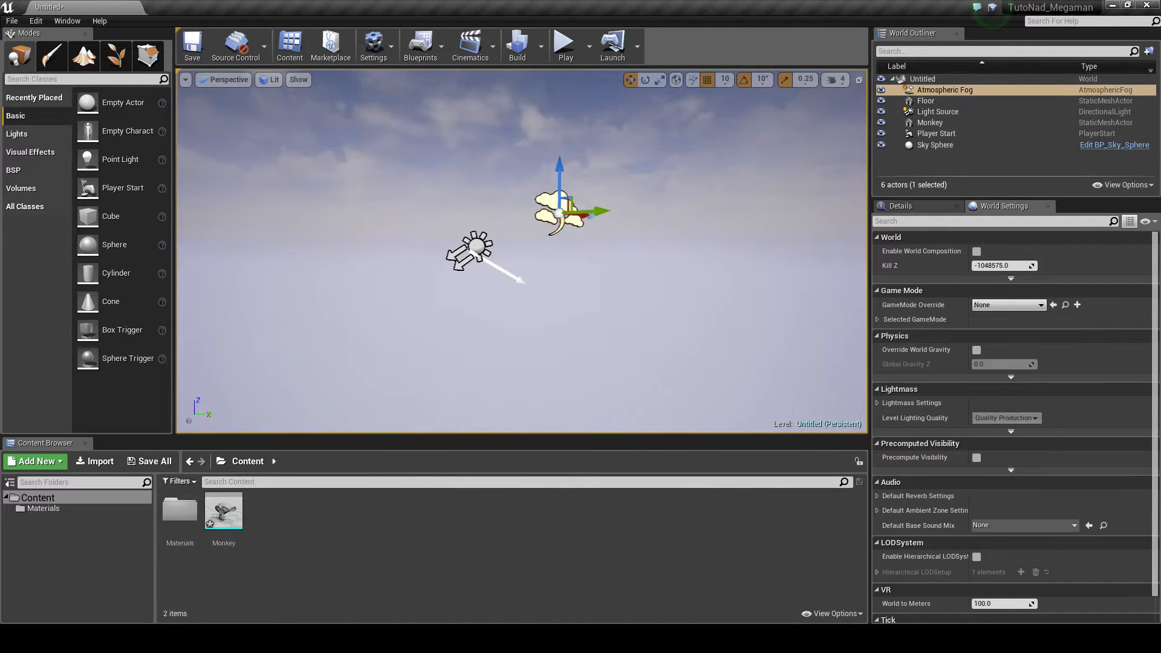
left_click(901, 205)
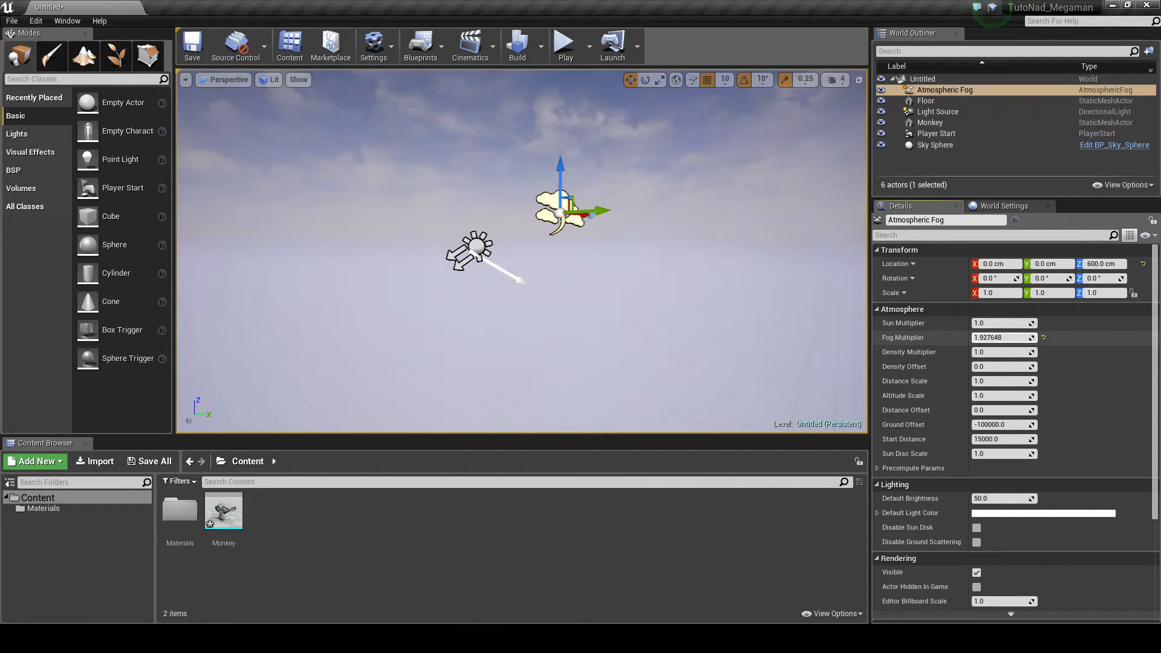
left_click_drag(1001, 338, 1034, 337)
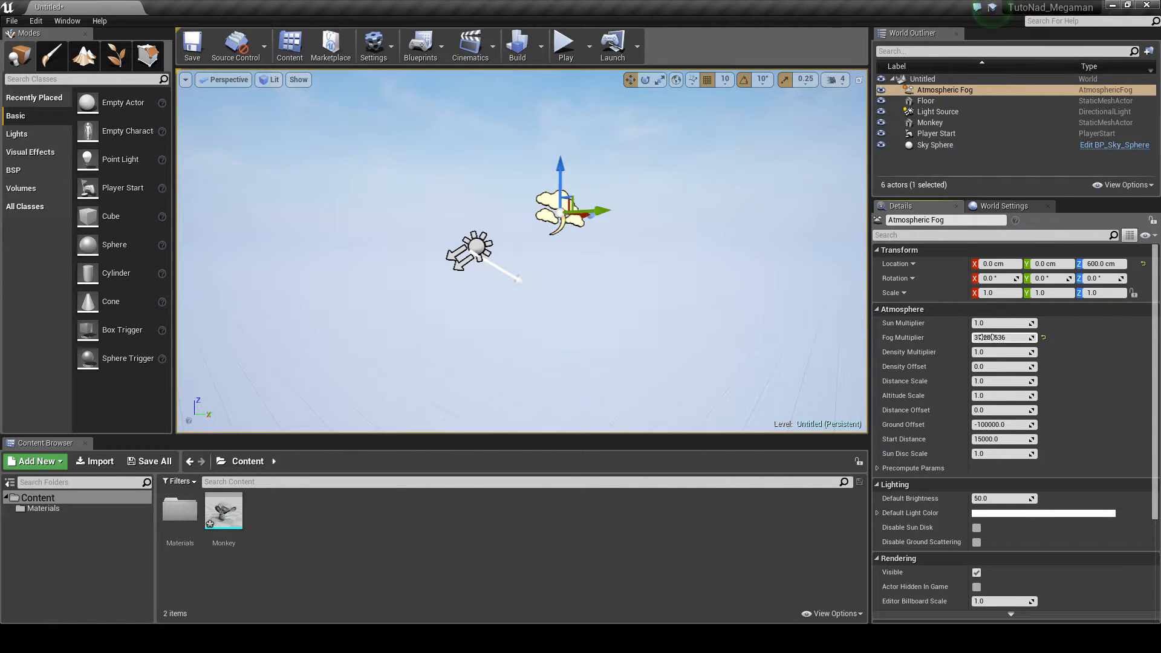
Set the Atmospheric Fog's Fog Multiplier to about 59.65 and view the floor through the fog
left_click_drag(992, 338, 1020, 338)
right_click_drag(835, 323, 773, 288)
key("s")
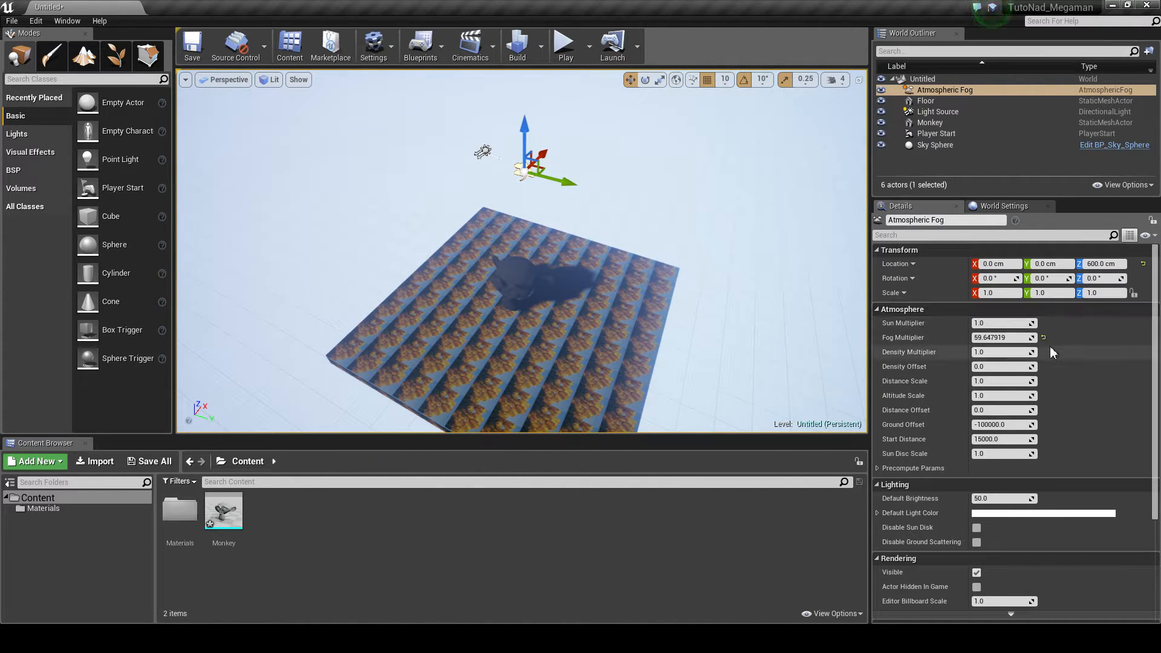
Hide and show the Atmospheric Fog actor repeatedly to compare the level with and without fog, leaving it shown
left_click(882, 90)
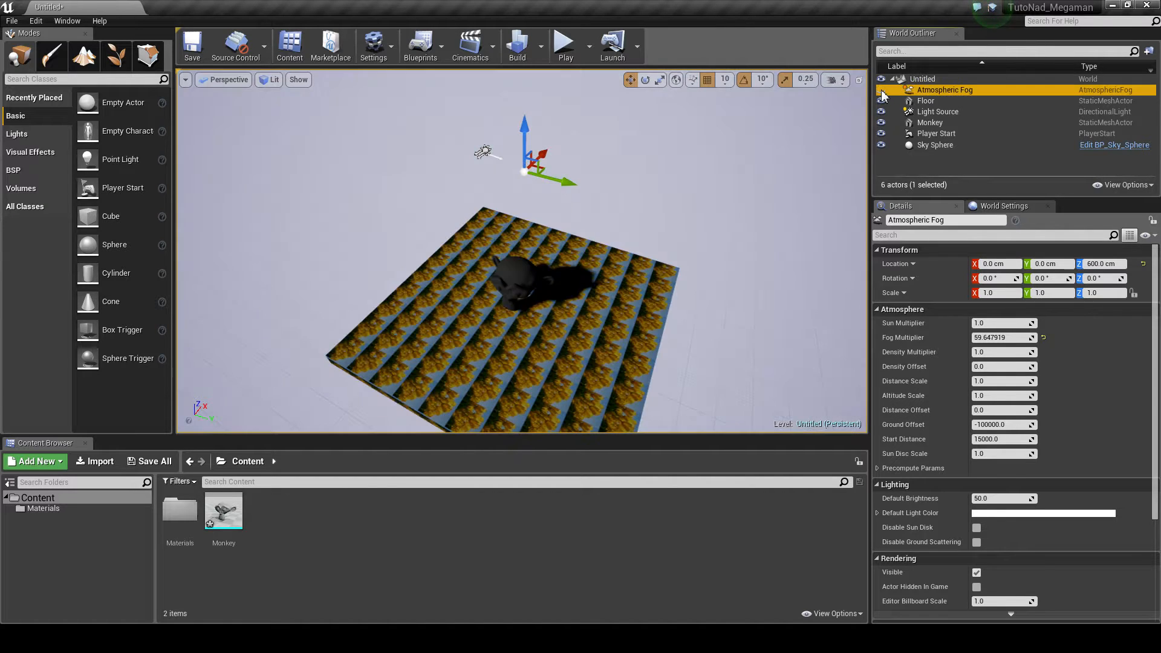
left_click(881, 90)
left_click(881, 90)
left_click(881, 91)
left_click(881, 90)
left_click(882, 90)
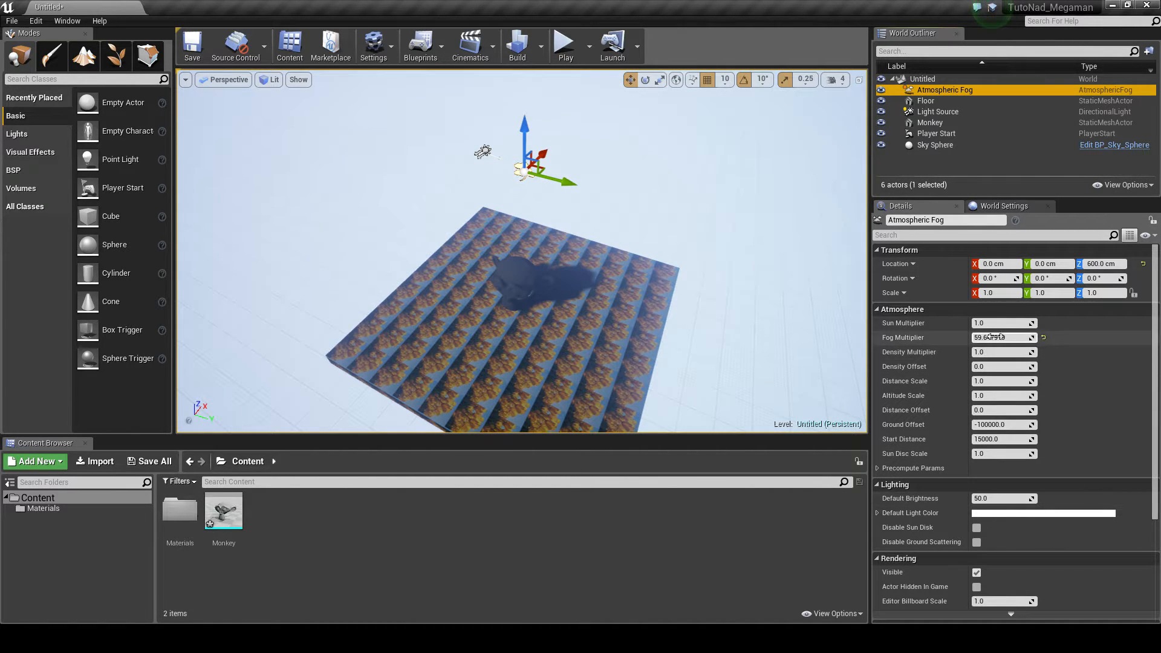
Raise the Atmospheric Fog's Fog Multiplier to about 165 and reset it to its default of 1.0
left_click_drag(988, 339, 1047, 344)
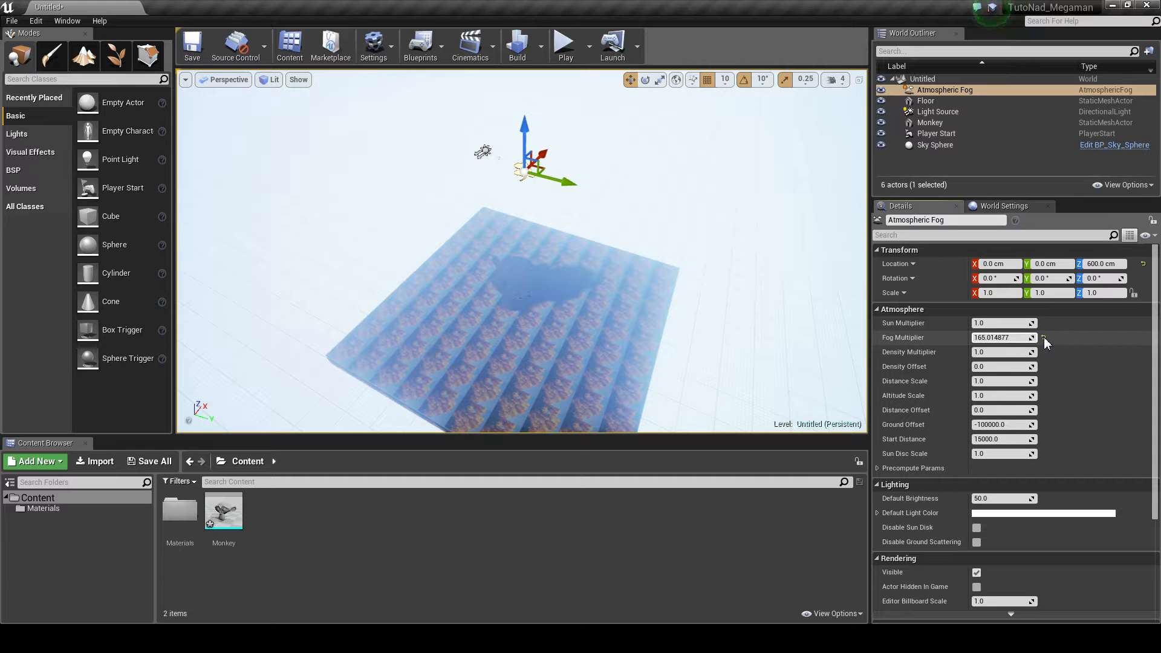
left_click(1044, 338)
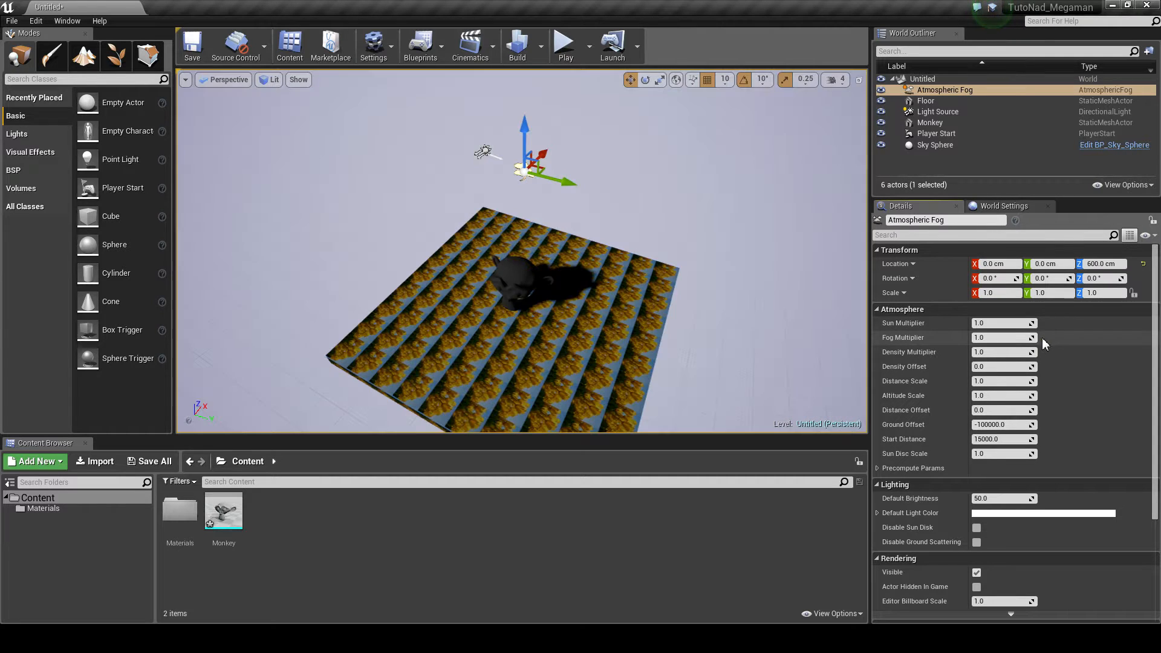
Select the Monkey in the level, scale it uniformly to 2.75 and undo the scaling
right_click_drag(669, 254, 734, 304)
key("w")
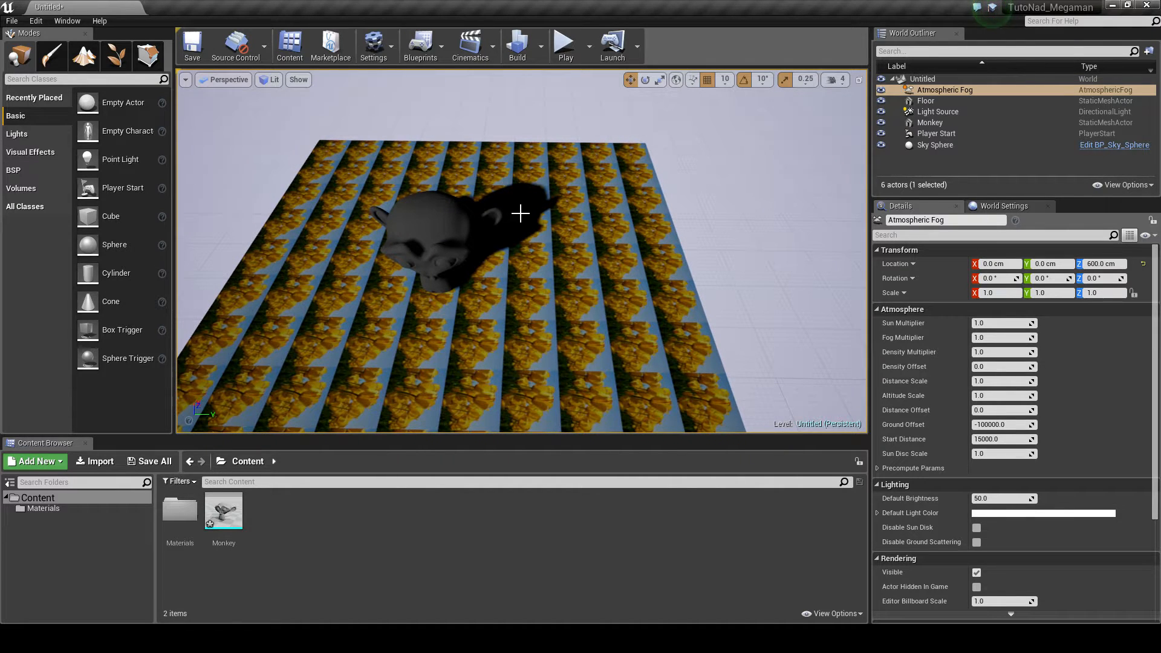
left_click(435, 243)
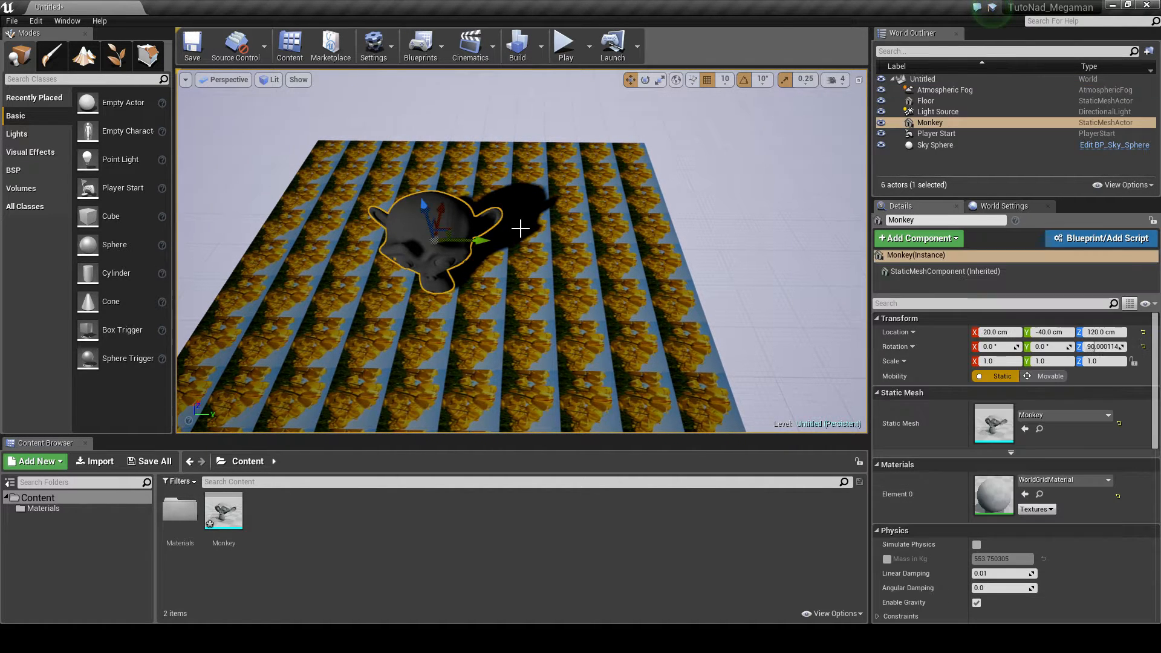
right_click_drag(560, 238, 545, 243)
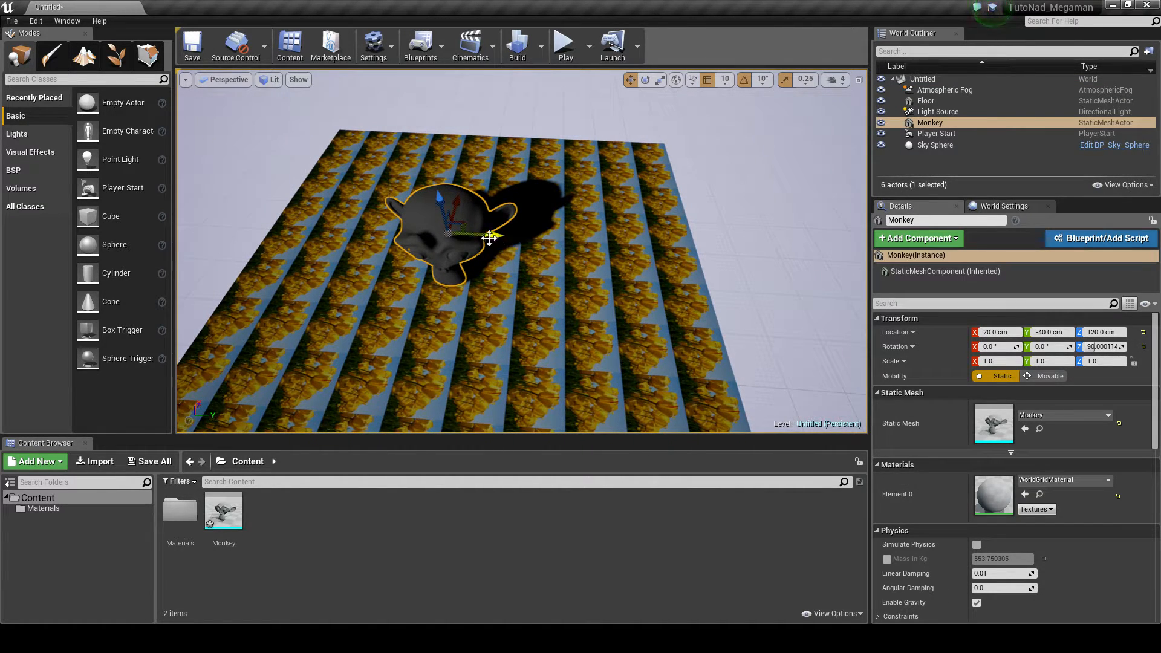
key("e")
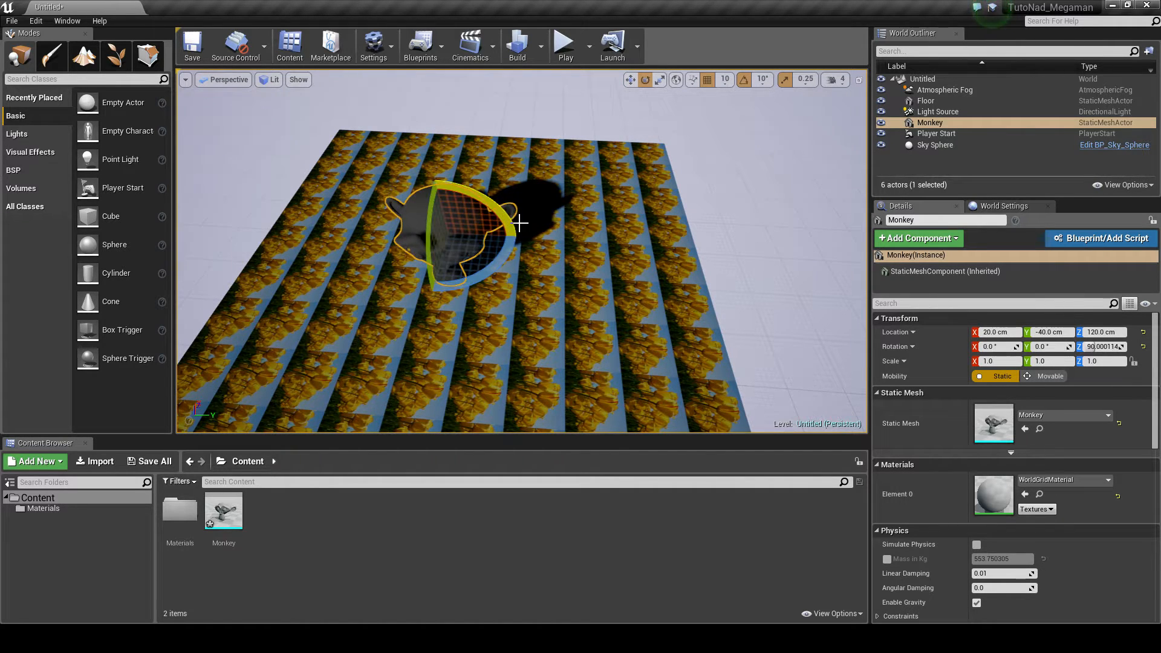
key("r")
left_click_drag(446, 234, 484, 203)
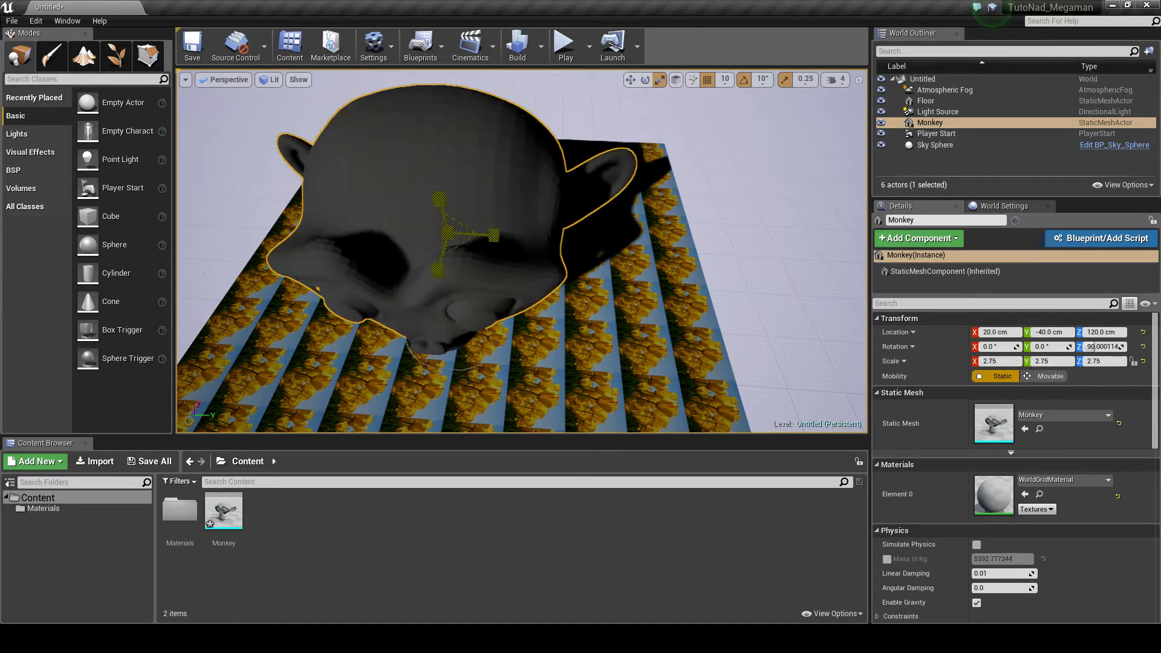
key("ctrl+z")
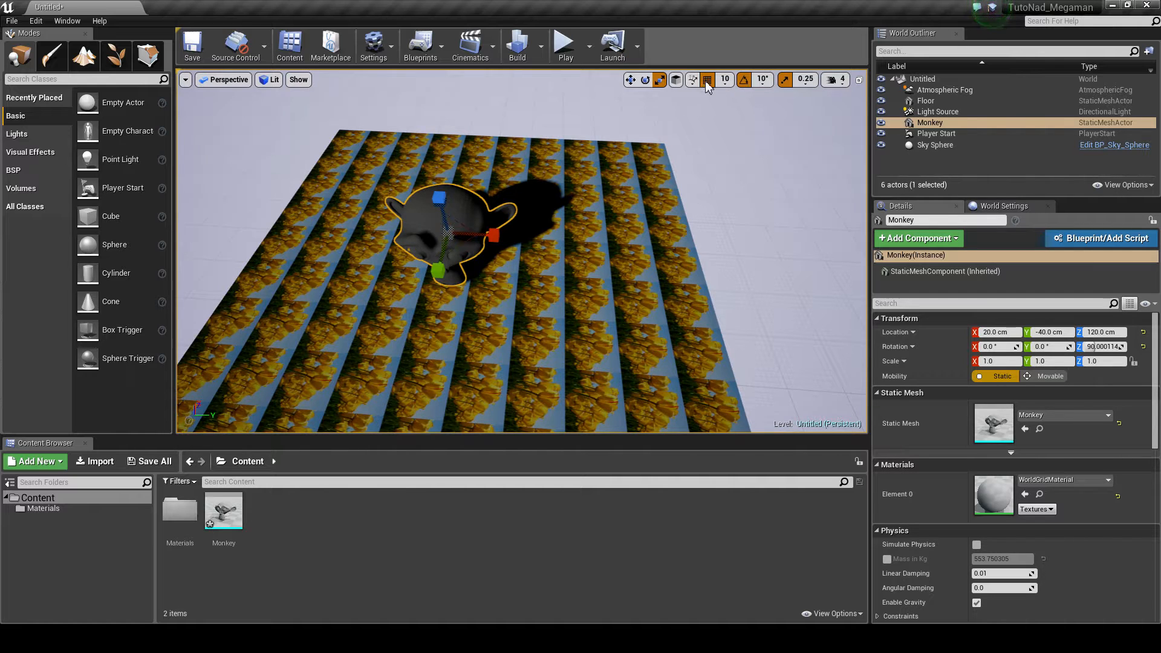
Move the Monkey along the Y axis in 10-unit grid steps to Y 70 cm
key("w")
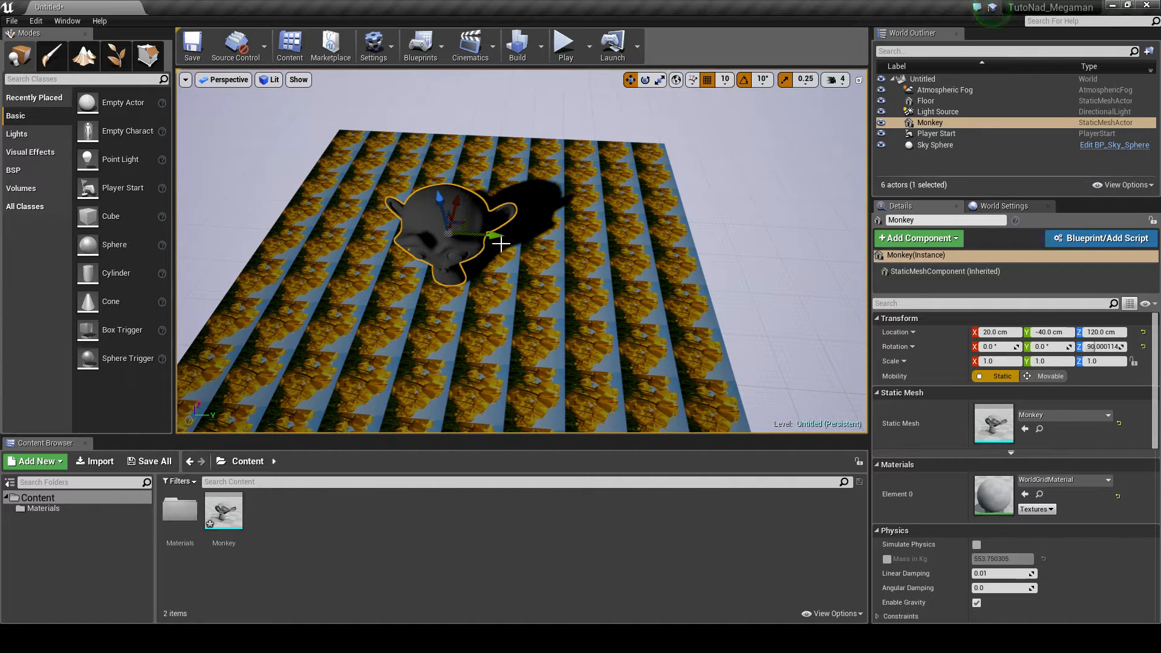
left_click_drag(494, 234, 464, 226)
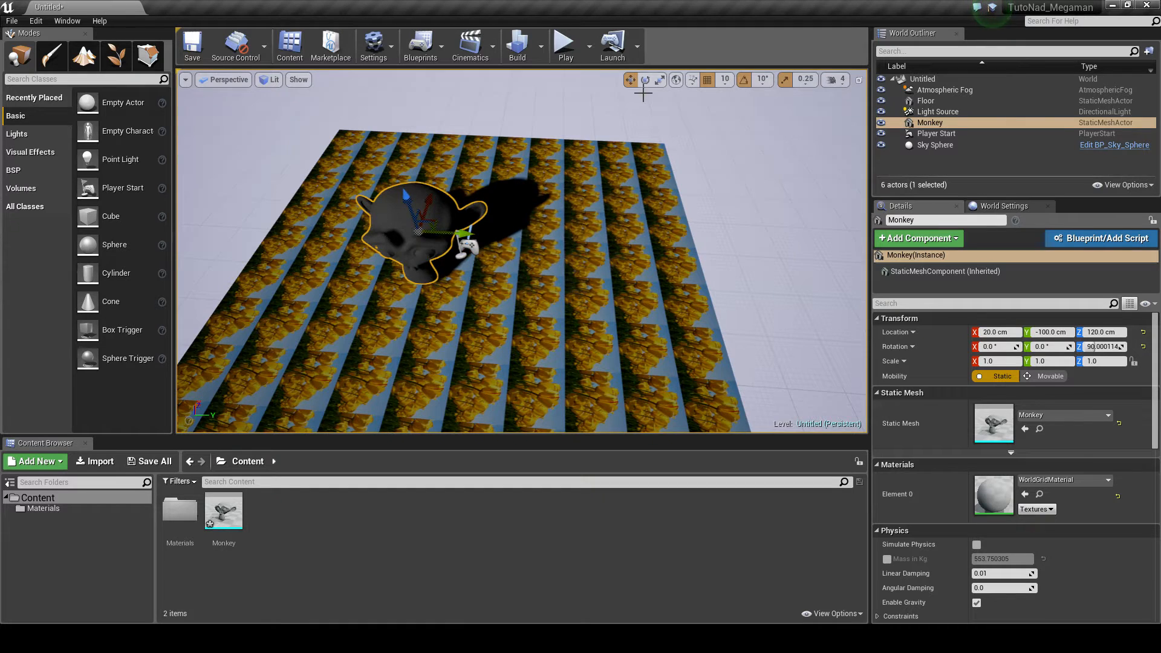
key("ctrl+z")
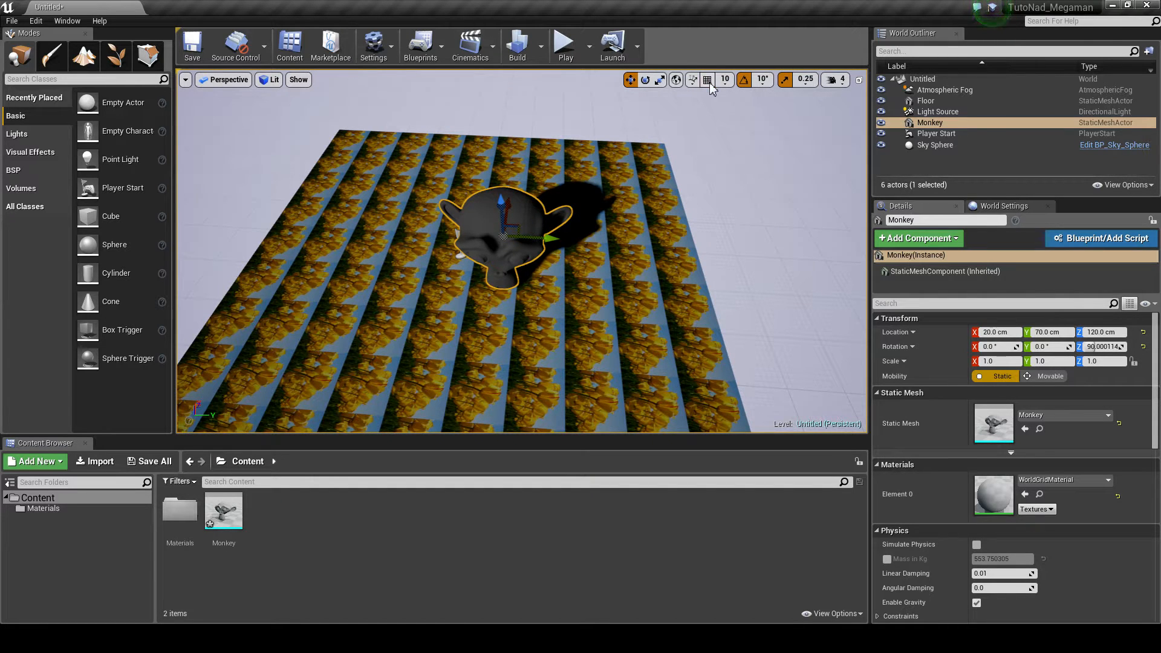
Try moving the Monkey freely along Y with grid snapping off, undo the move and re-enable grid snapping
left_click_drag(554, 241, 518, 221)
key("ctrl+z")
left_click(707, 80)
Set the position snap size to 100, try moving the Monkey along Y, and restore the snap size to 10
left_click(725, 79)
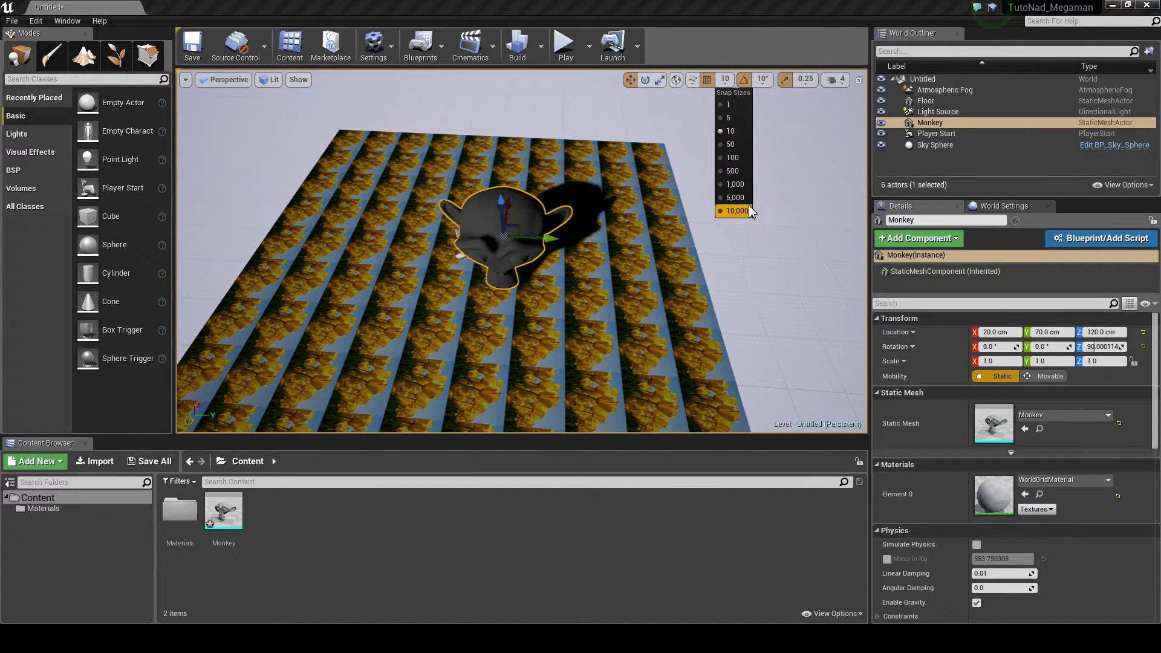
left_click(741, 157)
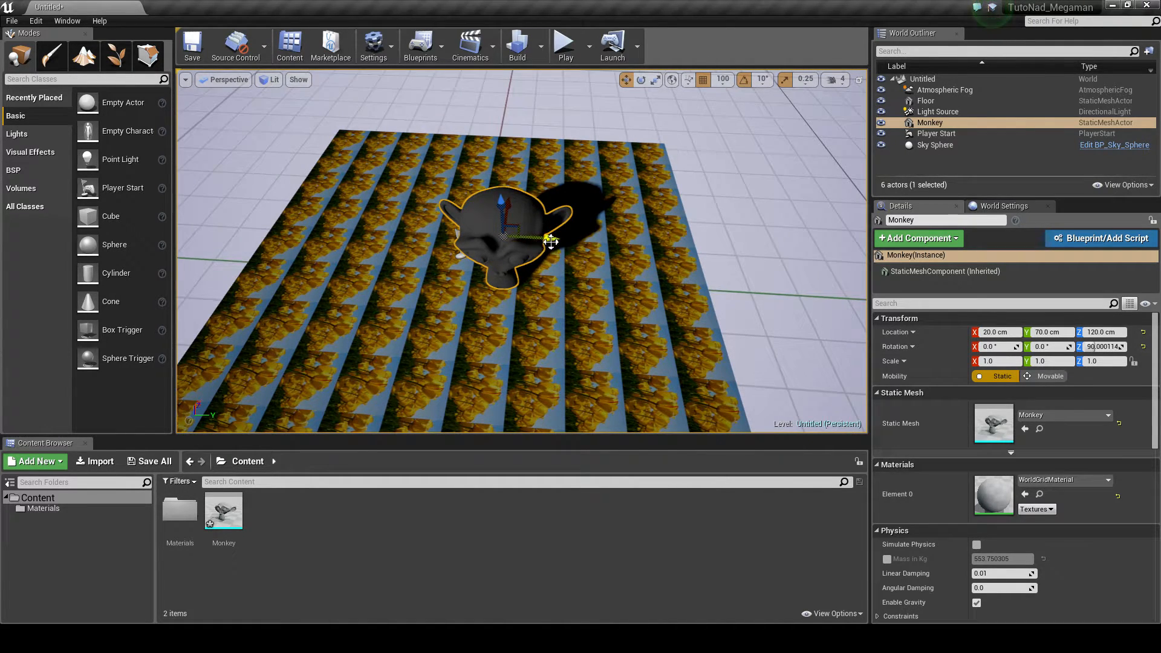
mouse_move(550, 242)
left_mouse_down()
mouse_move(829, 242)
mouse_move(284, 216)
mouse_move(780, 229)
mouse_move(421, 225)
mouse_move(562, 226)
left_mouse_up()
left_click(723, 79)
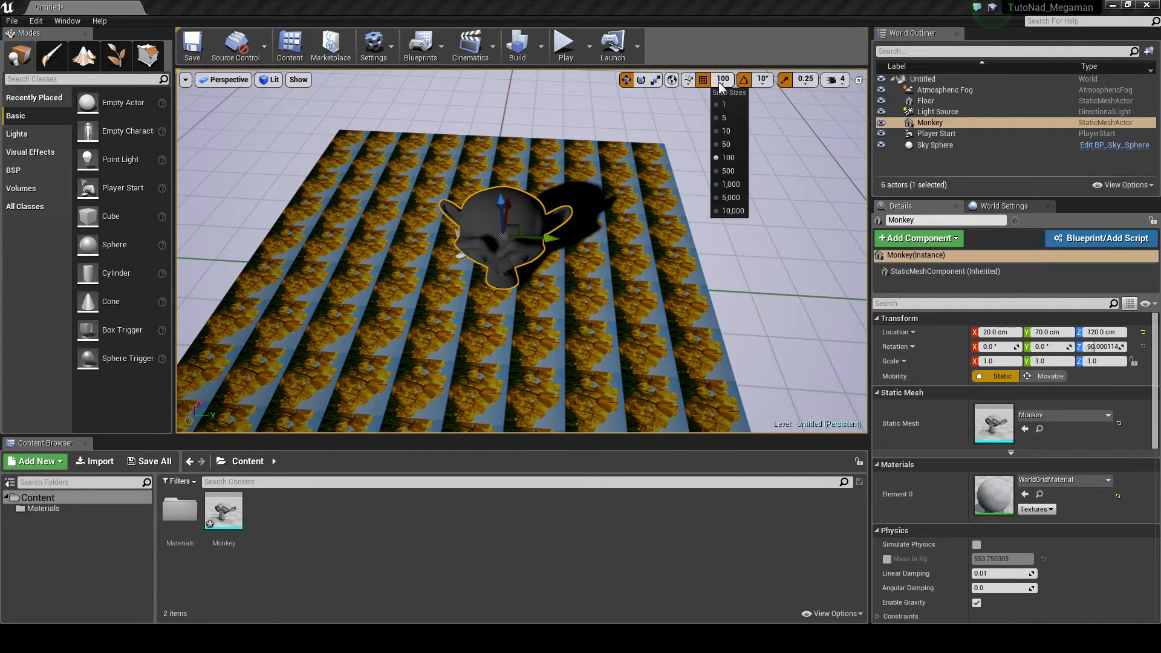
left_click(733, 132)
Compare the World Settings with the selected actor's details and show the Atmospheric Fog's properties
right_click_drag(716, 142, 698, 126)
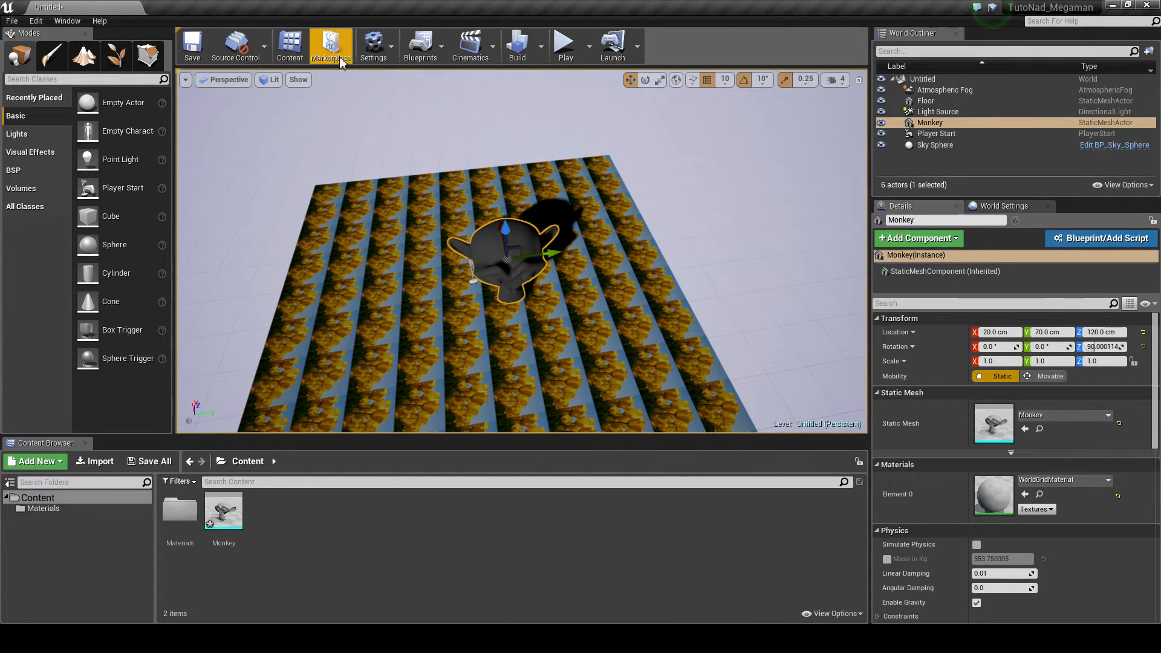
left_click(1024, 207)
left_click(914, 206)
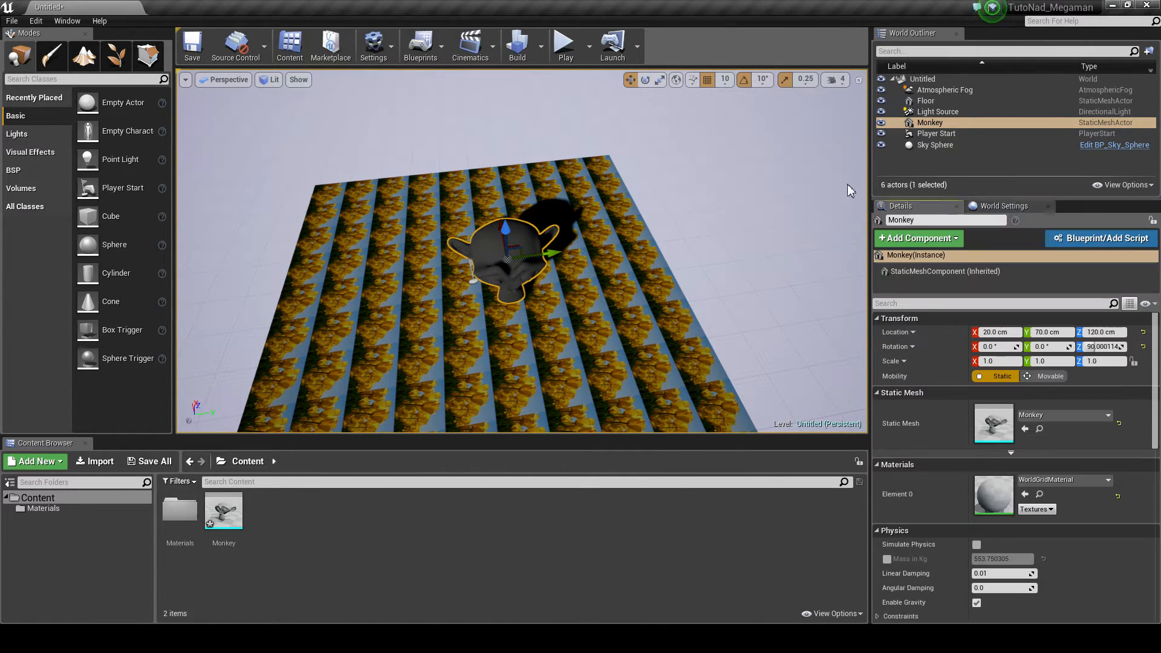
left_click(953, 90)
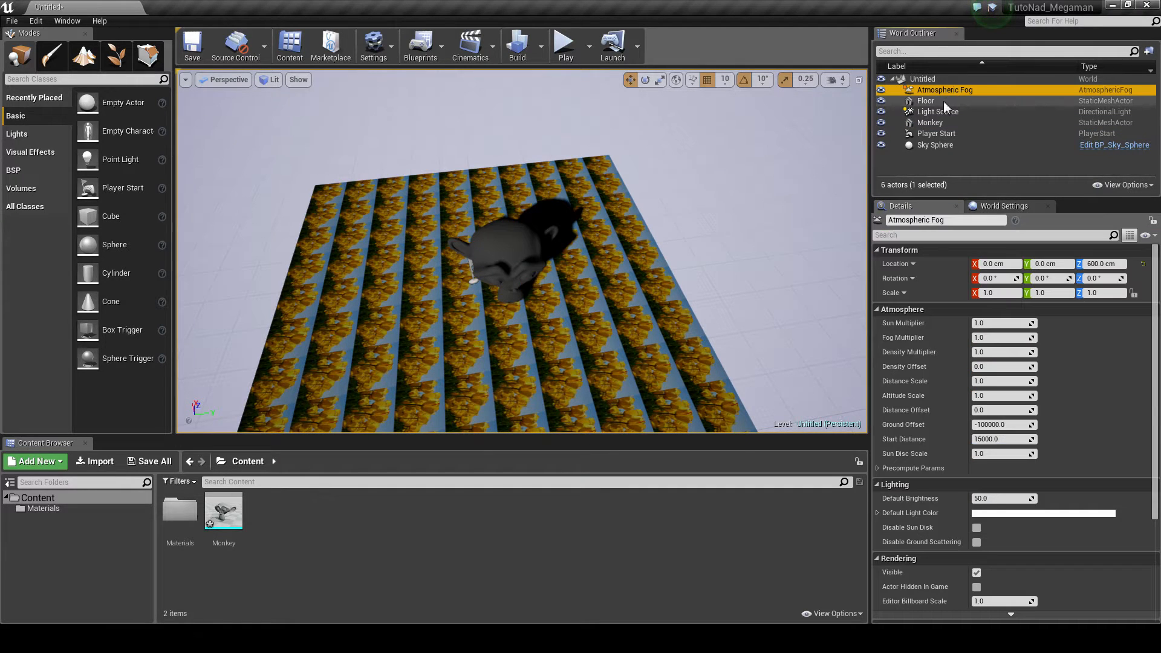
Focus on the Floor actor and look through its transform, mesh, material, physics, collision, lighting and rendering properties
left_click(946, 102)
key("f")
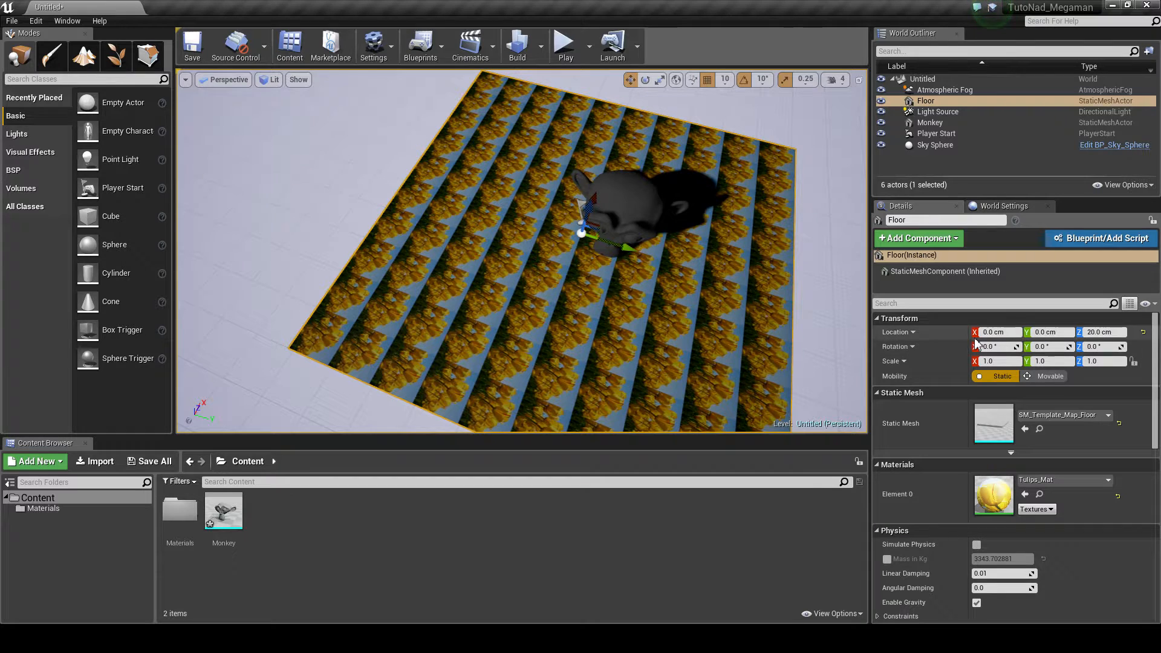
scroll(1016, 387, "down", 2)
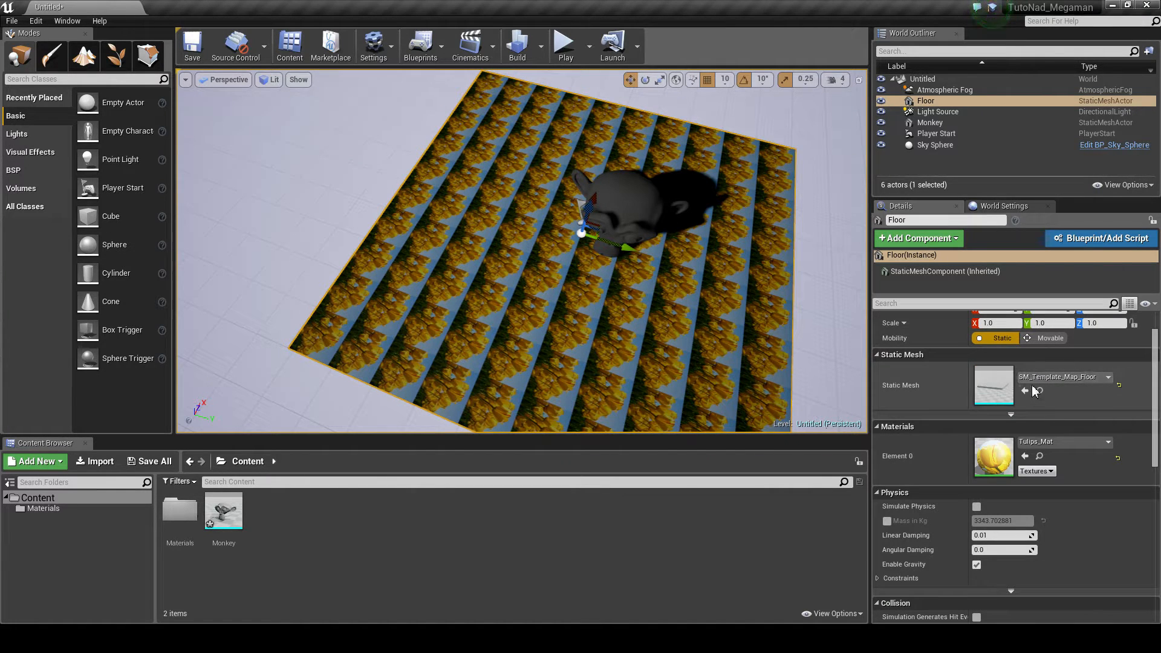
scroll(1036, 391, "down", 5)
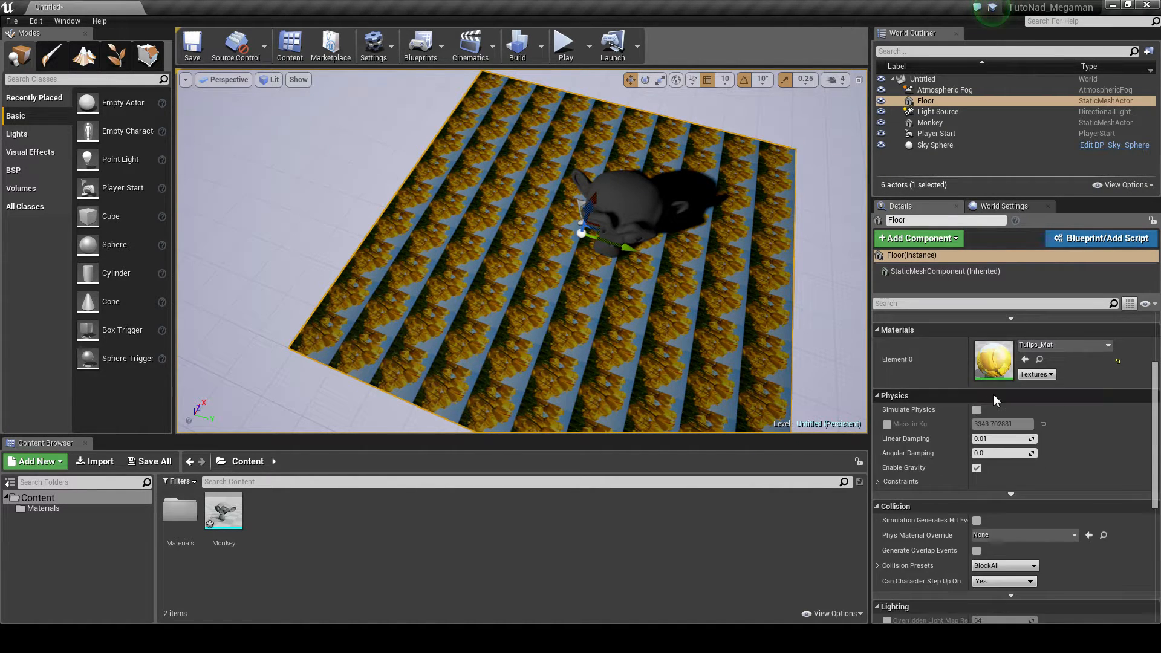
scroll(994, 400, "down", 5)
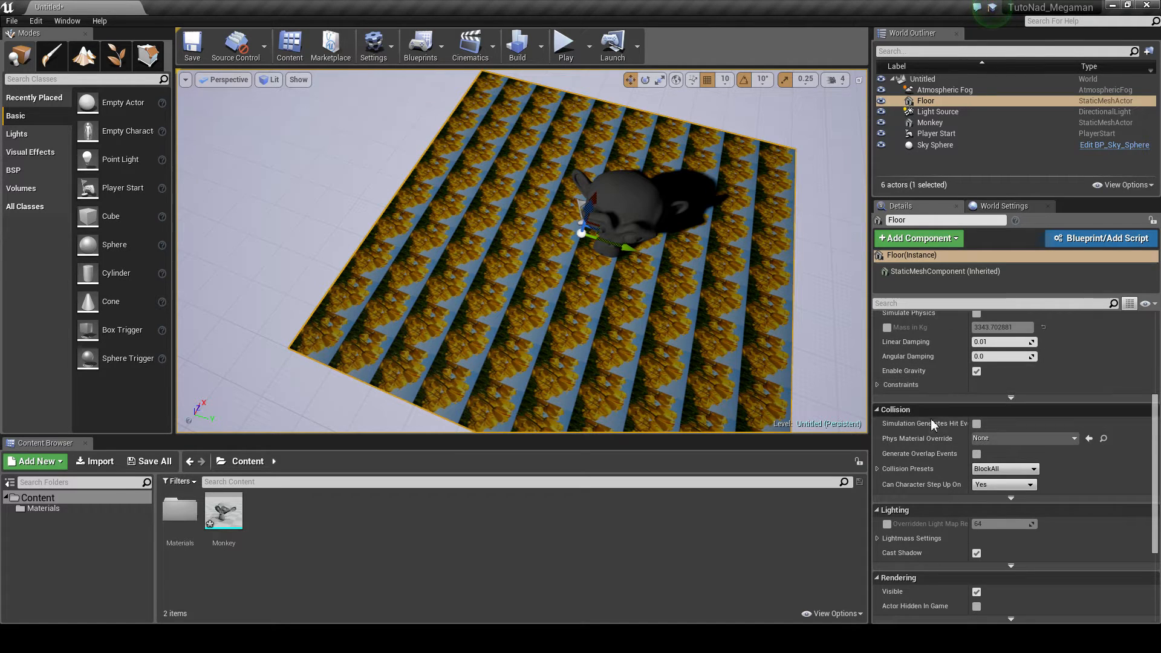
scroll(932, 426, "down", 7)
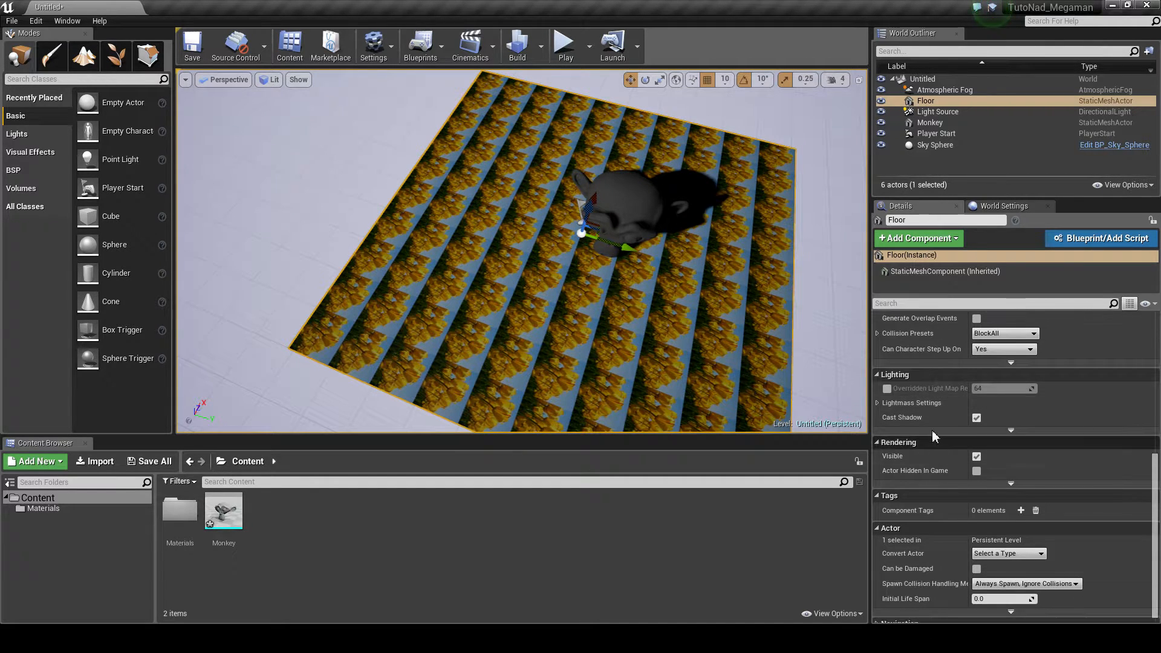
scroll(943, 459, "up", 12)
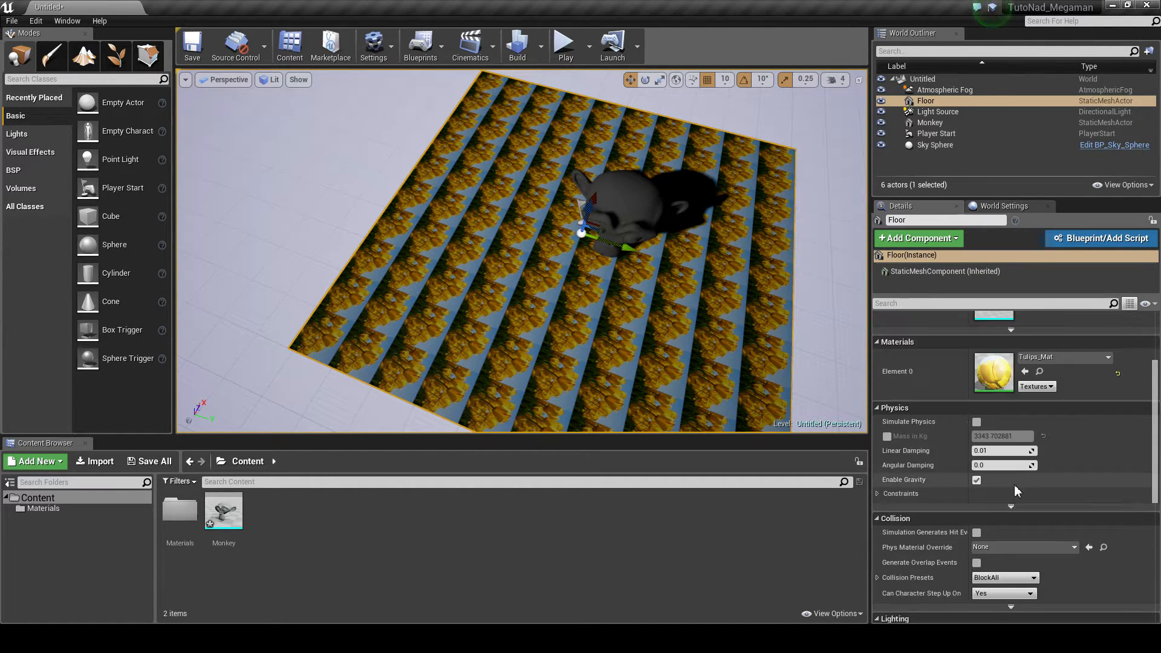
scroll(1016, 489, "up", 6)
Focus on the Light Source actor, bring the floor and Monkey into view, and try rotating the light
right_click_drag(556, 180, 605, 193)
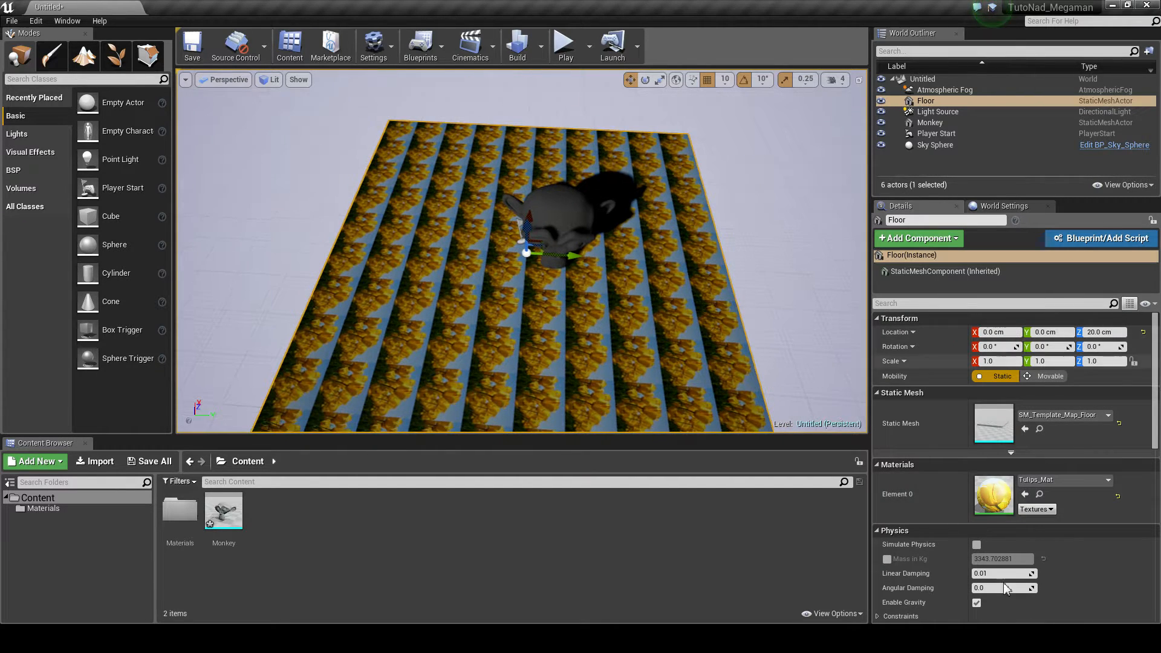
left_click(938, 111)
key("f")
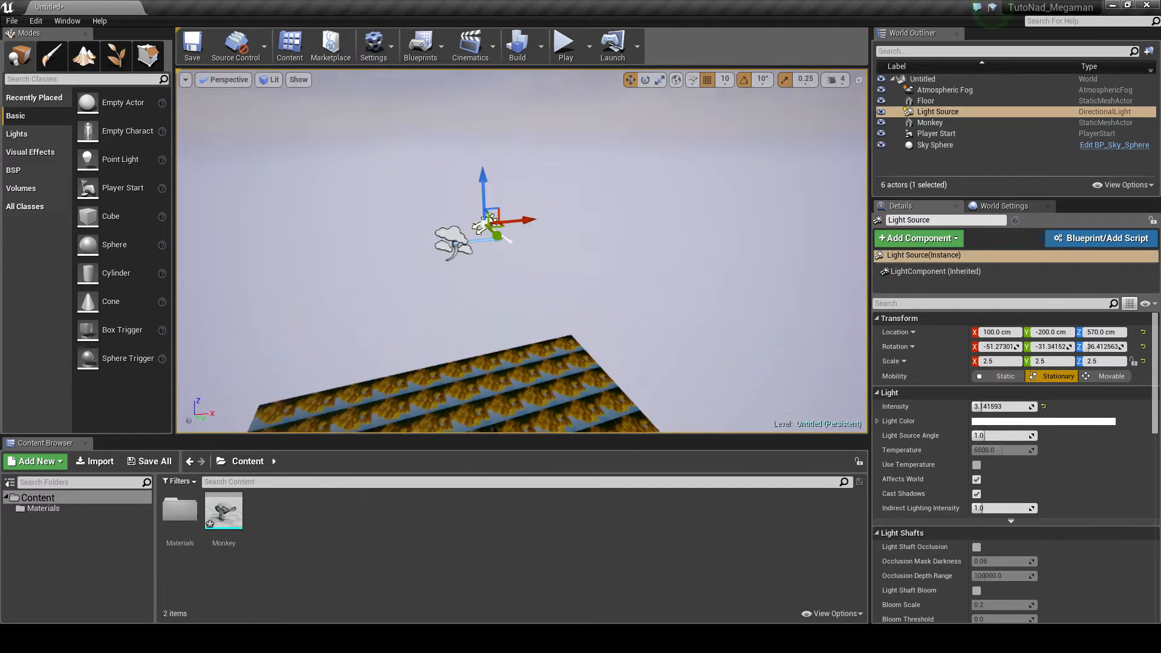
right_click_drag(522, 251, 629, 296)
right_click_drag(555, 264, 568, 305)
key("e")
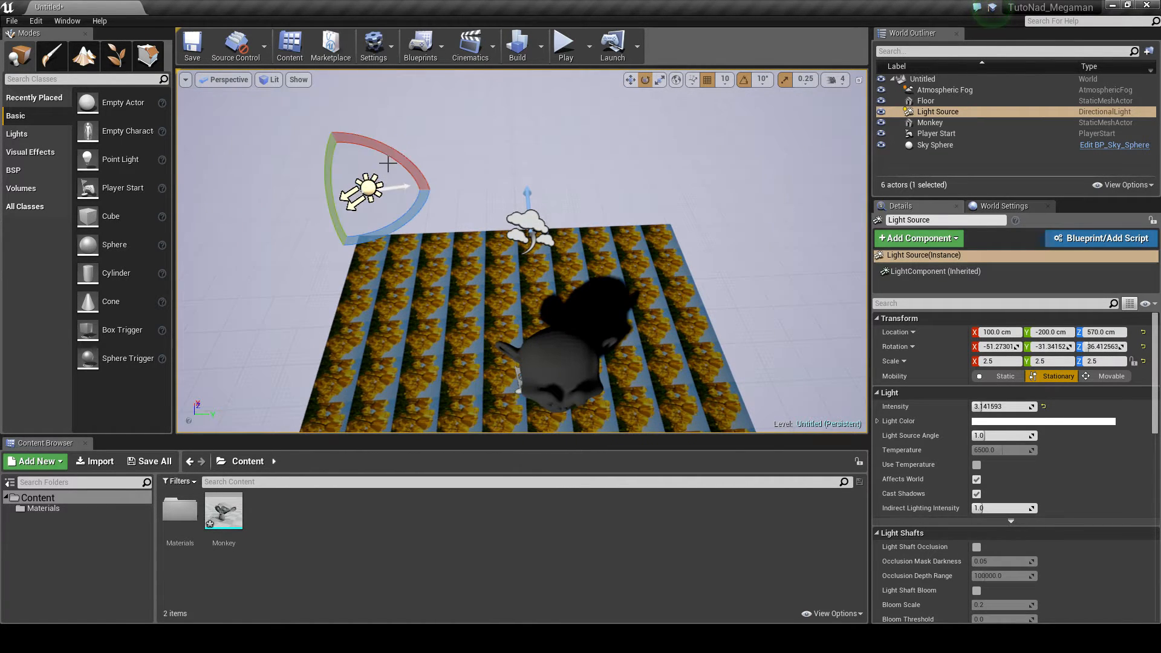
left_click_drag(389, 156, 320, 117)
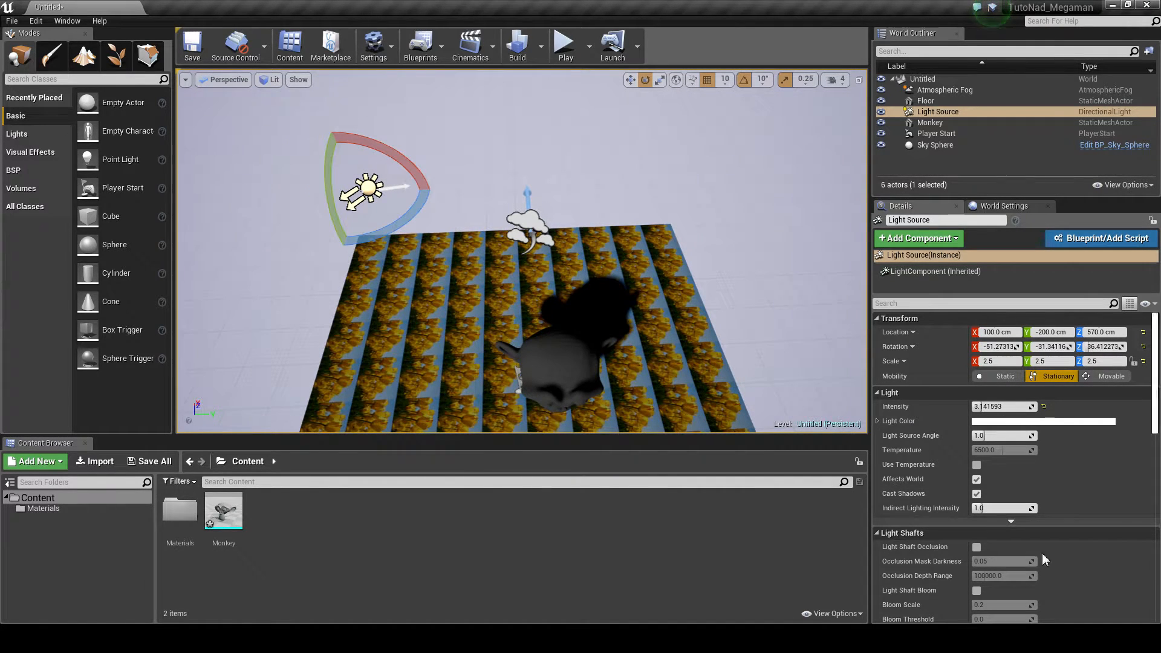
Set the Light Source's Intensity to about 13.39 and its Light Color to a pale pink (hex sRGB FFF0F9FF)
mouse_move(1002, 407)
left_mouse_down()
mouse_move(1035, 407)
mouse_move(994, 407)
mouse_move(1028, 406)
mouse_move(1002, 427)
left_mouse_up()
left_click(1011, 422)
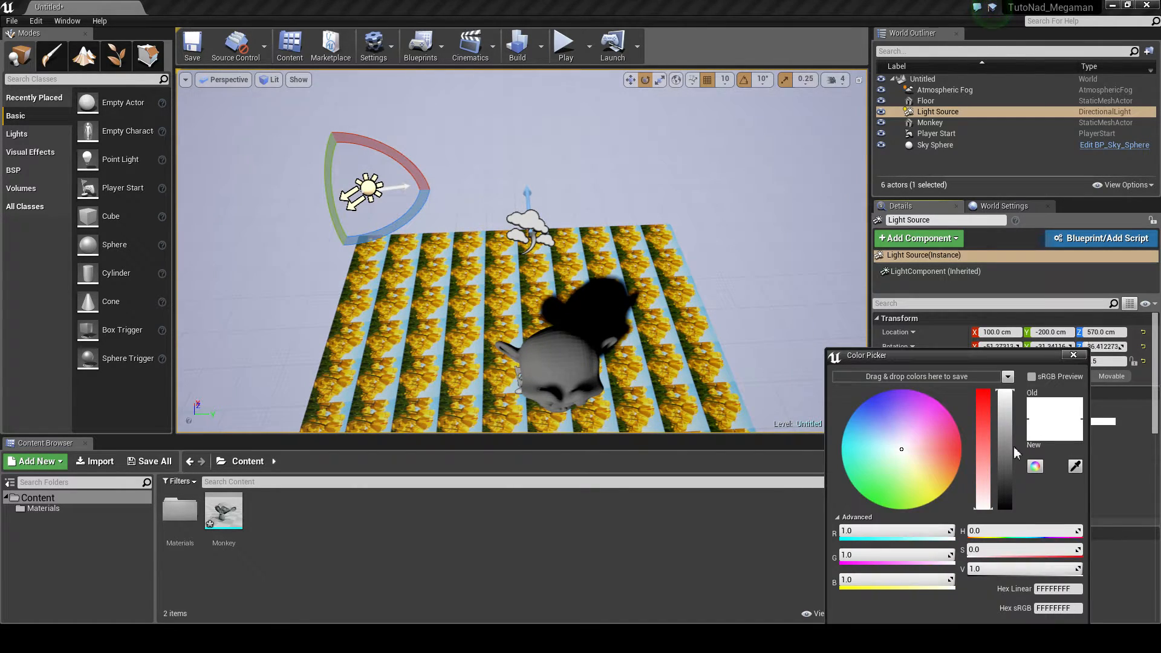
mouse_move(904, 453)
left_mouse_down()
mouse_move(876, 399)
mouse_move(937, 435)
mouse_move(924, 462)
mouse_move(923, 373)
mouse_move(898, 434)
mouse_move(908, 445)
left_mouse_up()
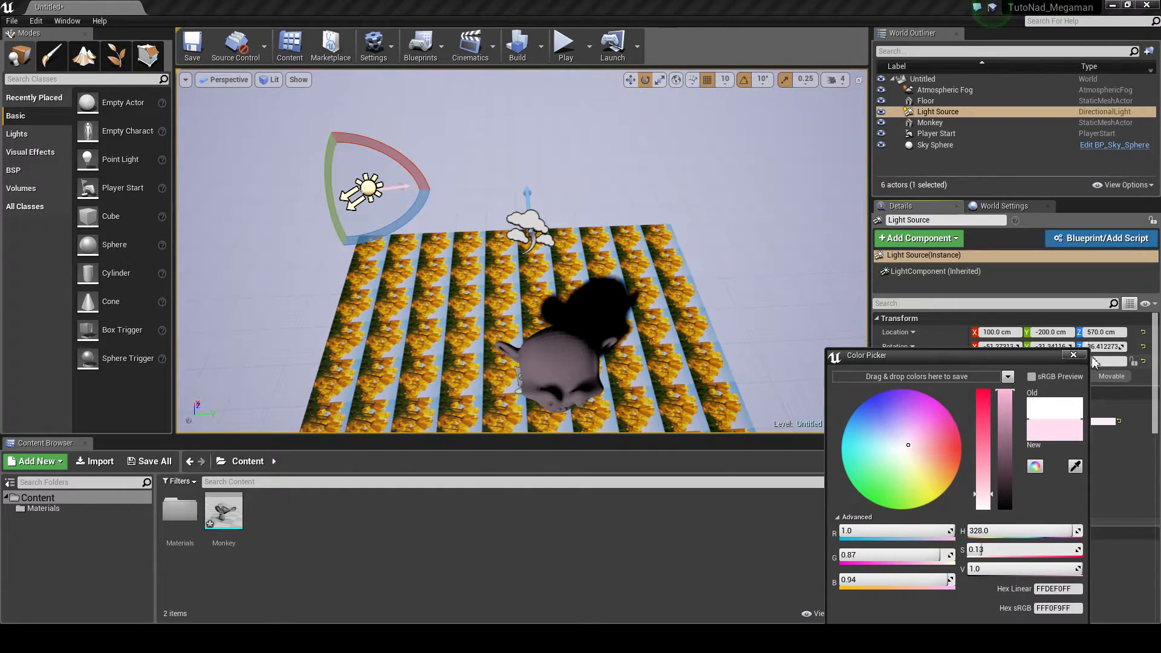
left_click(1074, 355)
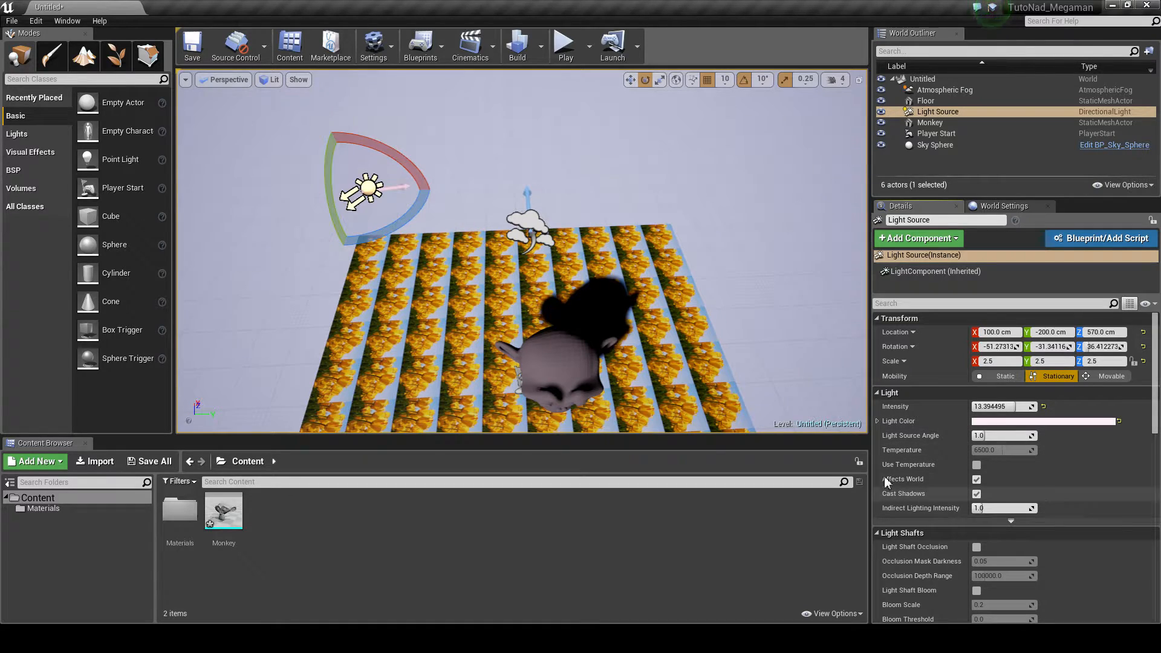
Focus on the Monkey, and move the Player Start away from it to -280 cm on the Y axis
double_click(930, 123)
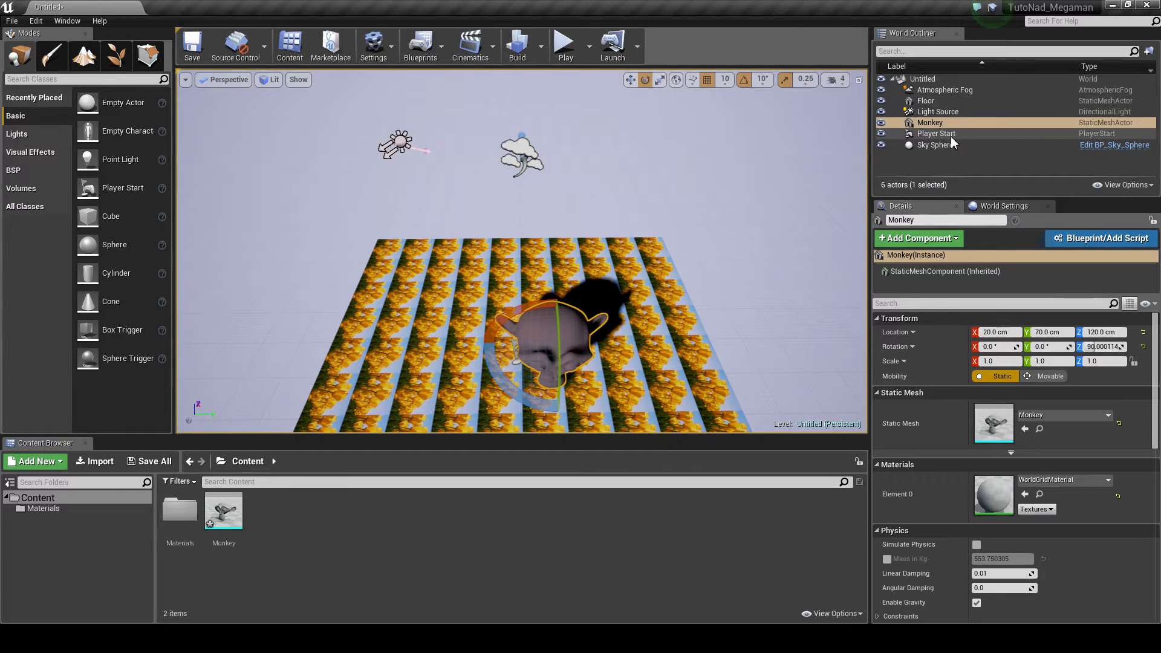
left_click(943, 133)
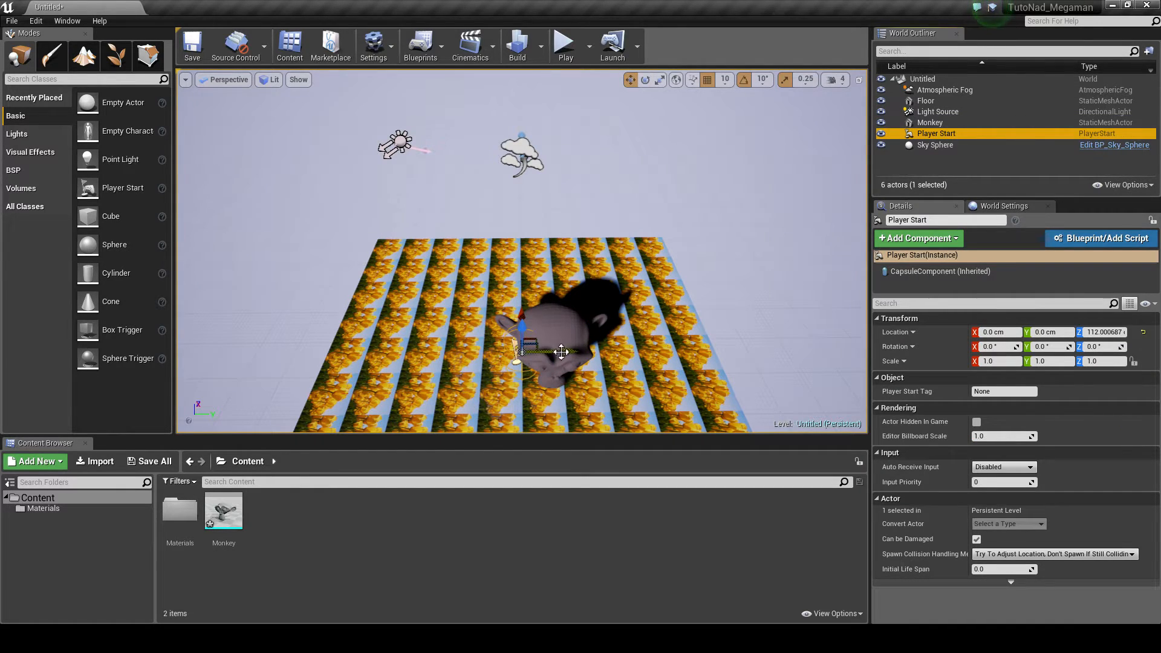
key("f")
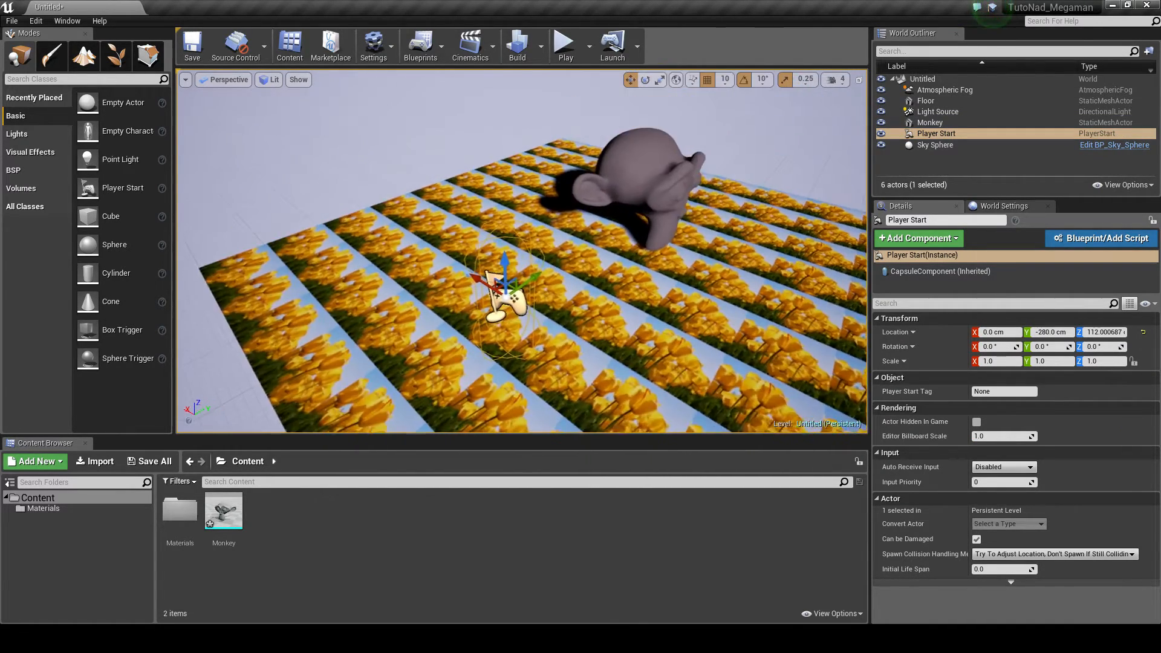
right_click_drag(521, 251, 417, 254)
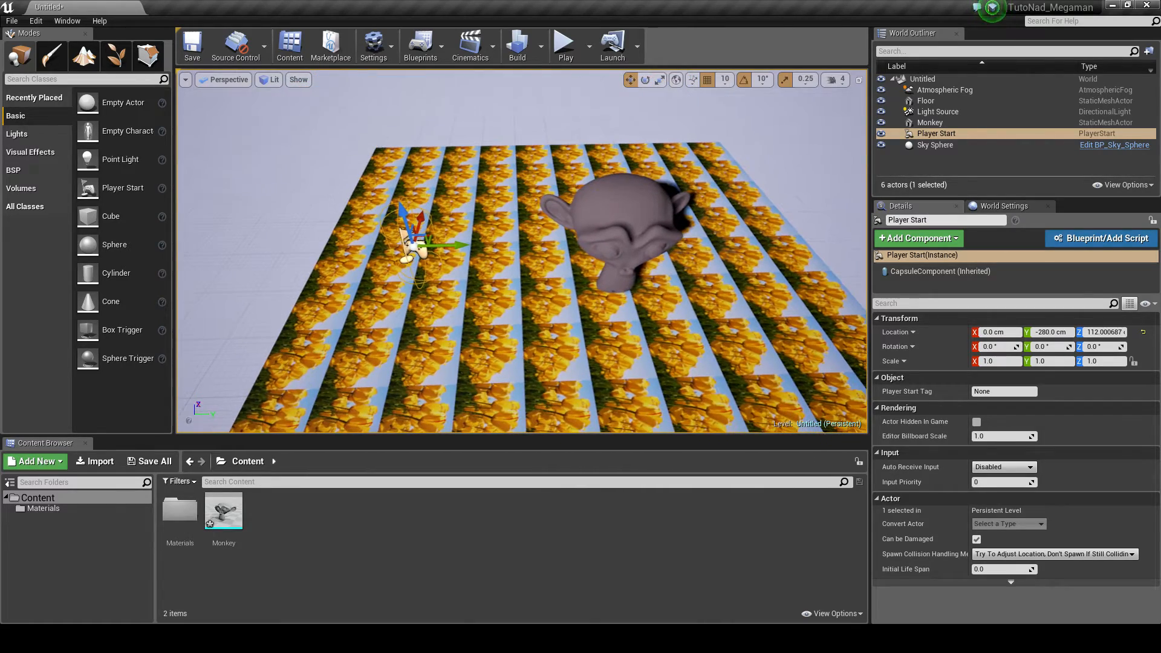
Play the level from the Player Start's position, stop the session and view the whole floor again
left_click(565, 47)
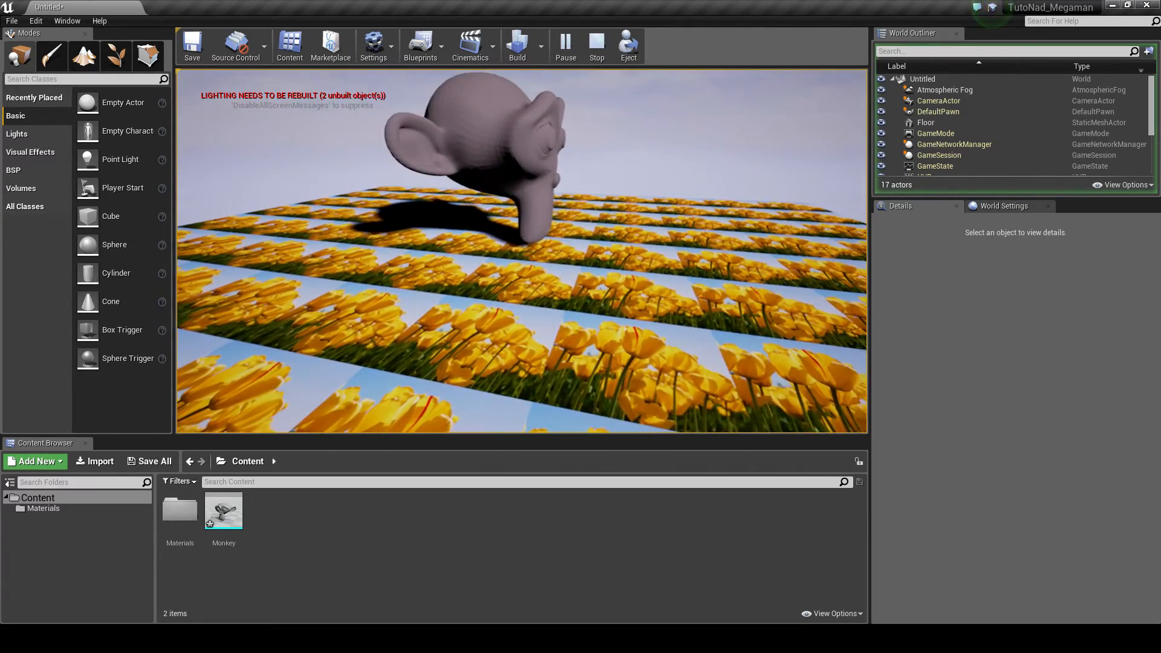
key("Escape")
mouse_move(714, 266)
right_mouse_down()
mouse_move(544, 291)
mouse_move(711, 275)
right_mouse_up()
right_click_drag(432, 170, 459, 176)
key("s")
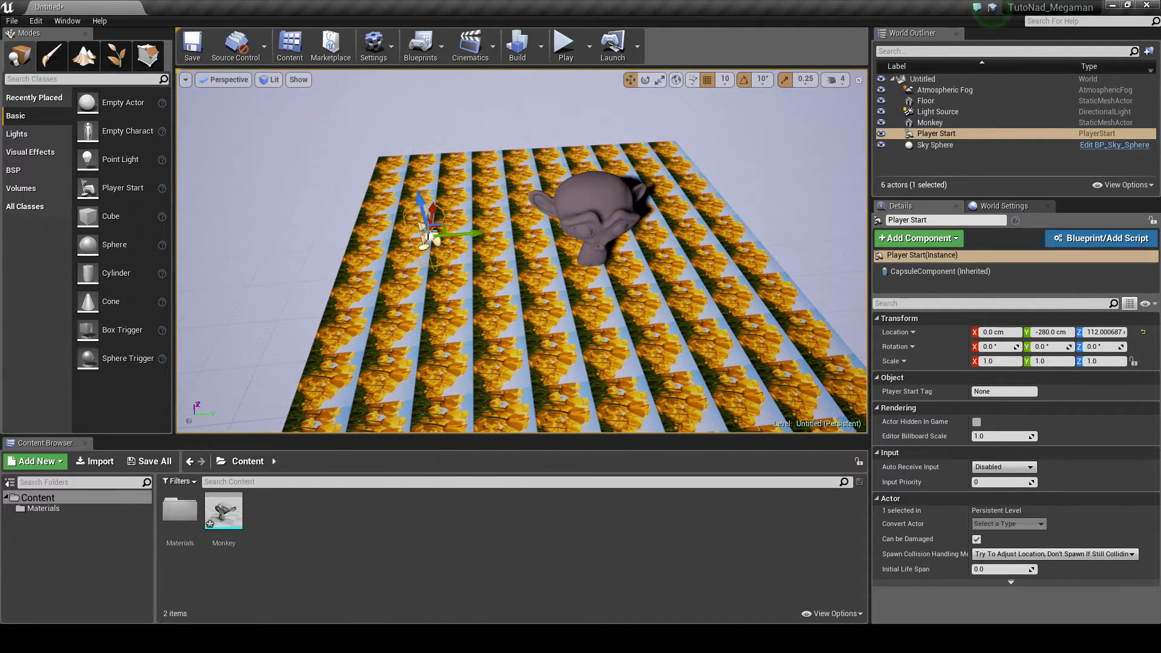
right_click_drag(527, 215, 467, 215)
key("d")
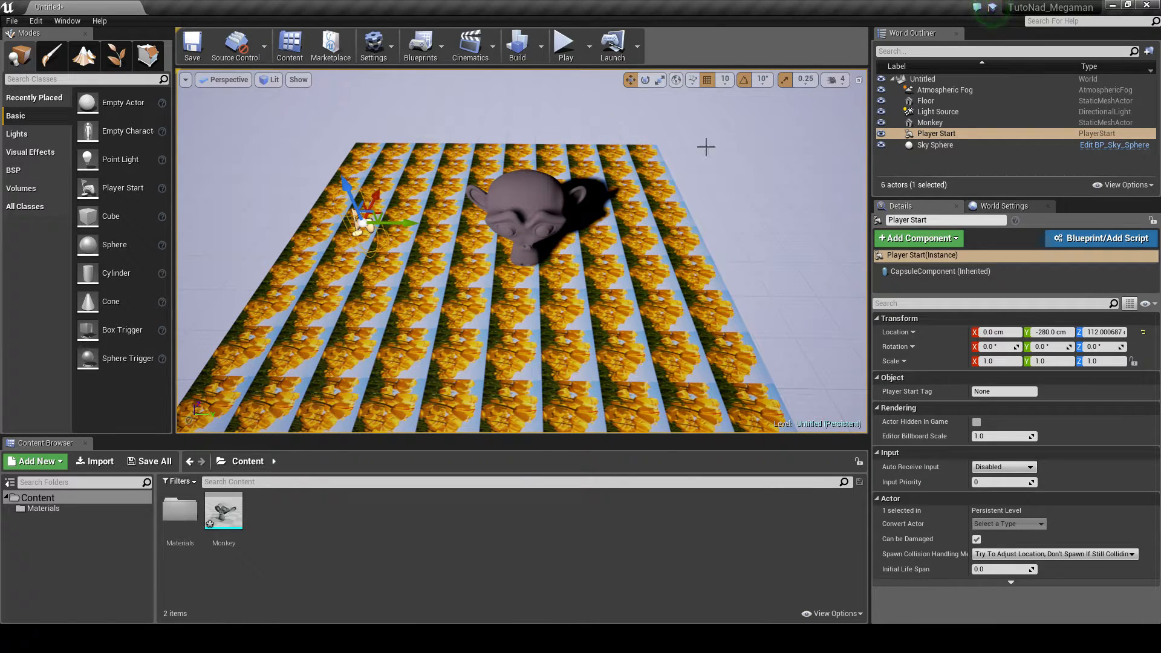
Focus on the Sky Sphere and set its Sun Brightness to about 224.18, checking the sun in the sky
double_click(935, 145)
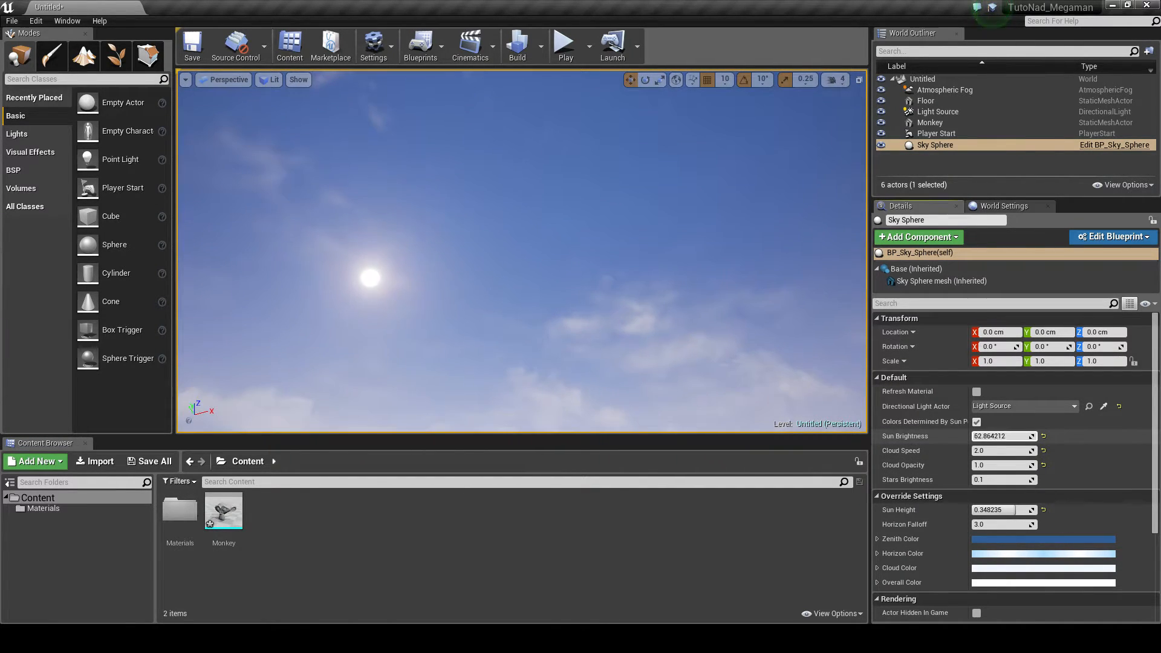
mouse_move(1001, 436)
left_mouse_down()
mouse_move(979, 436)
mouse_move(1020, 436)
left_mouse_up()
right_click_drag(446, 282, 561, 323)
mouse_move(344, 253)
right_mouse_down()
mouse_move(423, 388)
mouse_move(344, 253)
right_mouse_up()
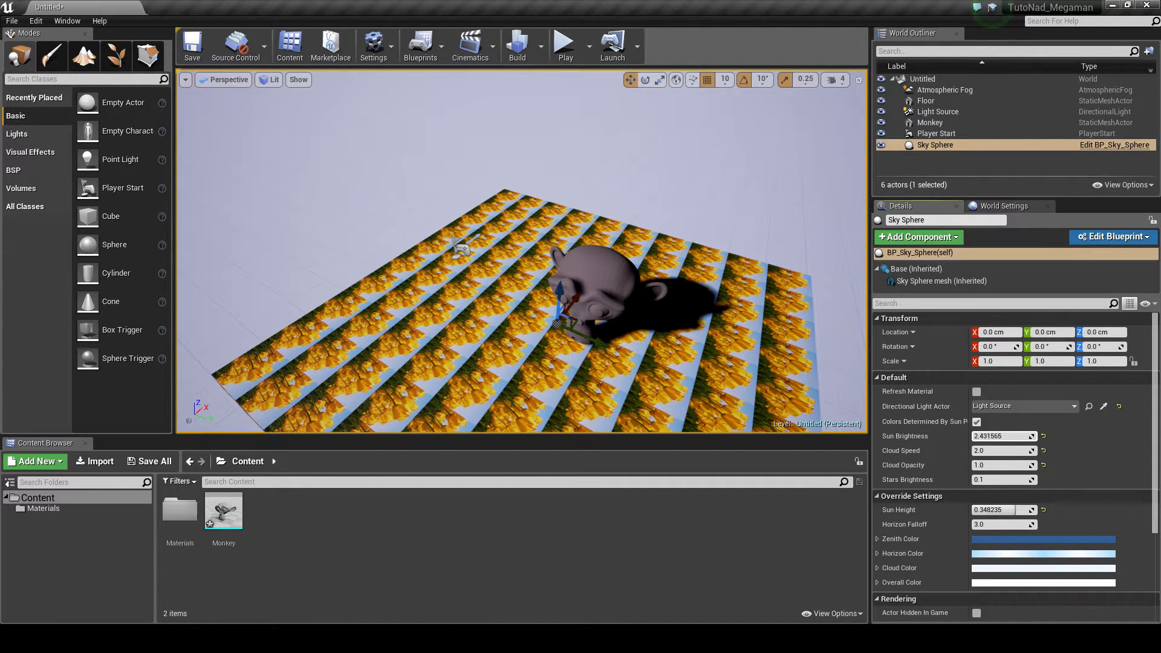
right_click_drag(248, 204, 284, 103)
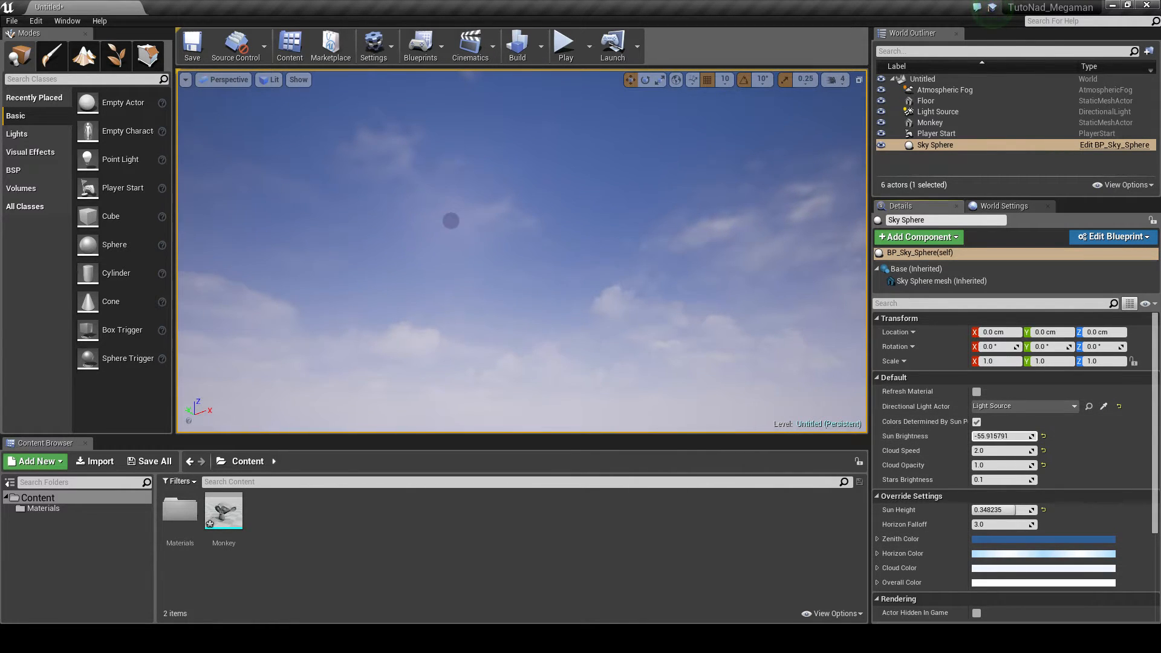
mouse_move(1001, 436)
left_mouse_down()
mouse_move(1013, 436)
mouse_move(996, 436)
mouse_move(1007, 454)
left_mouse_up()
right_click_drag(642, 249, 749, 249)
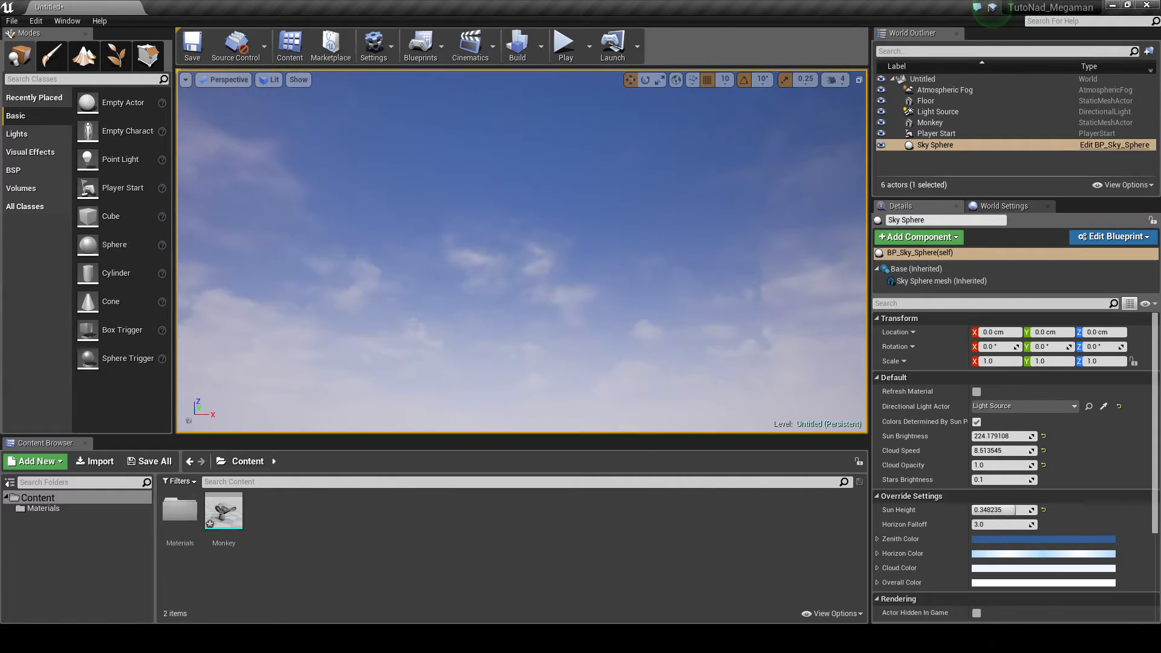
Set the Sky Sphere's Cloud Speed to about 110.42 and look through its override settings
left_click_drag(988, 451, 1028, 451)
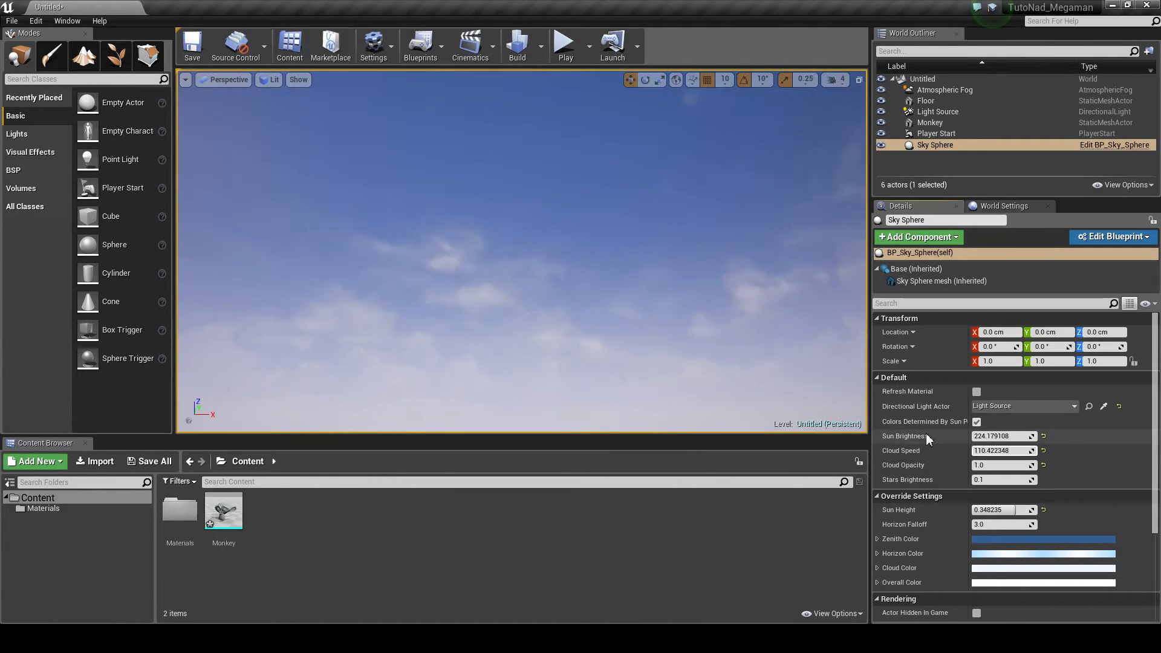
right_click_drag(593, 314, 686, 370)
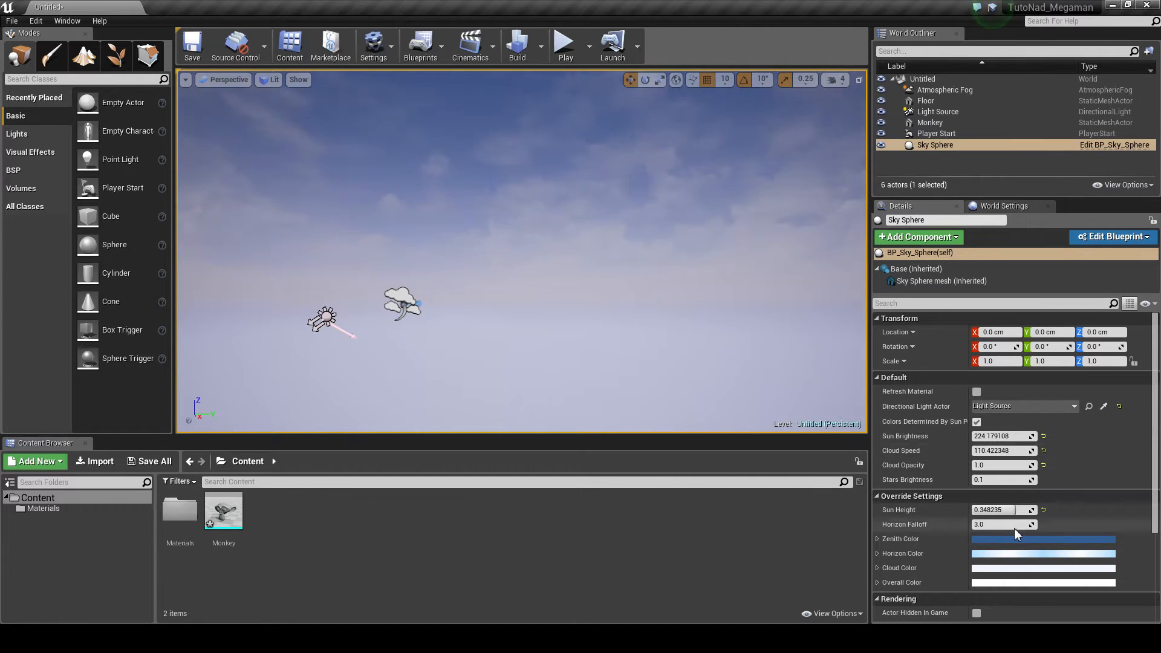
scroll(1007, 502, "down", 2)
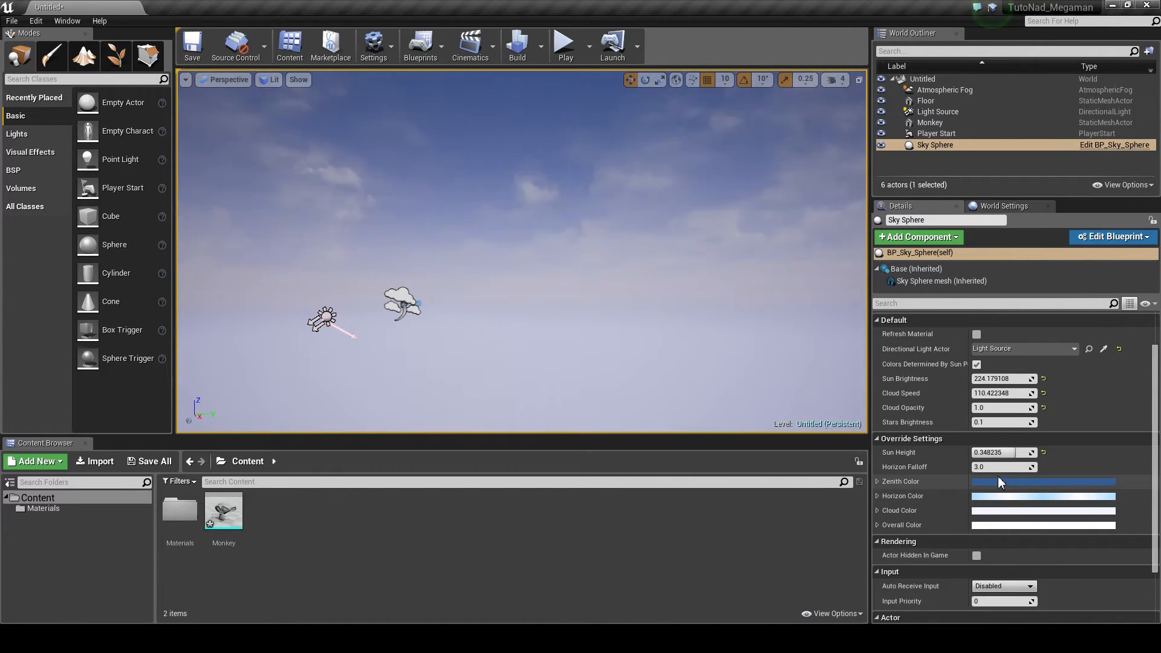
scroll(998, 477, "up", 2)
right_click_drag(682, 298, 671, 169)
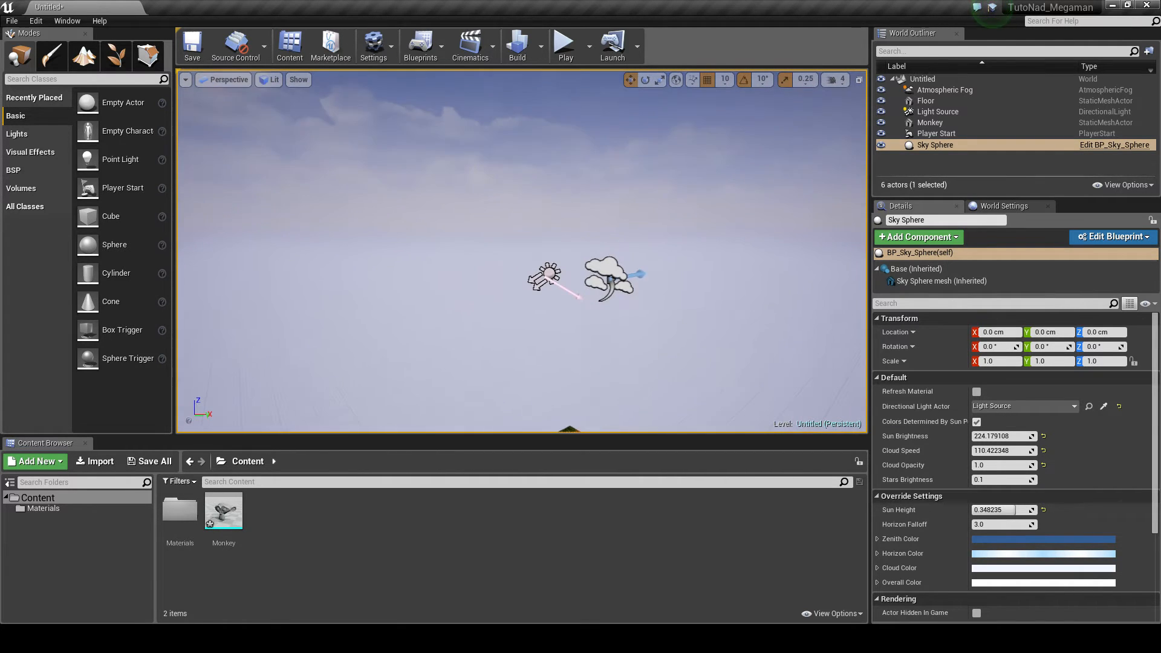
Compare the Light Source actor's properties with the Directional Light Actor assigned on the Sky Sphere
left_click(547, 280)
right_click_drag(558, 284, 545, 266)
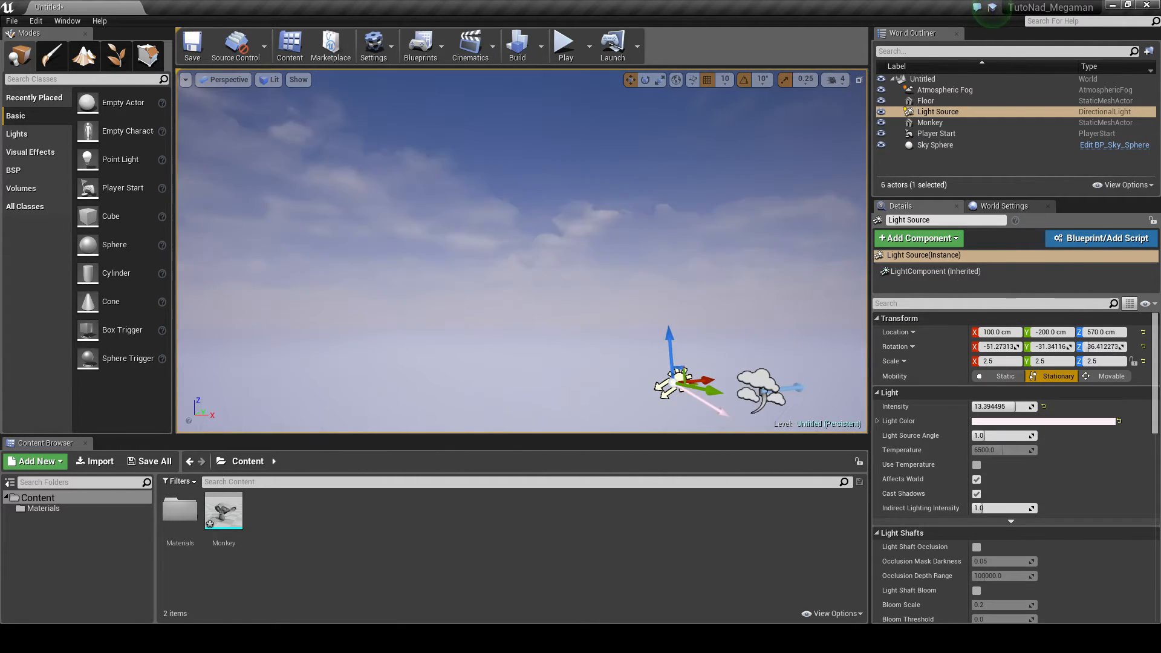
left_click(698, 195)
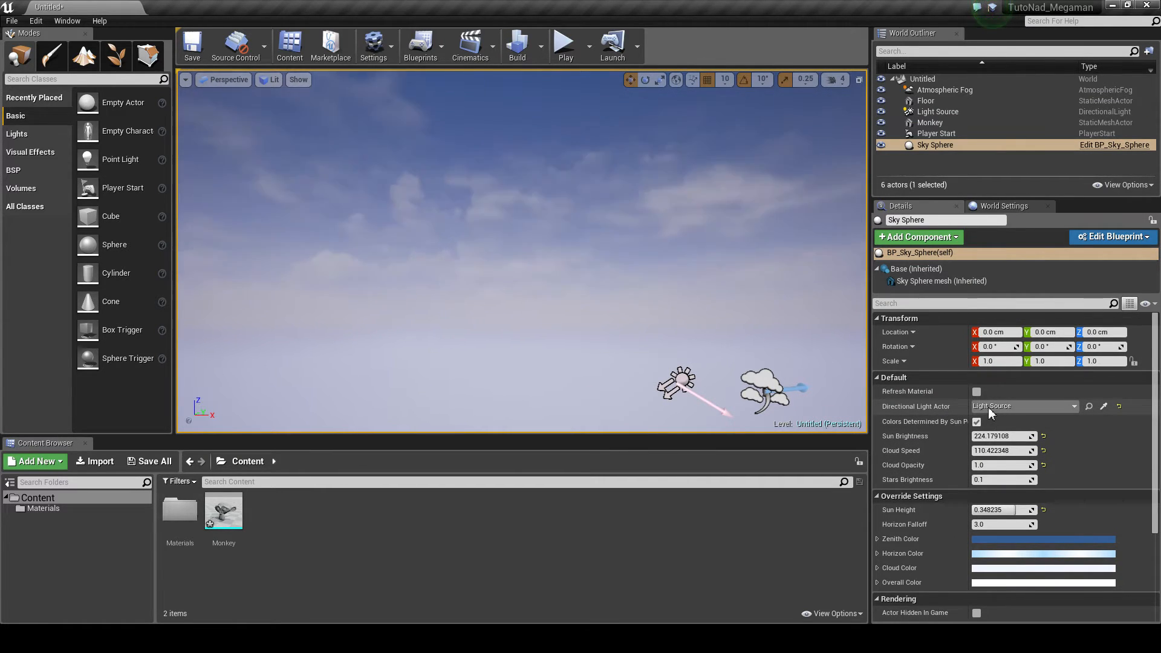
Rename the Light Source actor as BobenFladish in the World Outliner
left_click(948, 115)
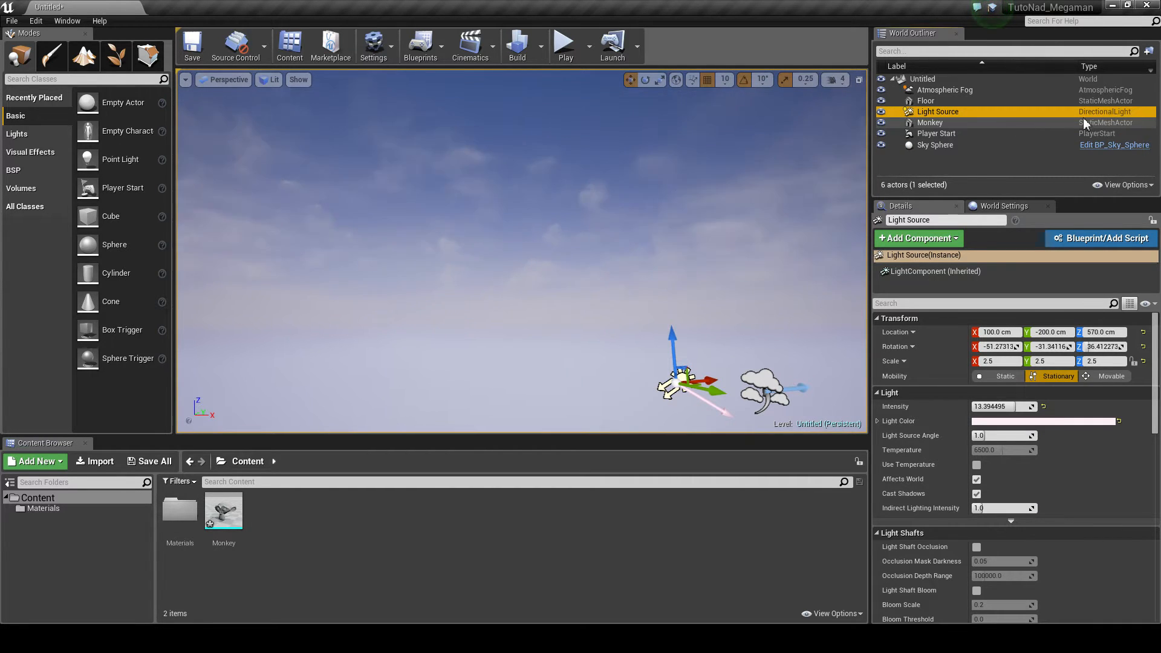
left_click(932, 111)
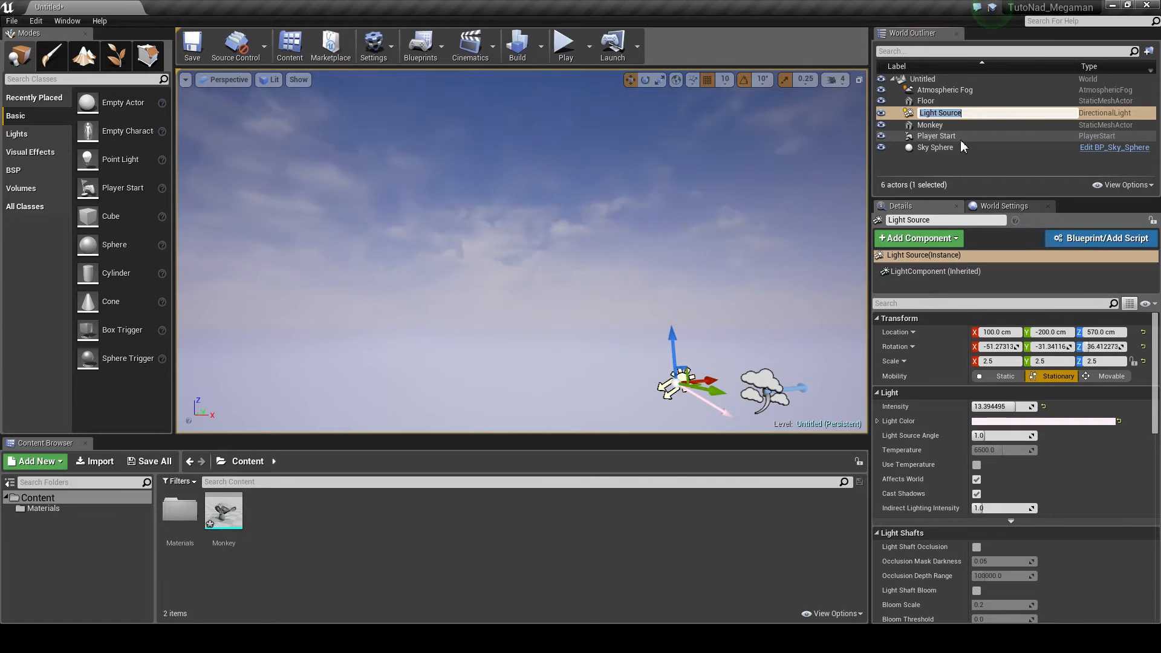
type("Bo")
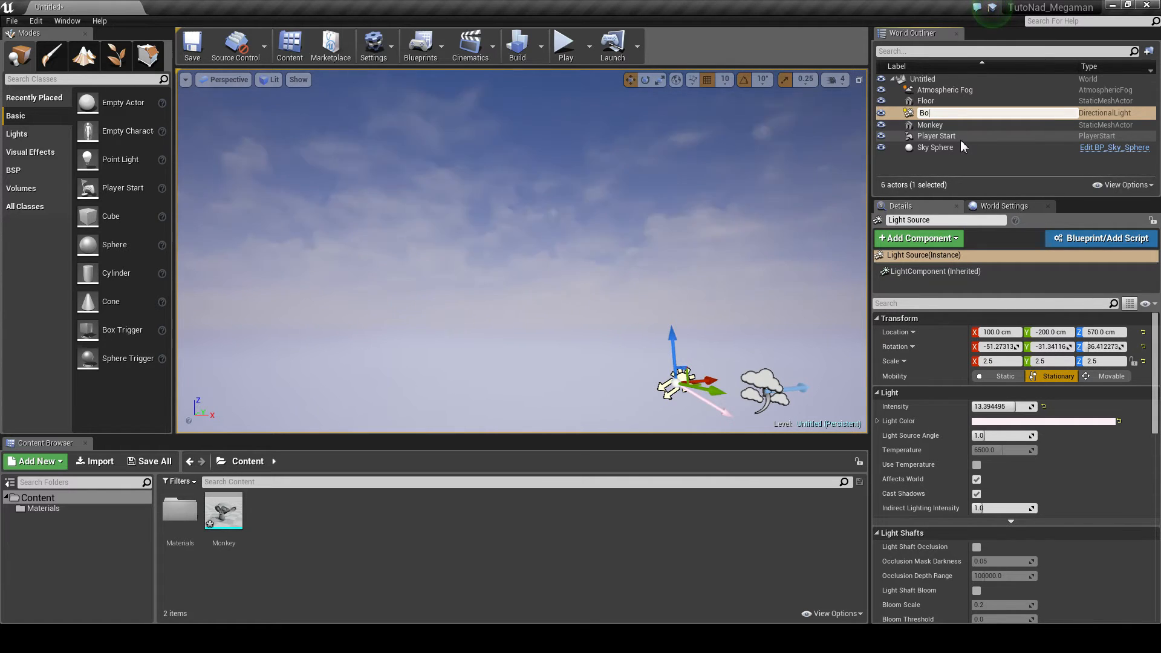
type("benFla")
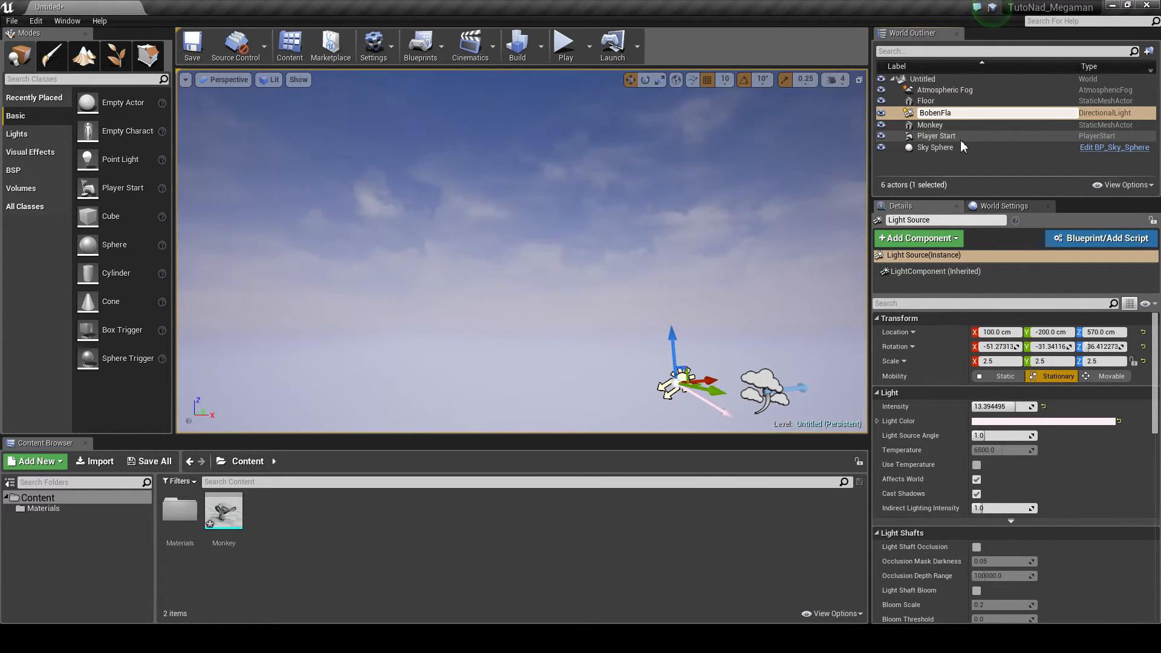
type("dish")
key("Return")
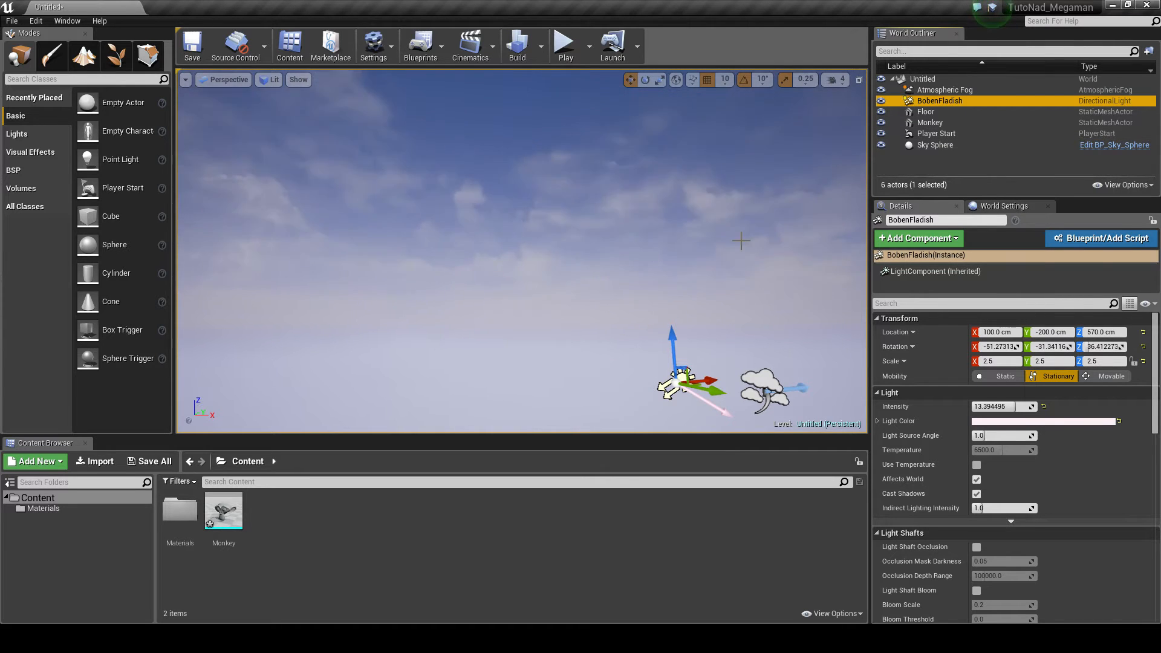
Check the Directional Light Actor assigned on the Sky Sphere and locate the sun in the sky
right_click_drag(741, 241, 699, 242)
left_click(741, 240)
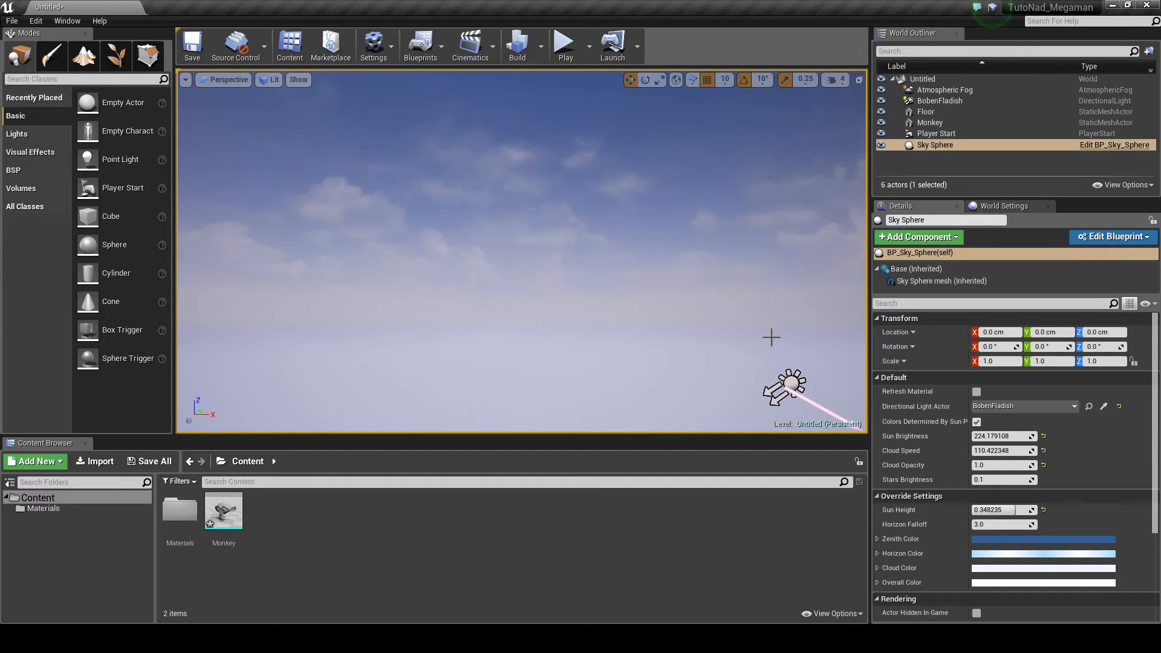
key("f")
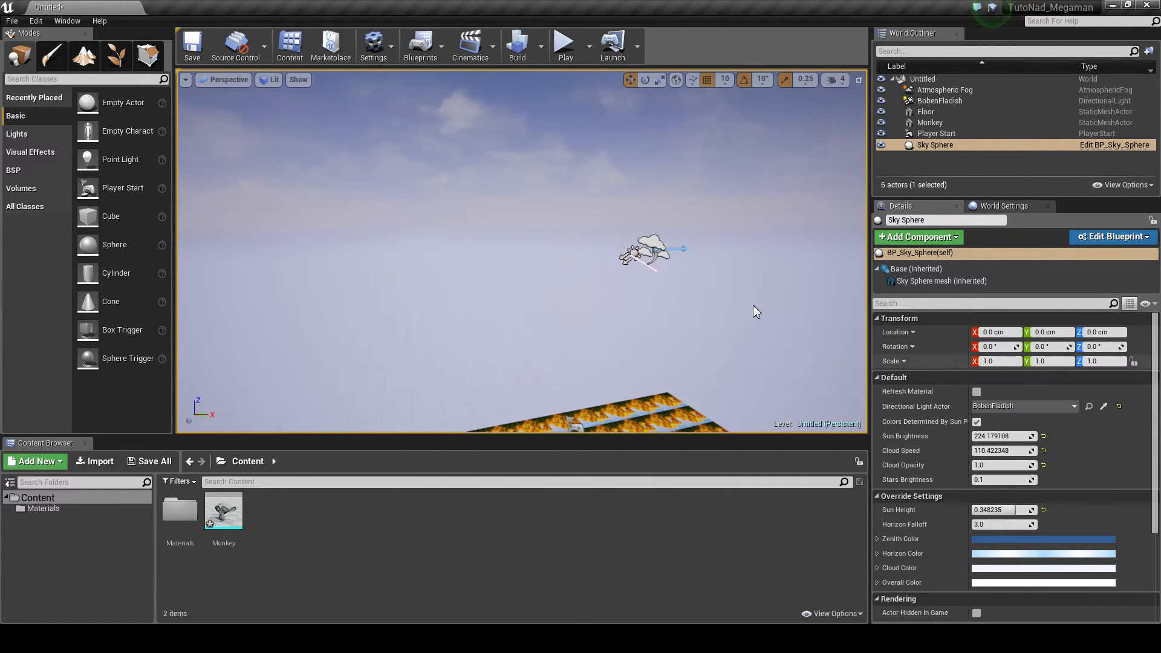
right_click_drag(754, 308, 375, 229)
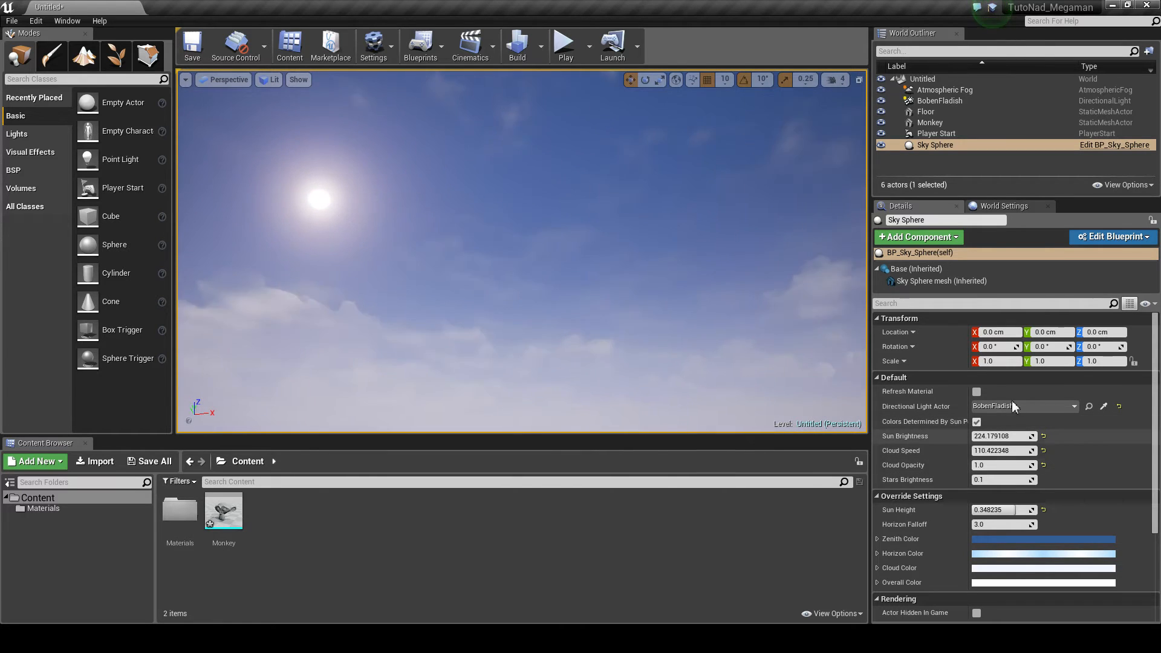
right_click_drag(338, 121, 473, 213)
Rotate the BobenFladish light to about X 146.09°, Y 6.13° and Z 149.34°
left_click(563, 285)
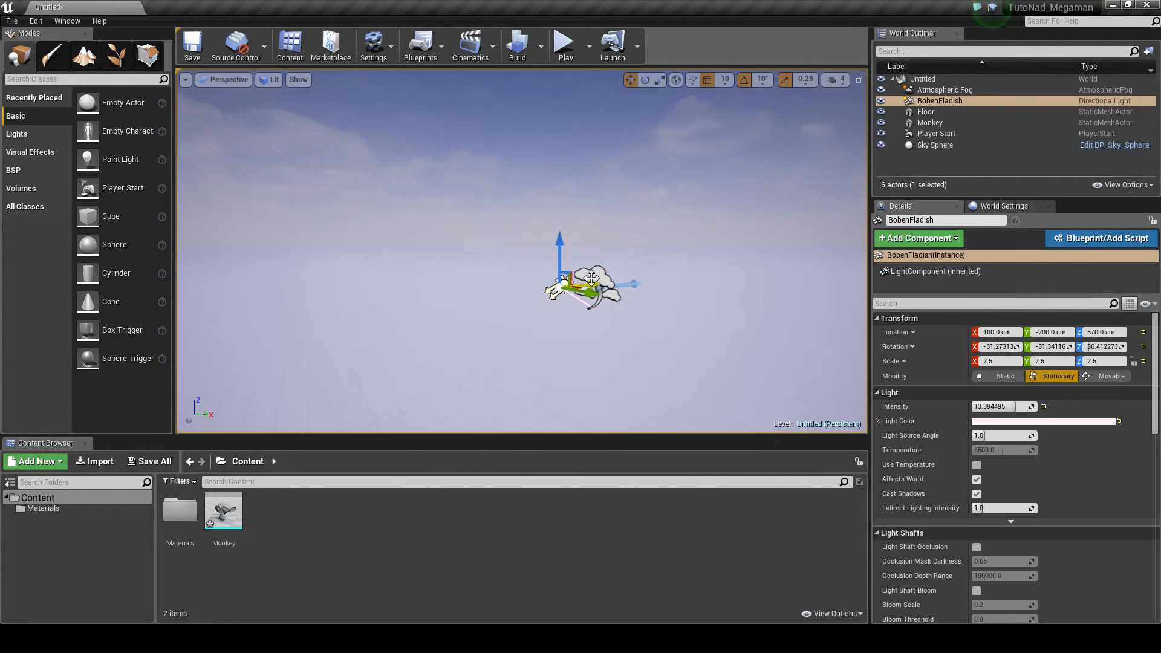
key("e")
left_click_drag(538, 227, 553, 225)
left_click_drag(582, 370, 498, 361)
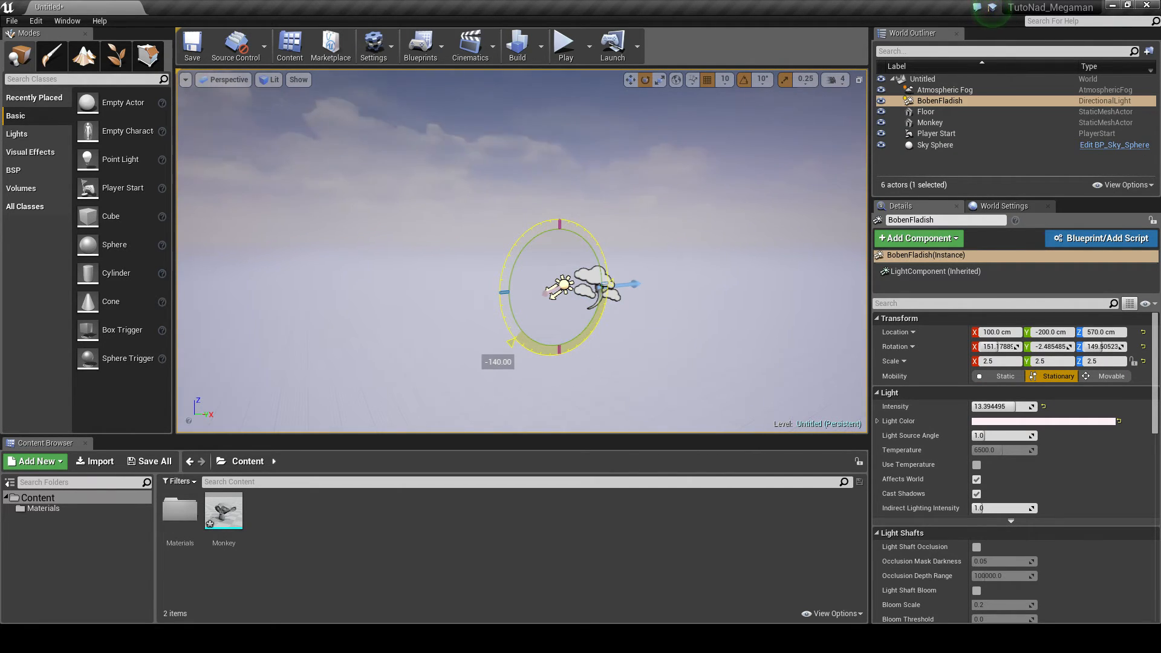
left_click_drag(498, 362, 478, 340)
right_click_drag(595, 271, 463, 254)
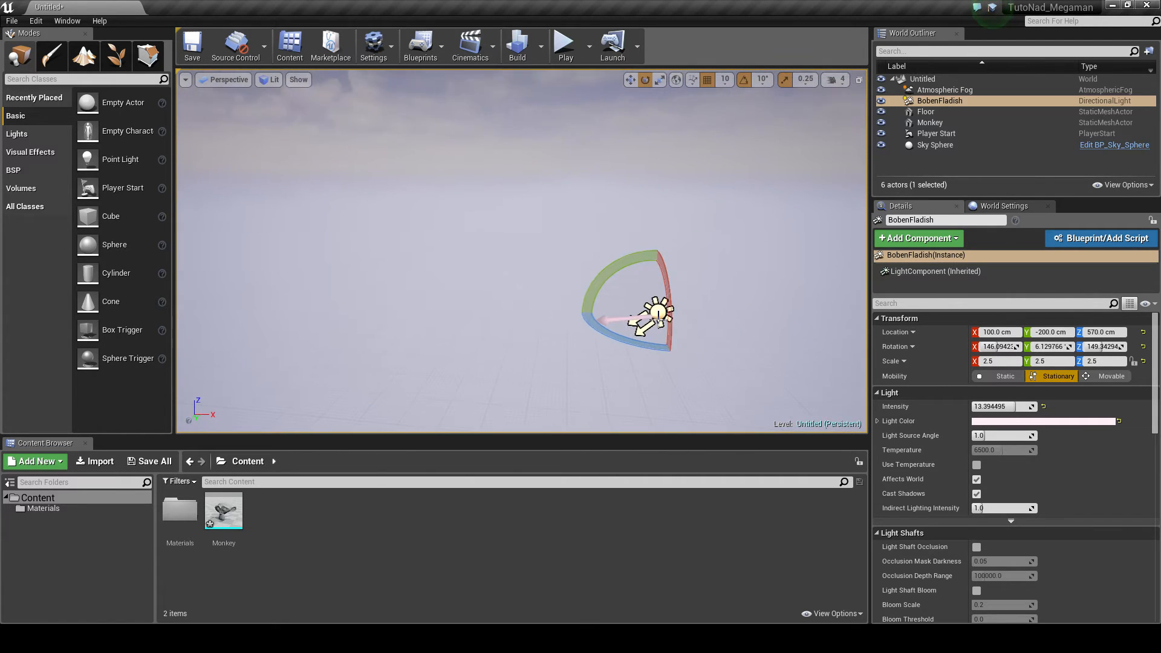
right_click_drag(657, 323, 735, 112)
Refresh the Sky Sphere's material so the sky follows the rotated light, and look at the sun
left_click(935, 144)
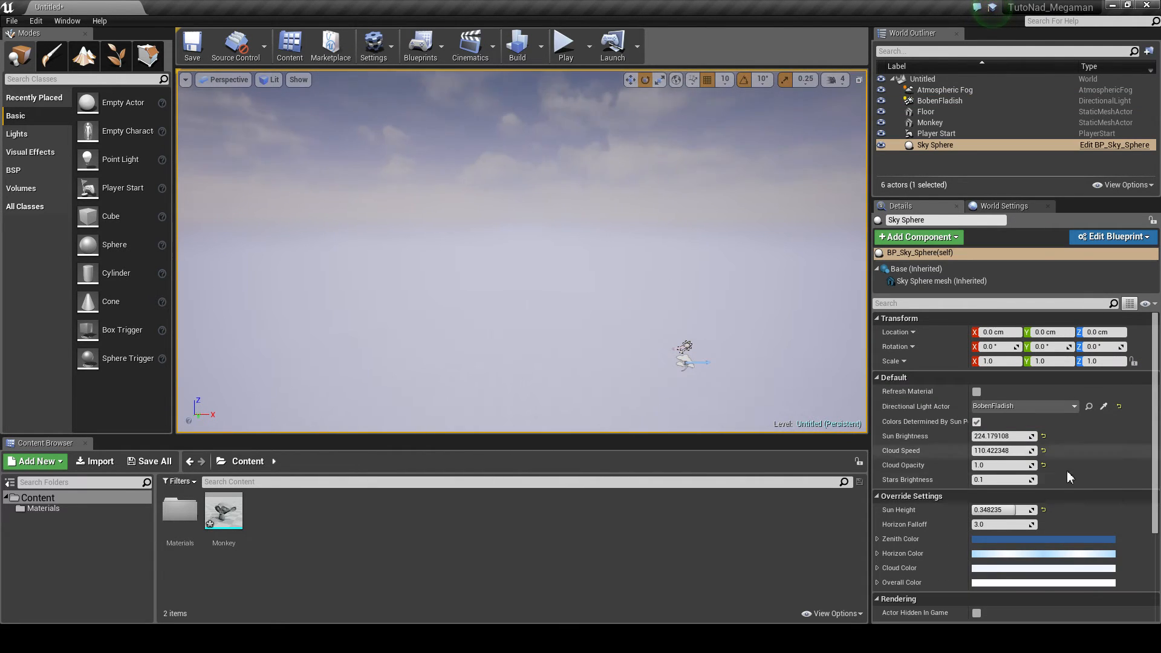
left_click(976, 392)
right_click_drag(648, 318, 726, 348)
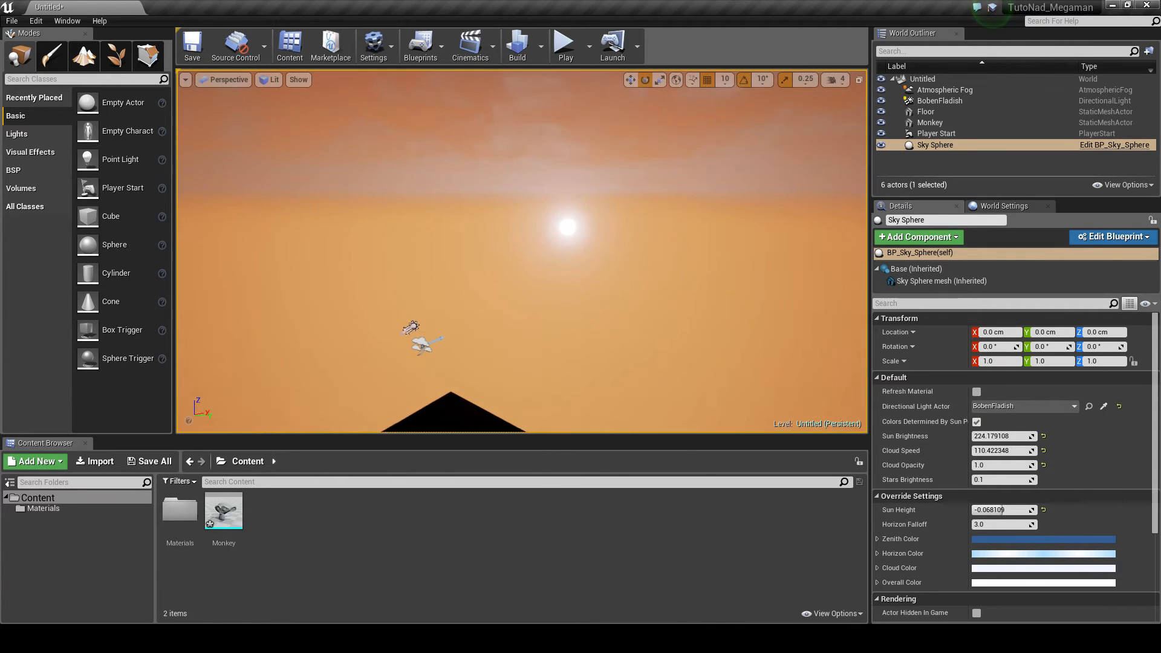
right_click_drag(570, 228, 514, 270)
key("w")
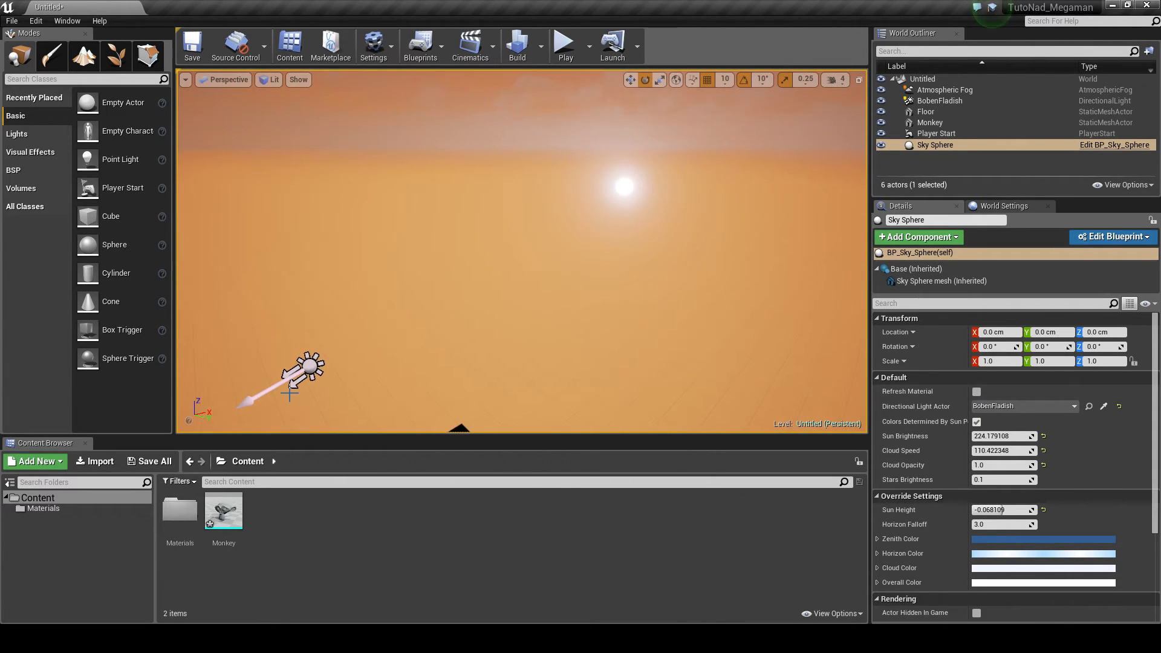
Focus on the BobenFladish light, reset its rotation to 0° on all axes and rotate it to 90° on Y
left_click(290, 394)
key("f")
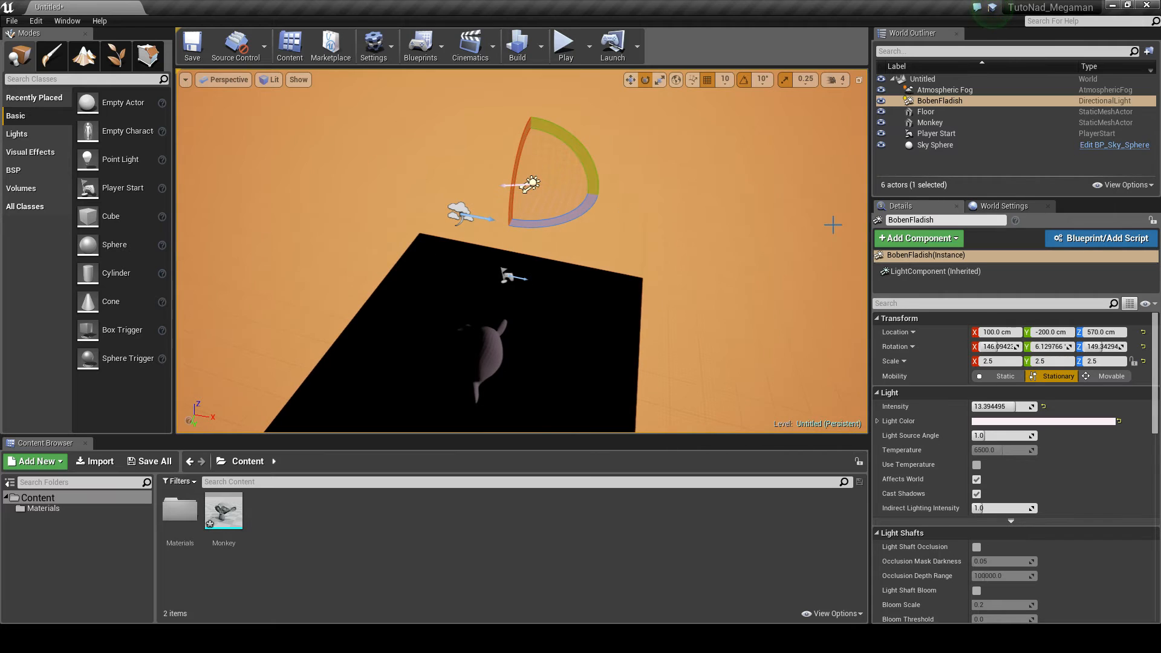
right_click_drag(838, 281, 511, 234)
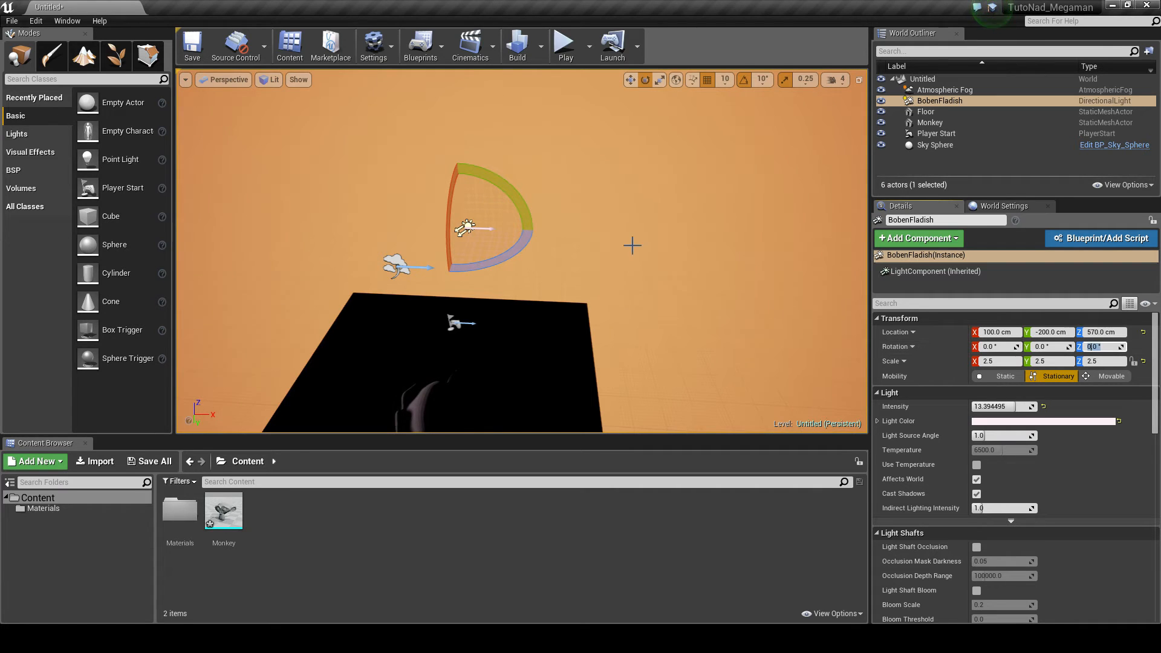
left_click_drag(521, 200, 535, 230)
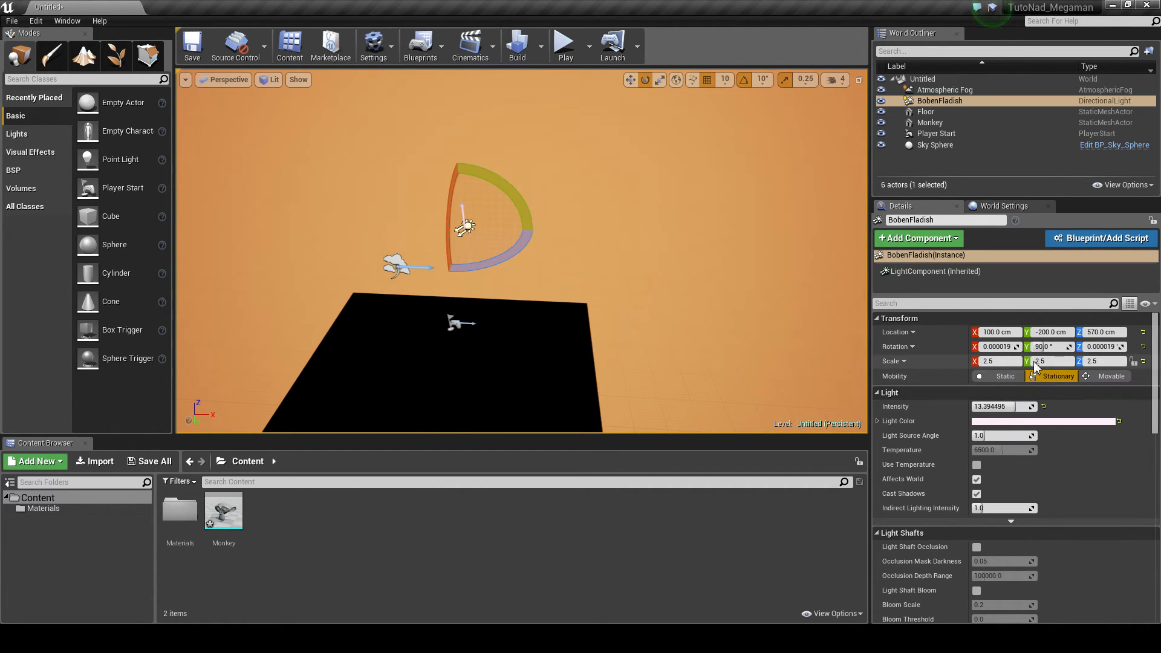
Refresh the Sky Sphere's material so the sky matches the BobenFladish light's 90° Y rotation
right_click_drag(586, 340, 440, 210)
left_click(935, 145)
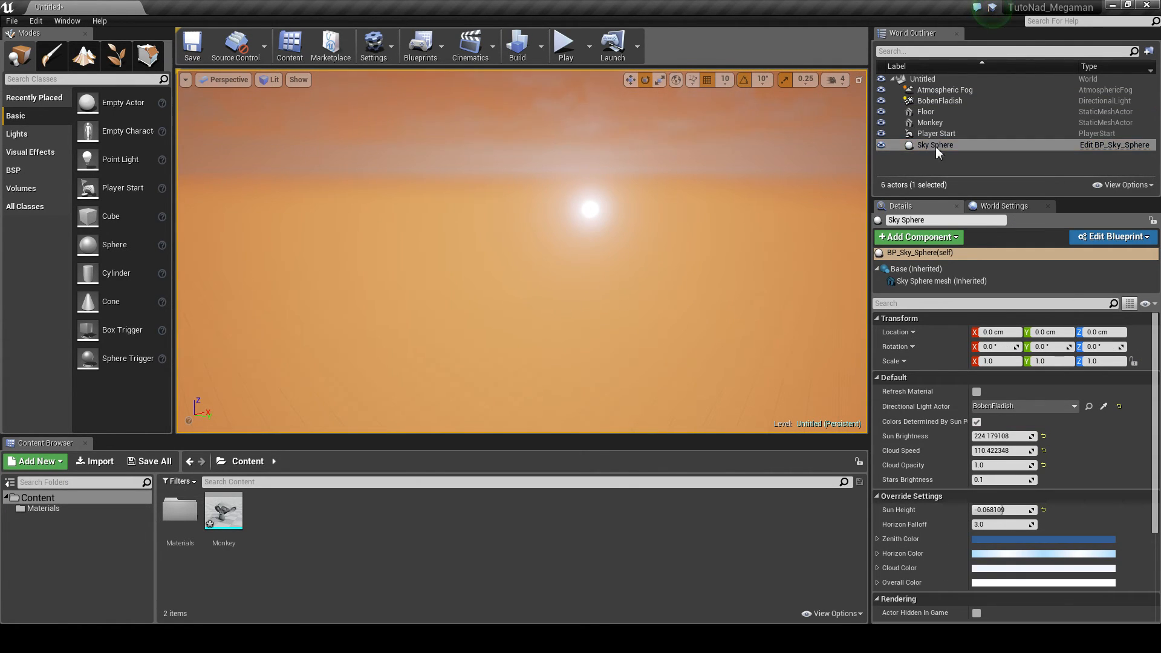
left_click(977, 391)
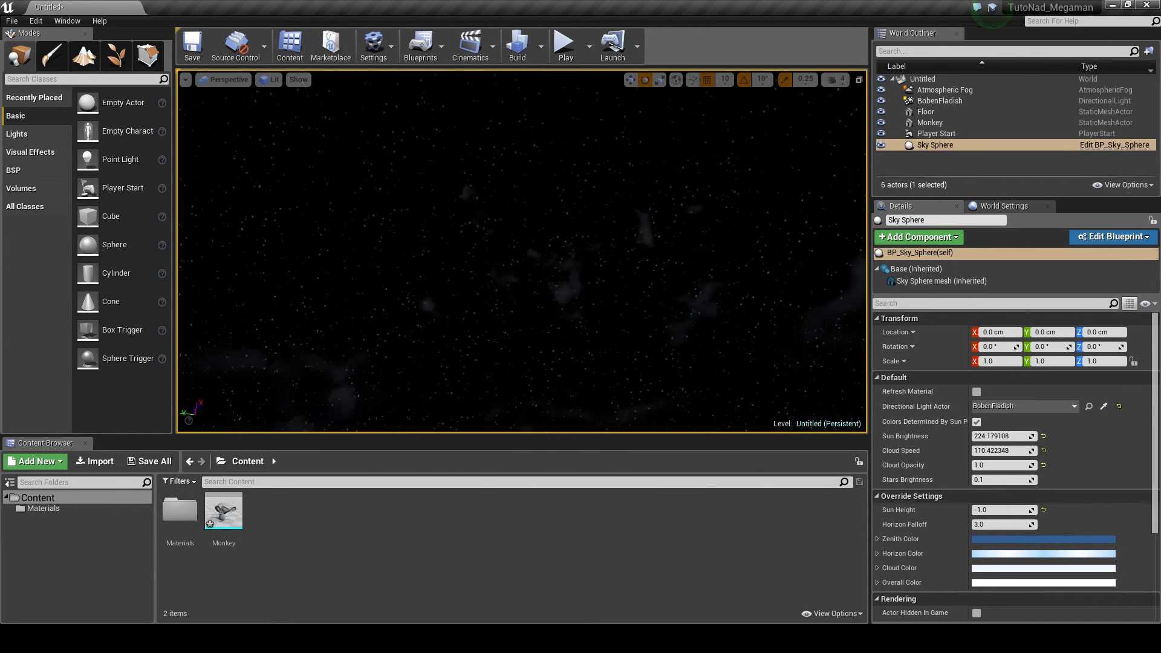
Rotate the BobenFladish light by -70° around its Y axis, to about 20°
right_click_drag(563, 221, 757, 393)
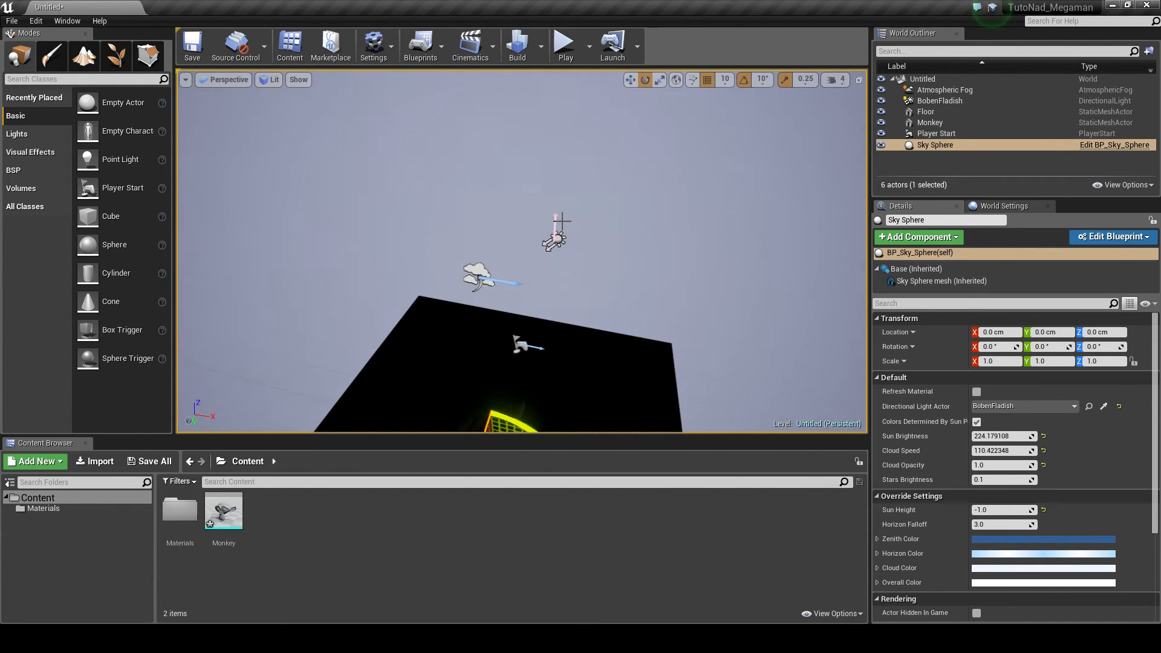
left_click(555, 240)
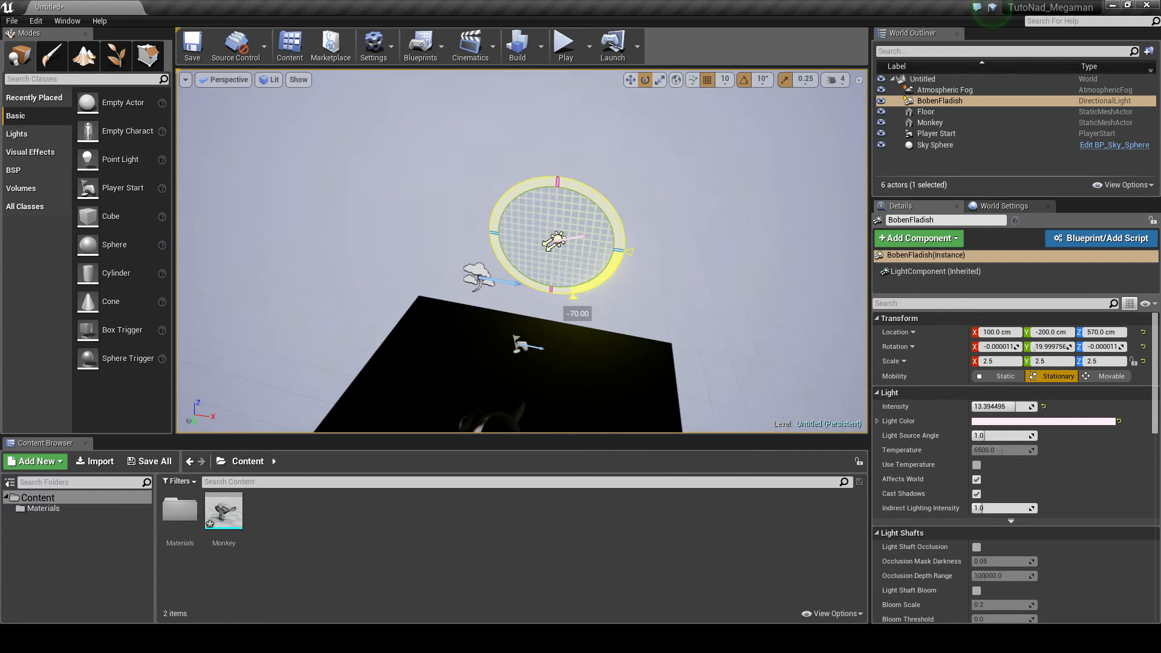
right_click_drag(663, 201, 568, 130)
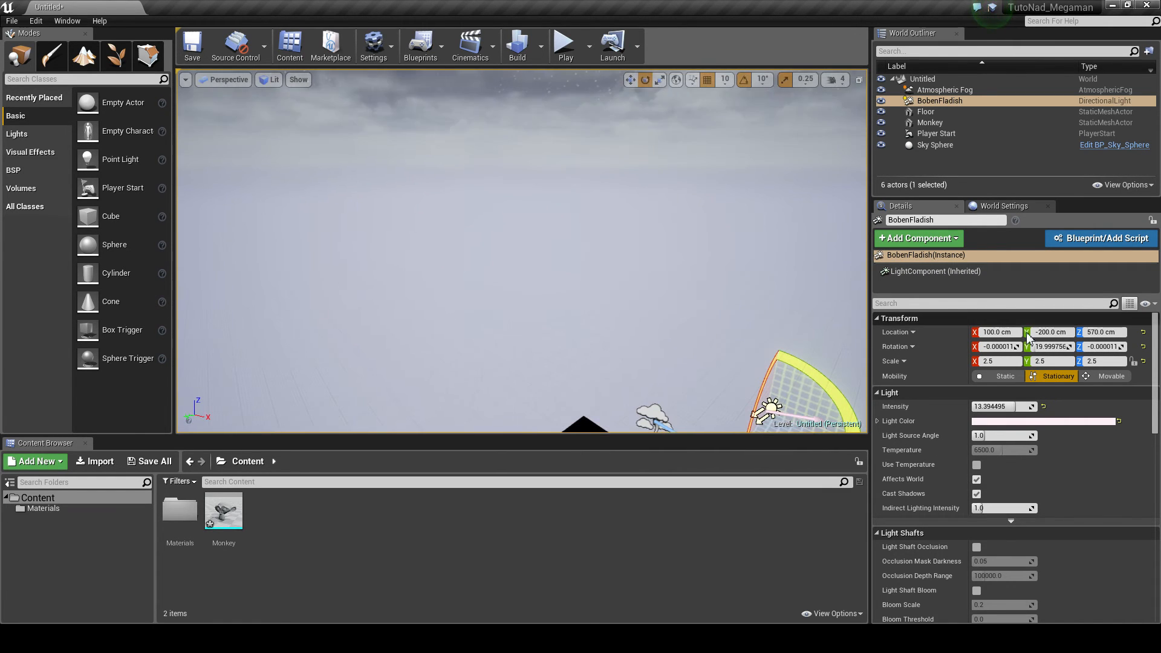
Refresh the Sky Sphere's material again to follow the light's 20° angle, and look over the sky and floor
right_click_drag(635, 182, 636, 85)
left_click(635, 182)
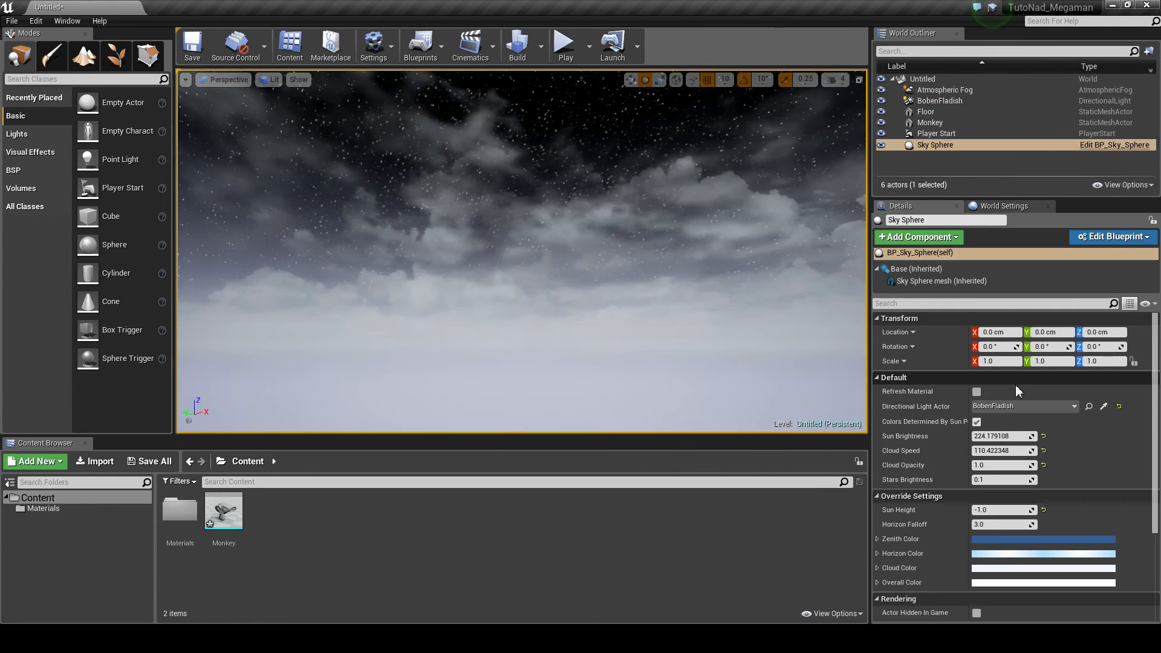
left_click(979, 391)
right_click_drag(651, 285, 552, 244)
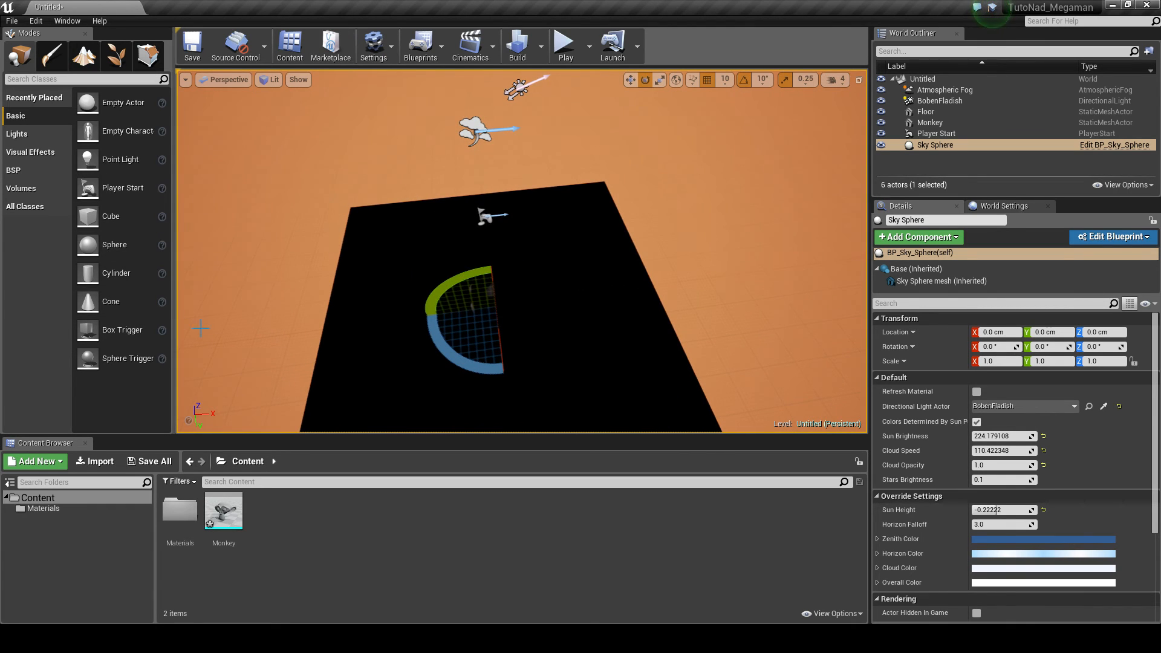